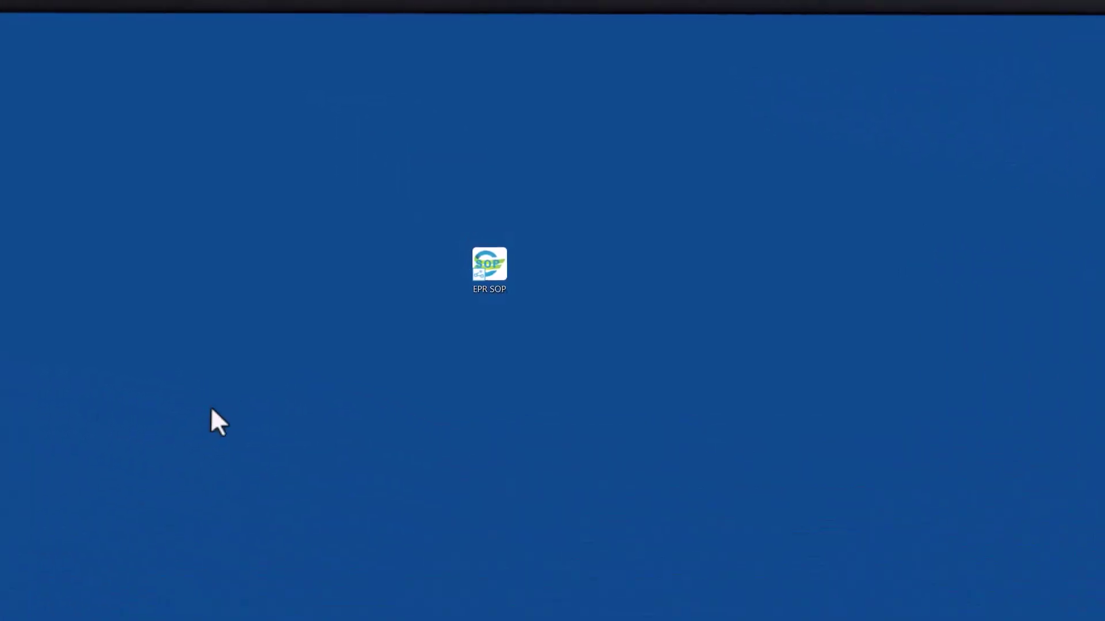
# Step: Open the EPR SOP document repository for the BTHFT site and look through its category list and document quick search
pyautogui.doubleClick(490, 278)
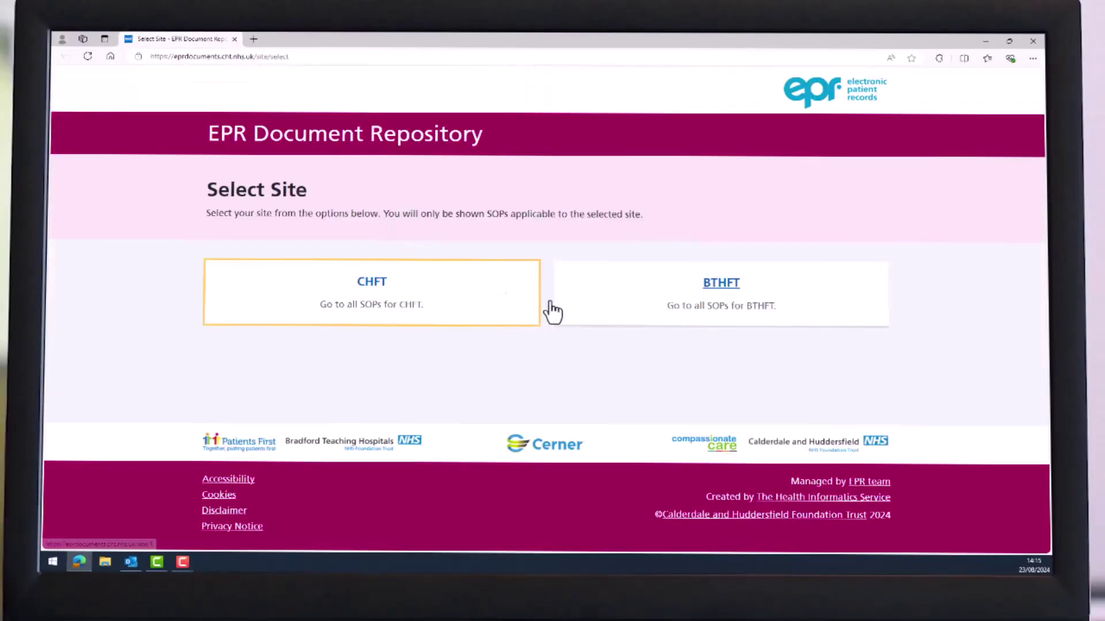
pyautogui.click(726, 291)
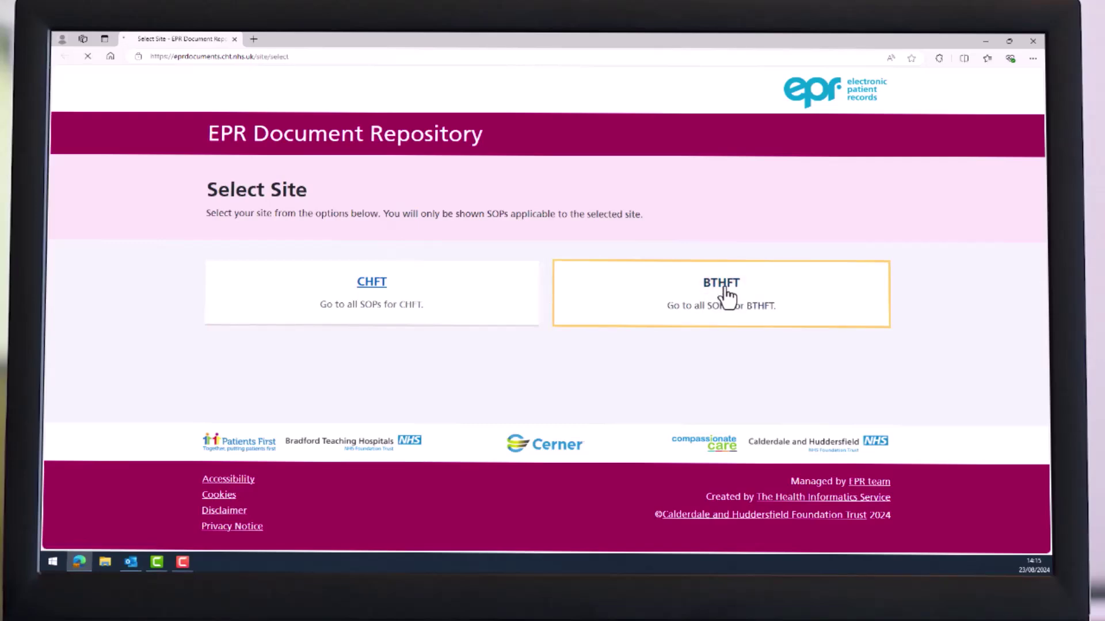
pyautogui.scroll(-3, 642, 337)
pyautogui.scroll(-4, 643, 338)
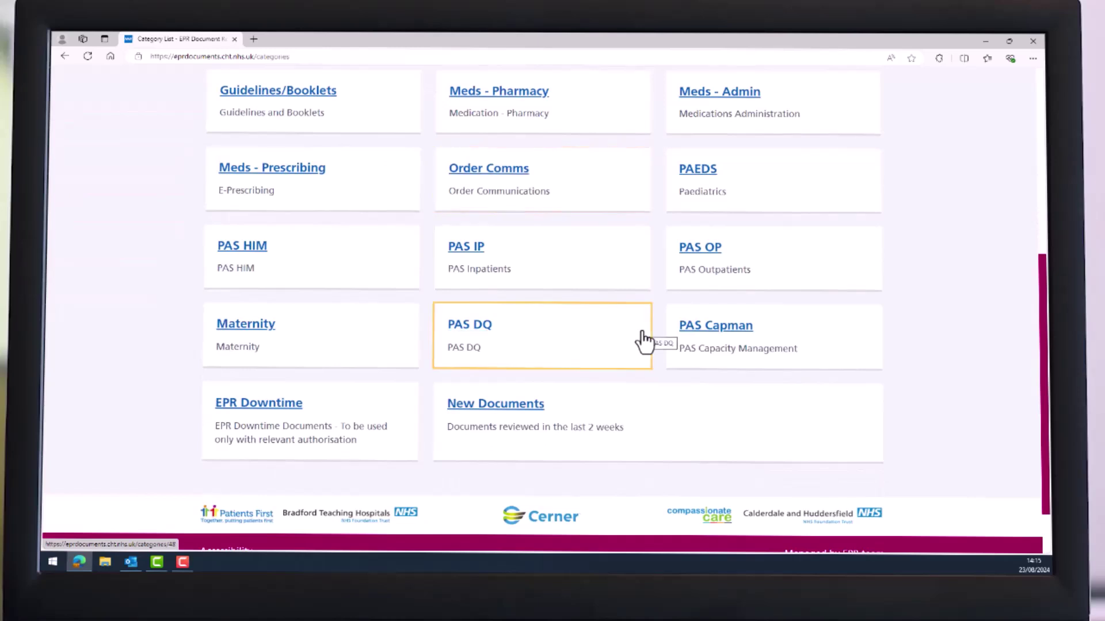
pyautogui.scroll(4, 644, 339)
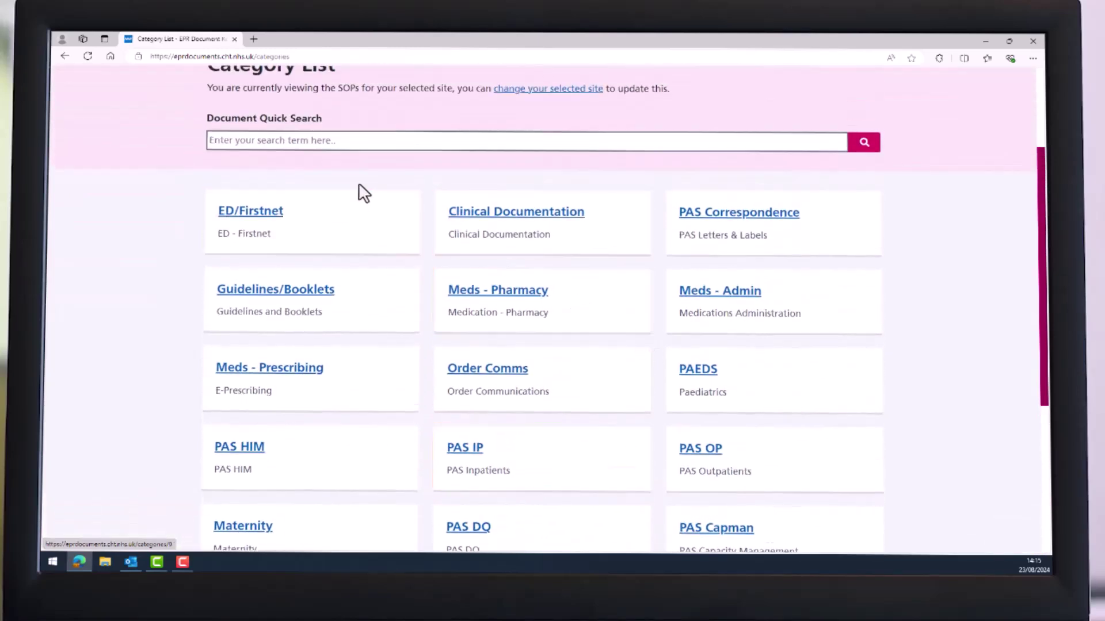
pyautogui.click(295, 141)
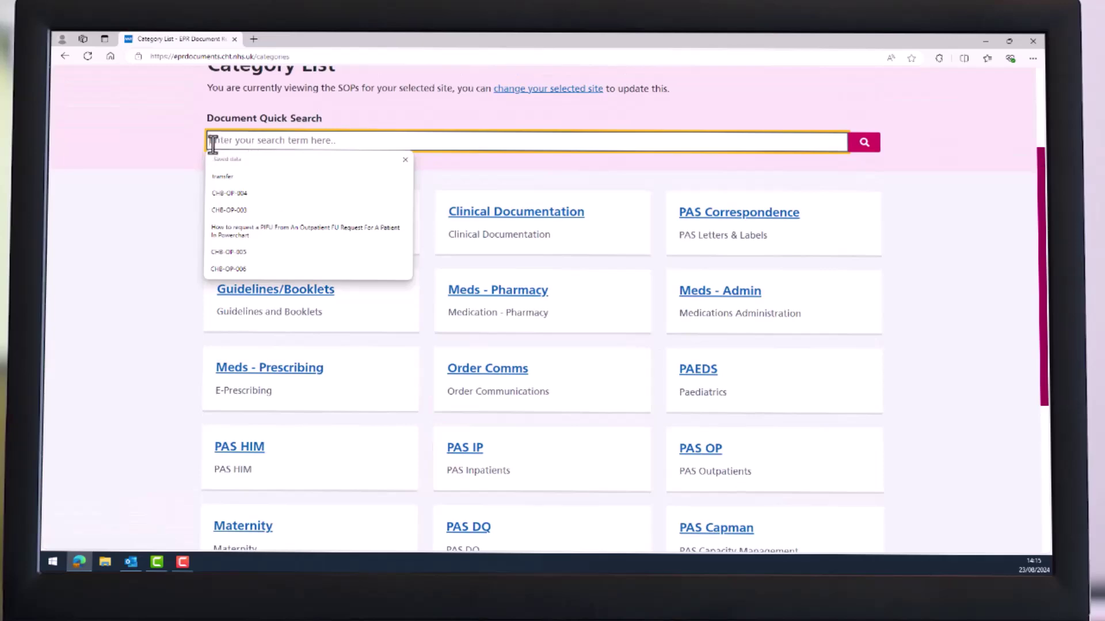
pyautogui.click(161, 183)
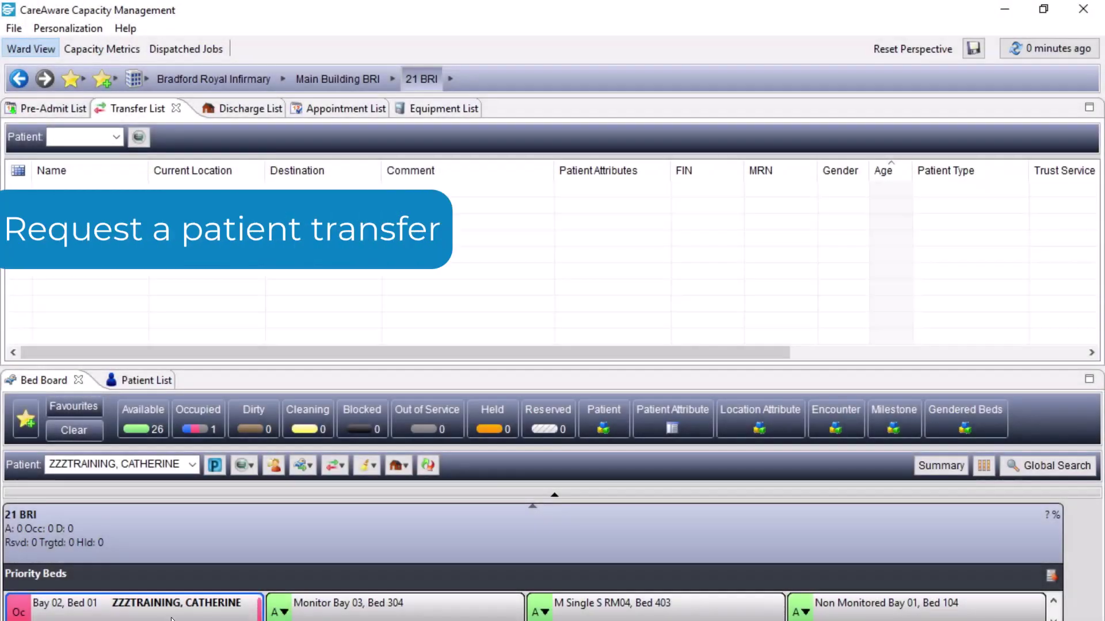
# Step: Request a transfer for the patient in Bay 02, Bed 01, with 1 porter, Chair portering and no patient attributes
pyautogui.click(184, 604)
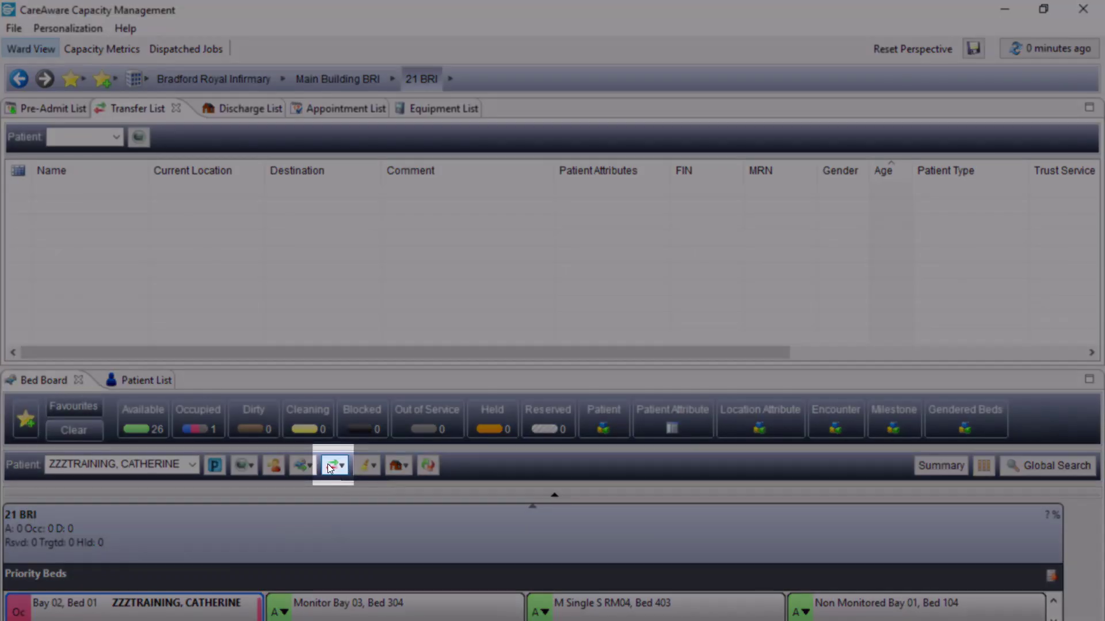
pyautogui.click(327, 464)
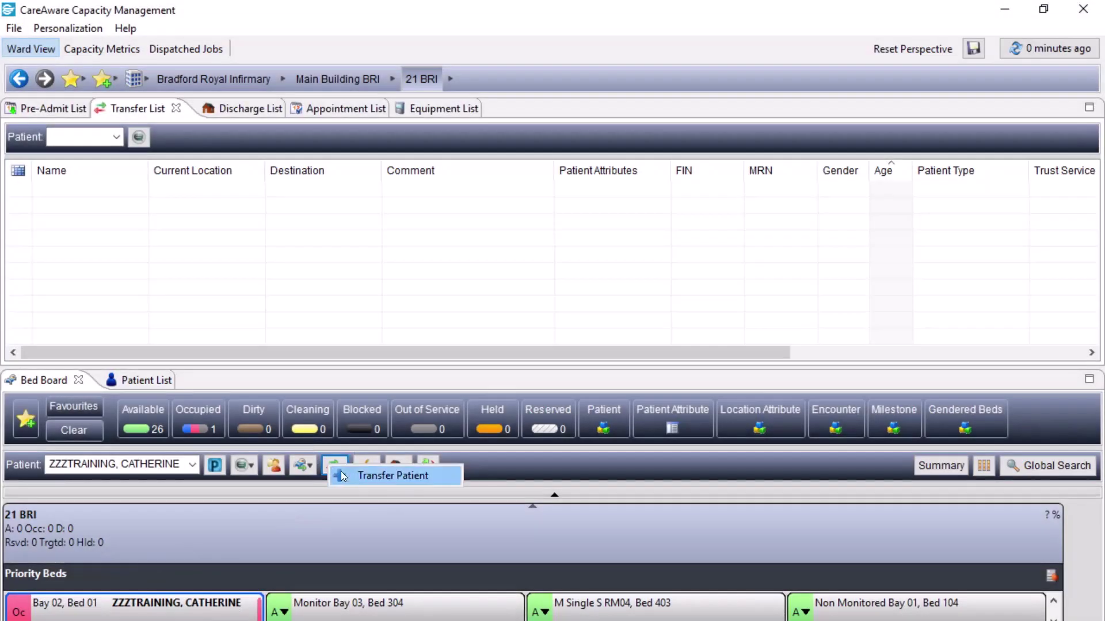
pyautogui.click(362, 478)
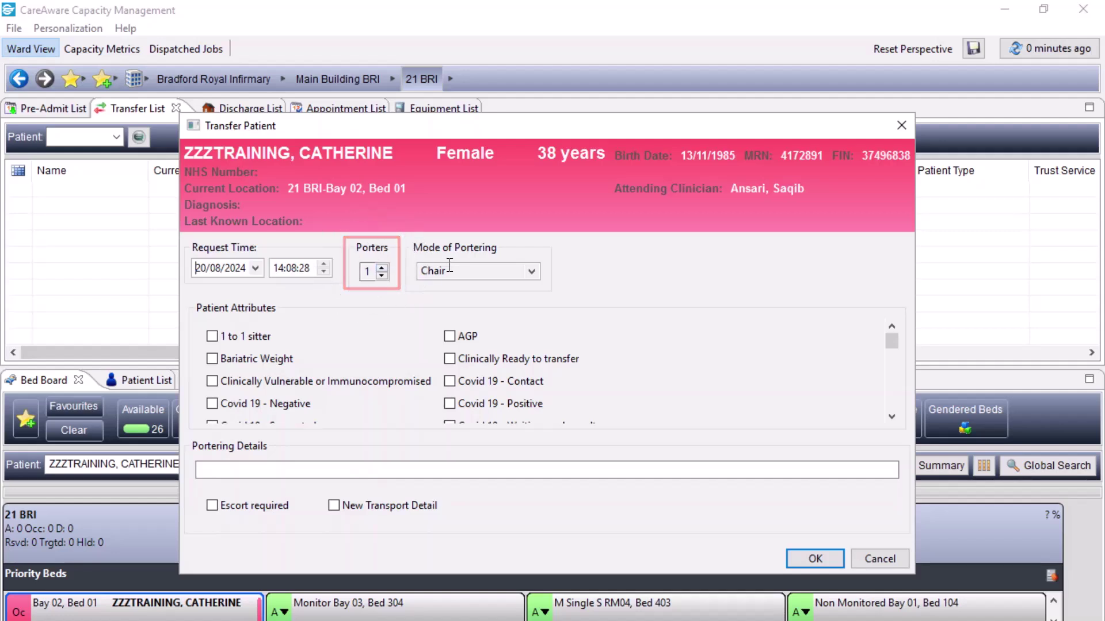
pyautogui.click(477, 271)
pyautogui.click(354, 327)
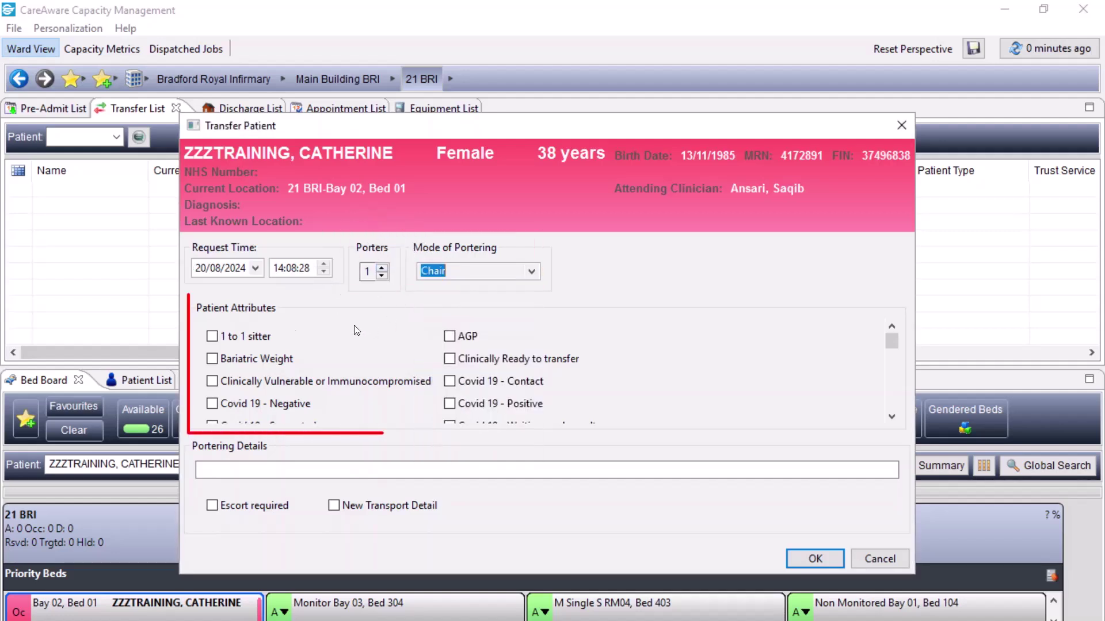
pyautogui.scroll(-1, 262, 371)
pyautogui.scroll(-1, 264, 374)
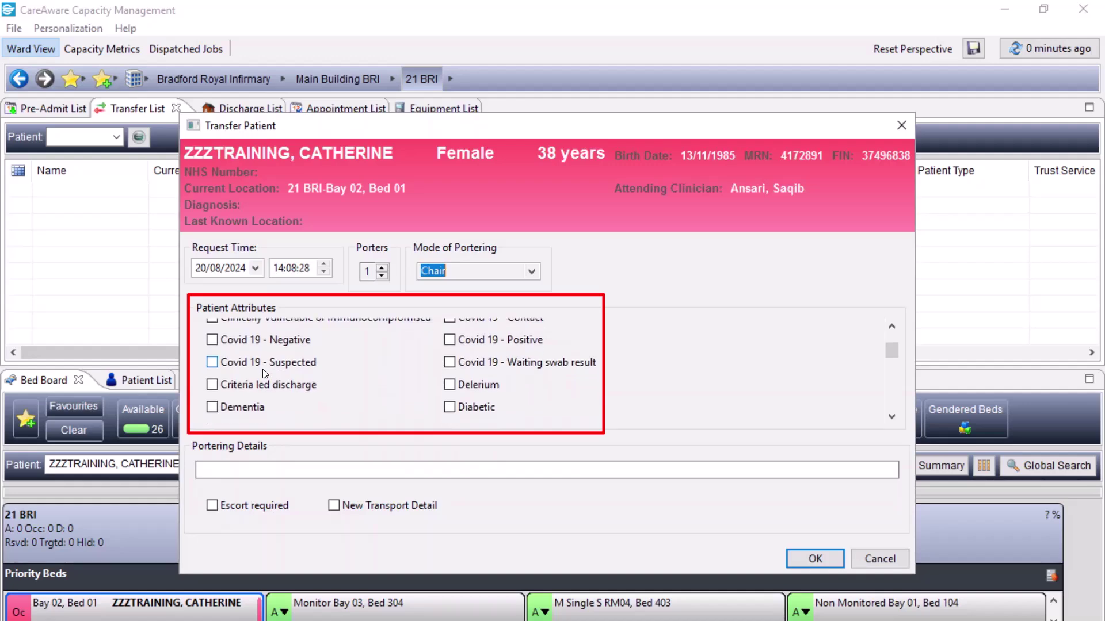
pyautogui.click(808, 558)
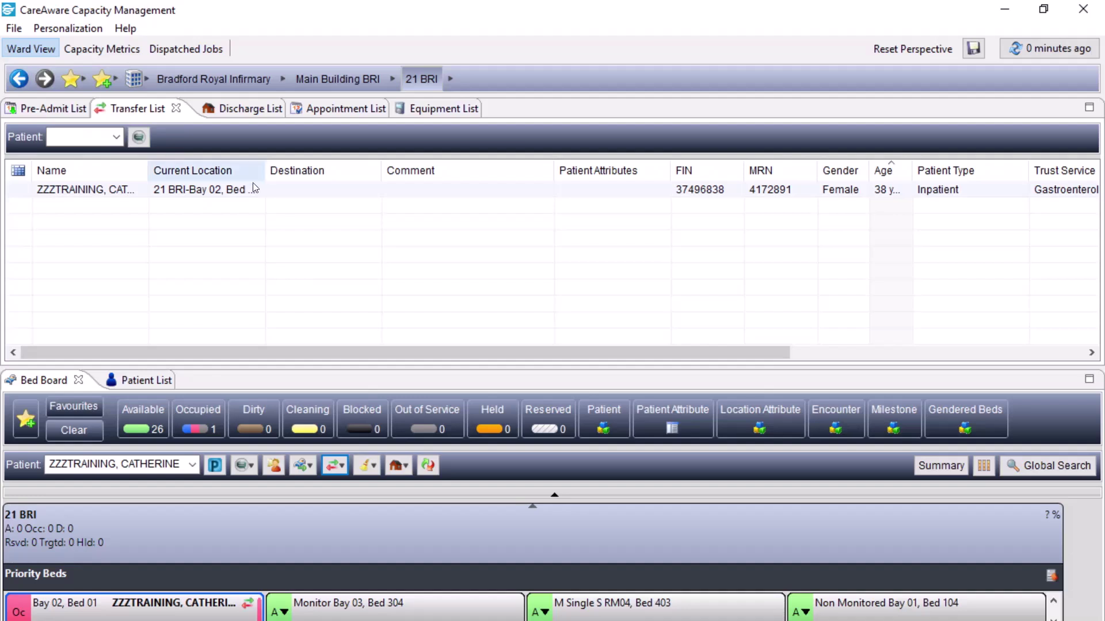
# Step: Open the location selection for the transfer's destination and try a location search for 22, clearing the search text
pyautogui.click(316, 190)
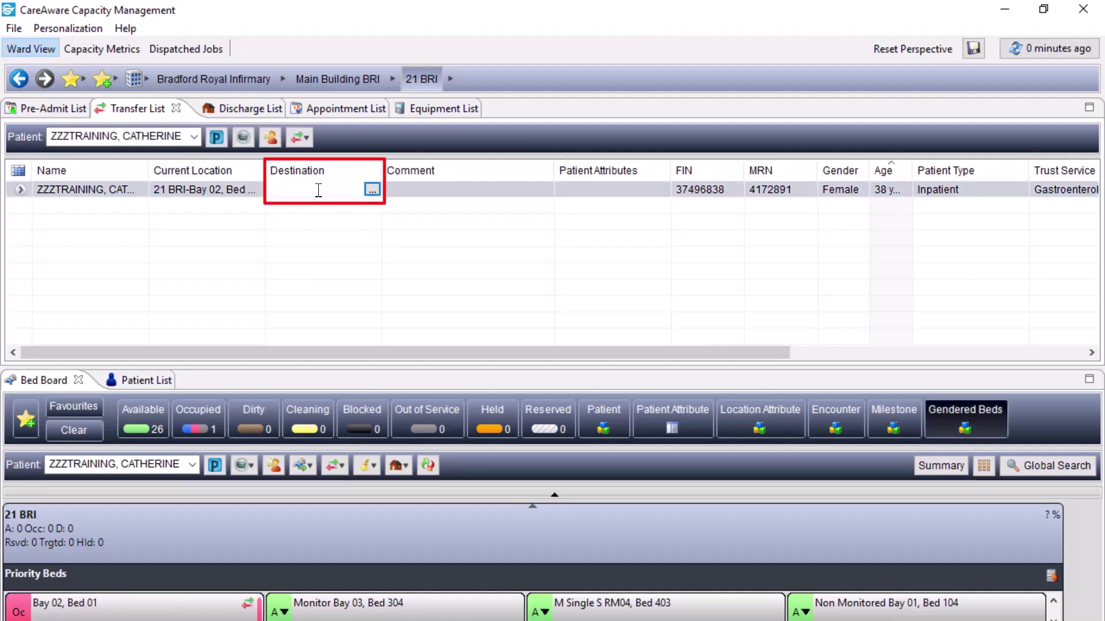
pyautogui.click(373, 190)
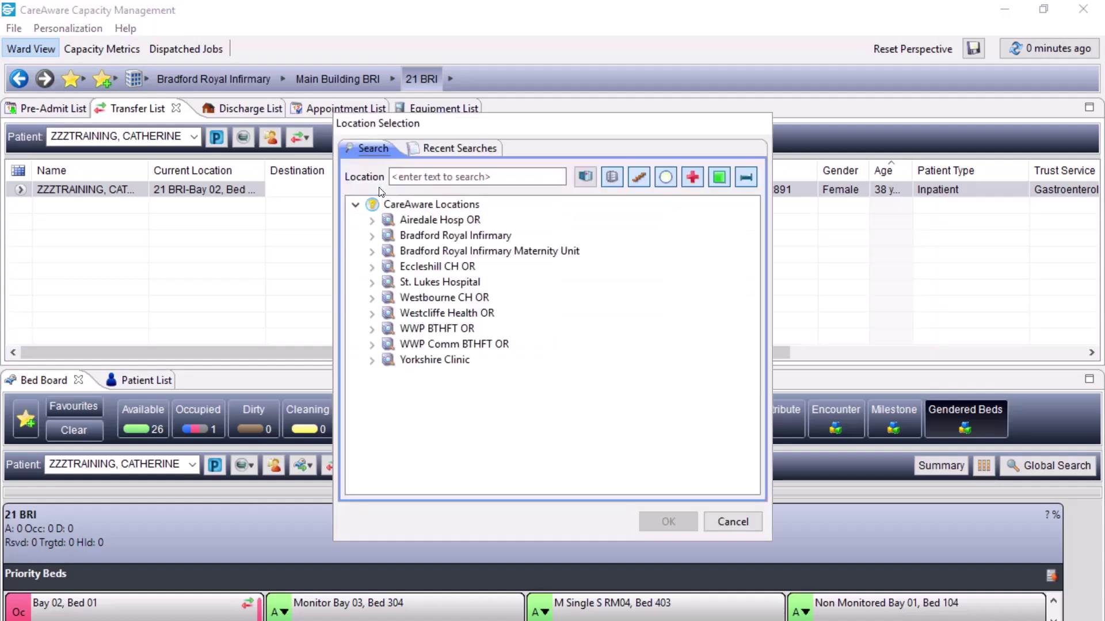
pyautogui.click(409, 177)
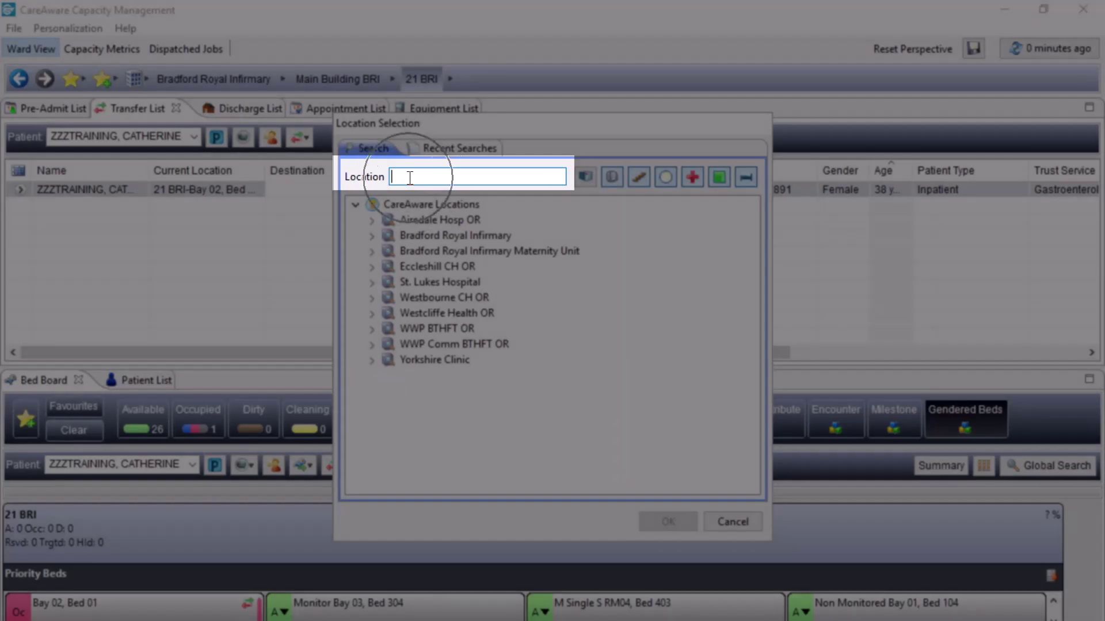
pyautogui.write('22')
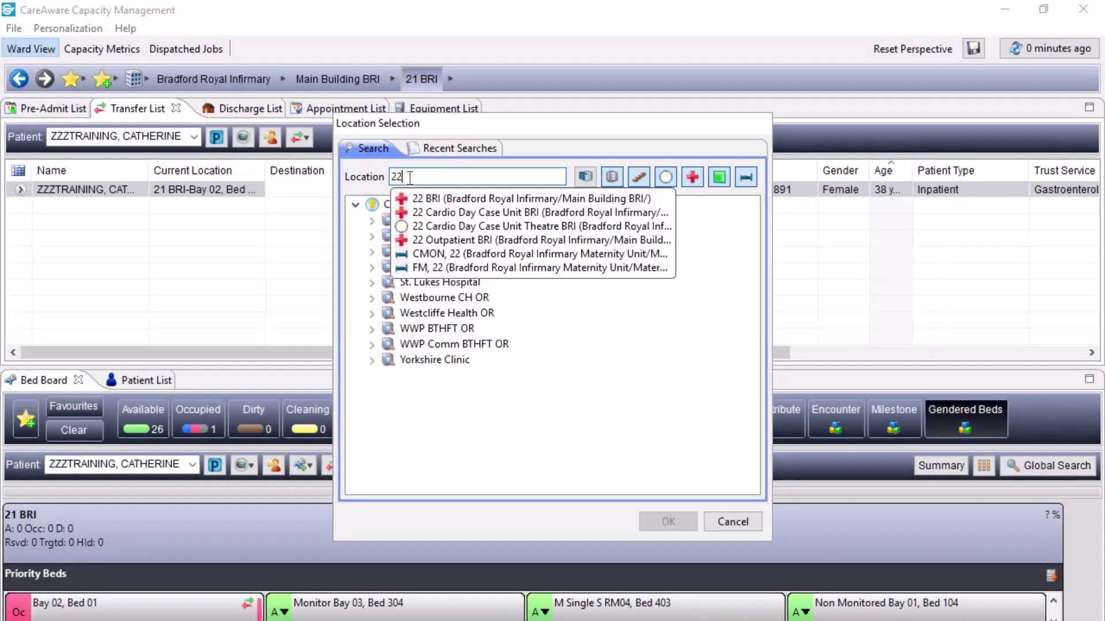
pyautogui.press('BackSpace')
pyautogui.press('BackSpace')
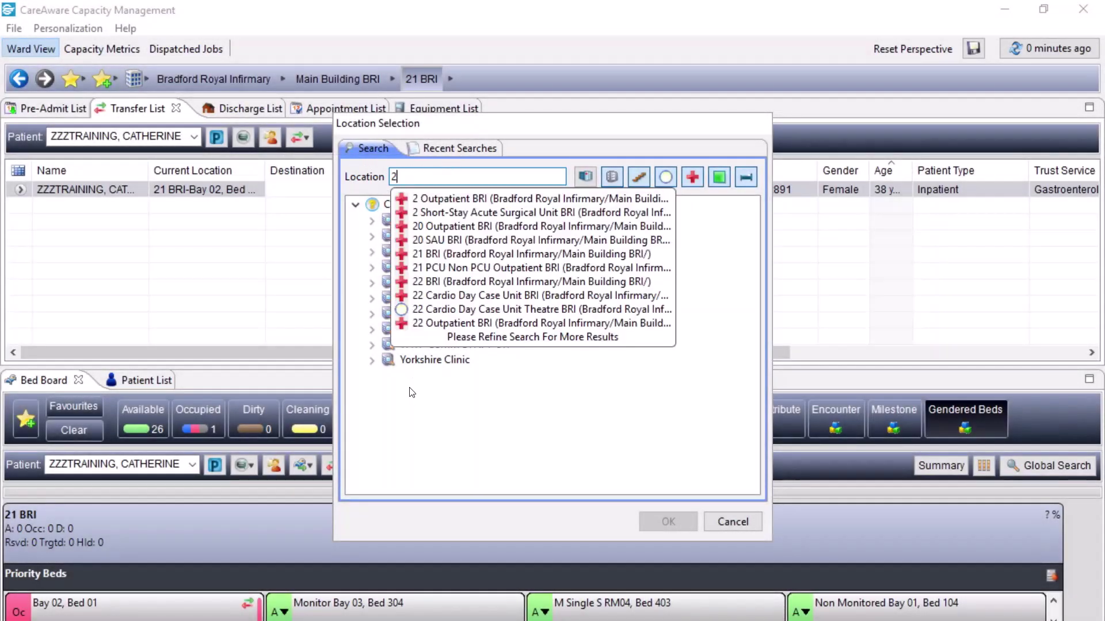
# Step: Target the patient for ward 22 BRI in Bradford Royal Infirmary's Main Building BRI and confirm the ward assignment
pyautogui.click(372, 237)
pyautogui.click(388, 253)
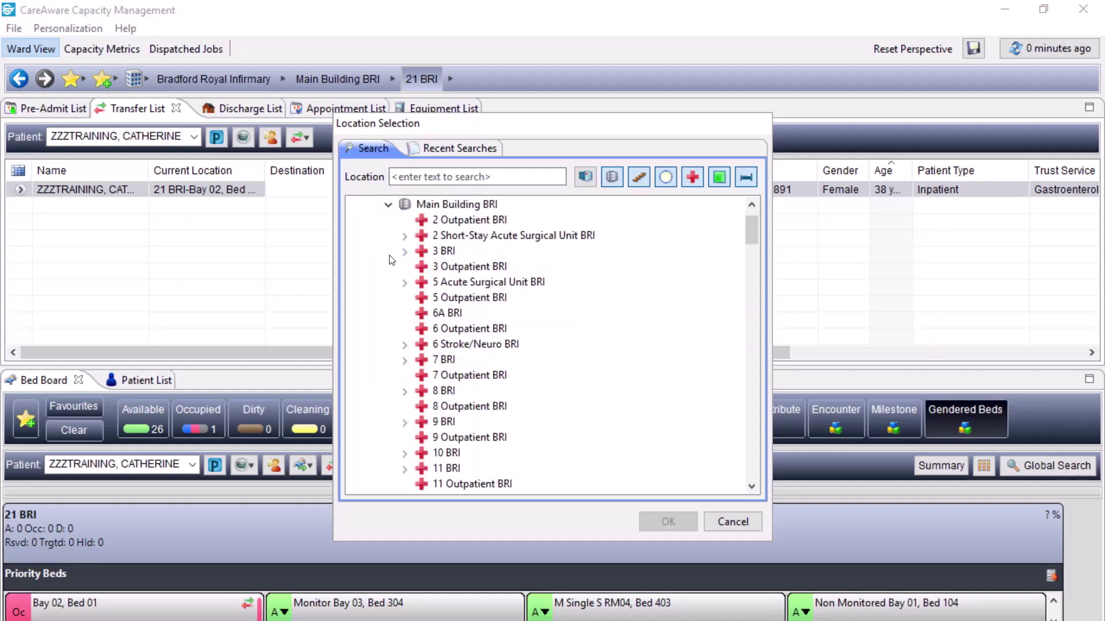
pyautogui.scroll(-6, 522, 281)
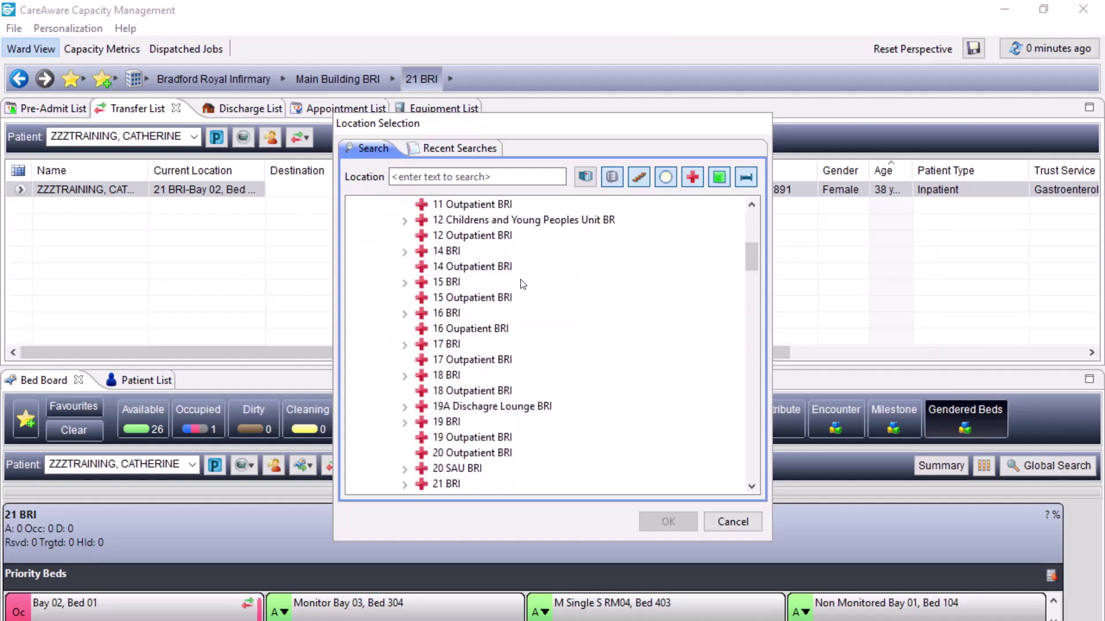
pyautogui.scroll(-3, 522, 282)
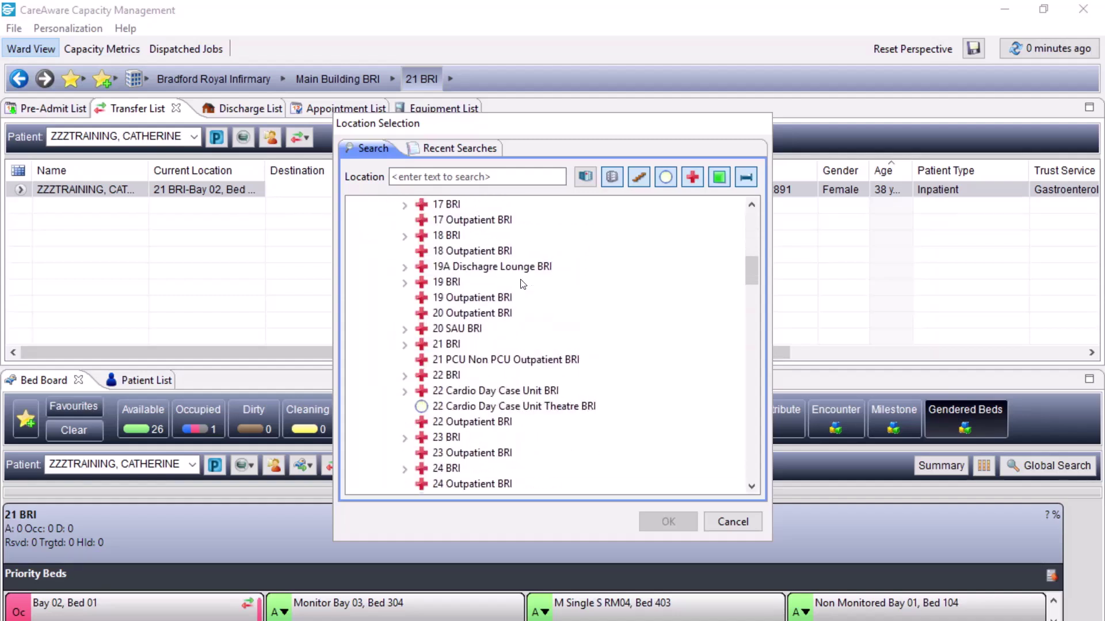
pyautogui.click(447, 377)
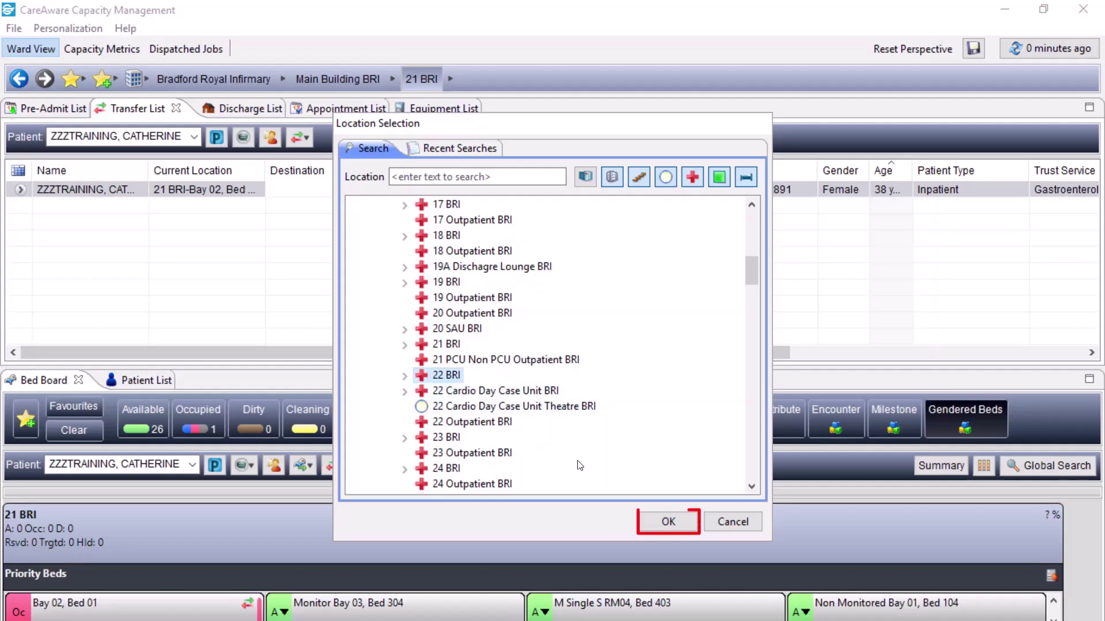
pyautogui.click(668, 532)
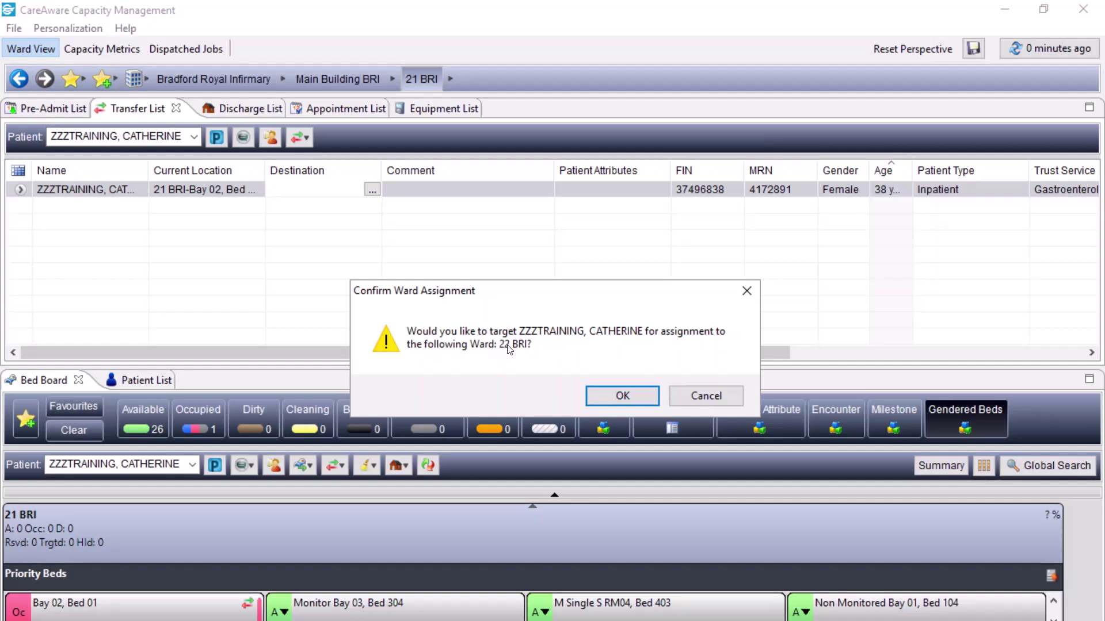
pyautogui.click(623, 397)
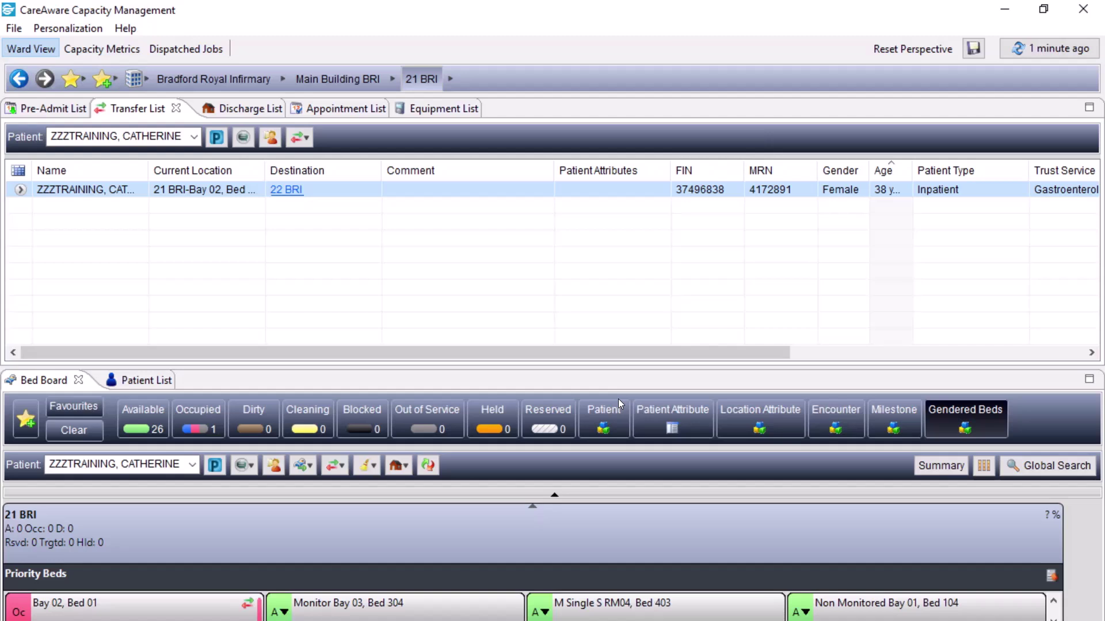
# Step: Switch the ward view from 21 BRI to 22 BRI within Main Building BRI
pyautogui.click(399, 80)
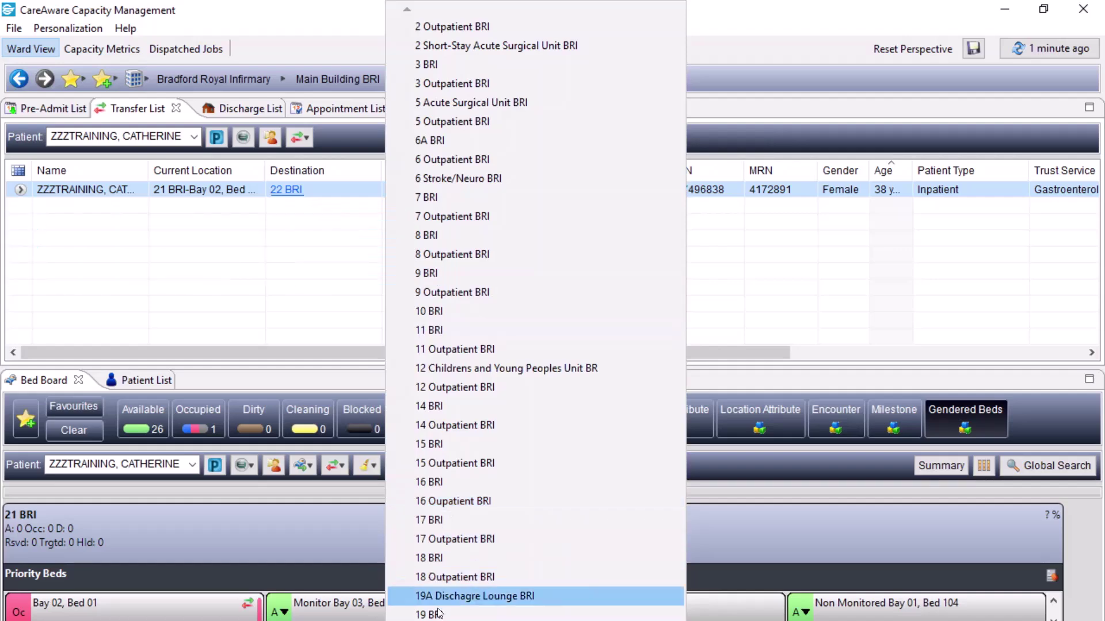
pyautogui.scroll(-5, 535, 615)
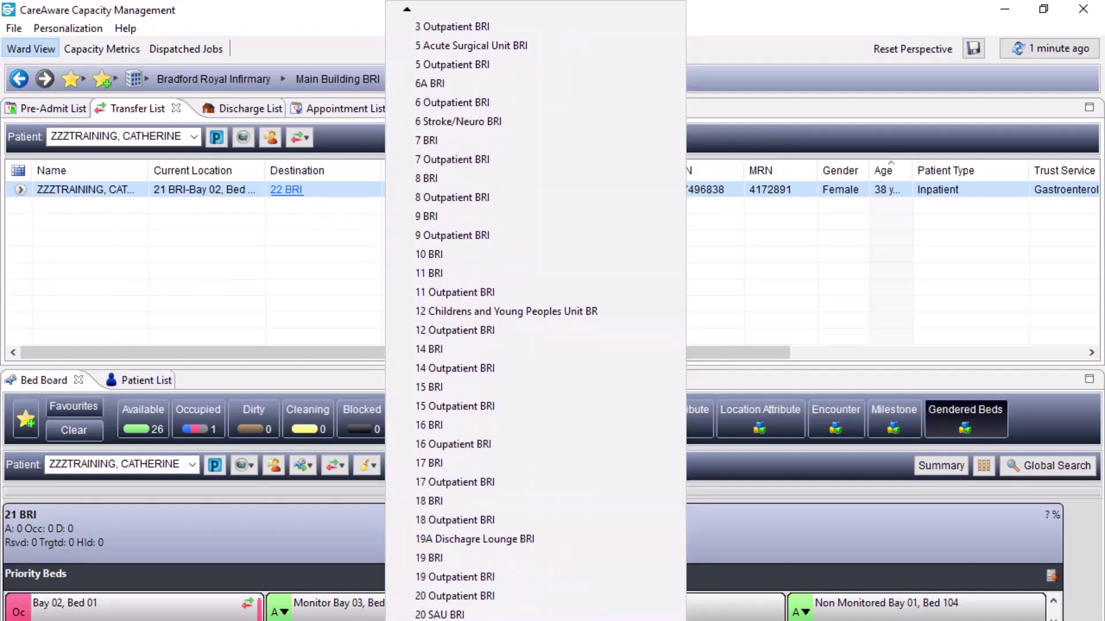
pyautogui.click(437, 615)
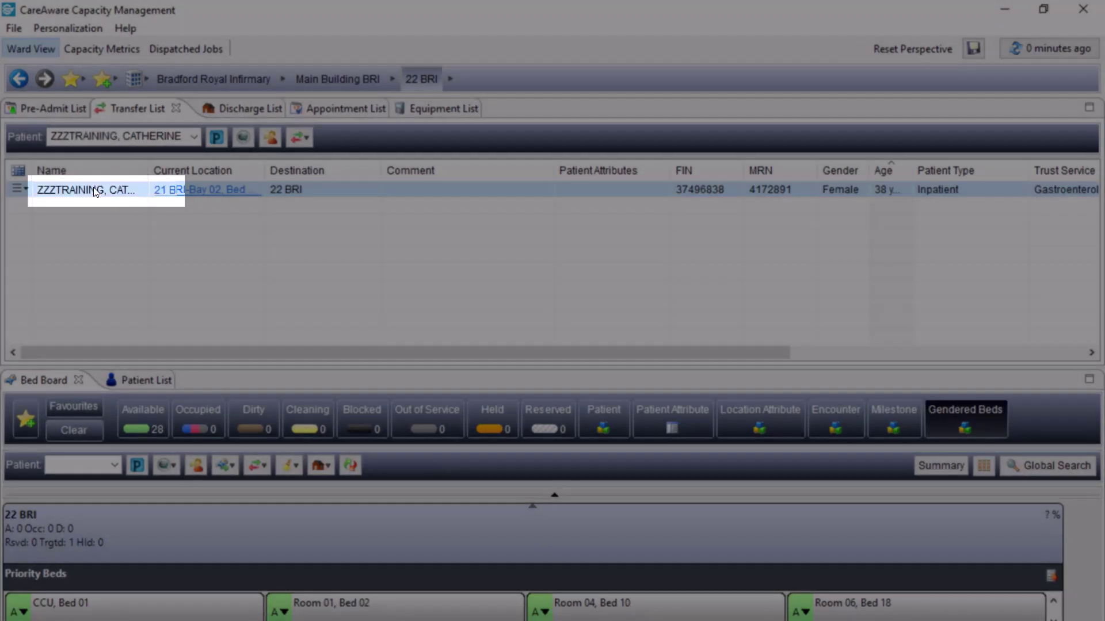
# Step: Assign the patient to Room 01, Bed 02 with dispatched transport and transfer reason Staffing Needs, and submit the Routine Chair portering request
pyautogui.moveTo(93, 187); pyautogui.dragTo(344, 615)
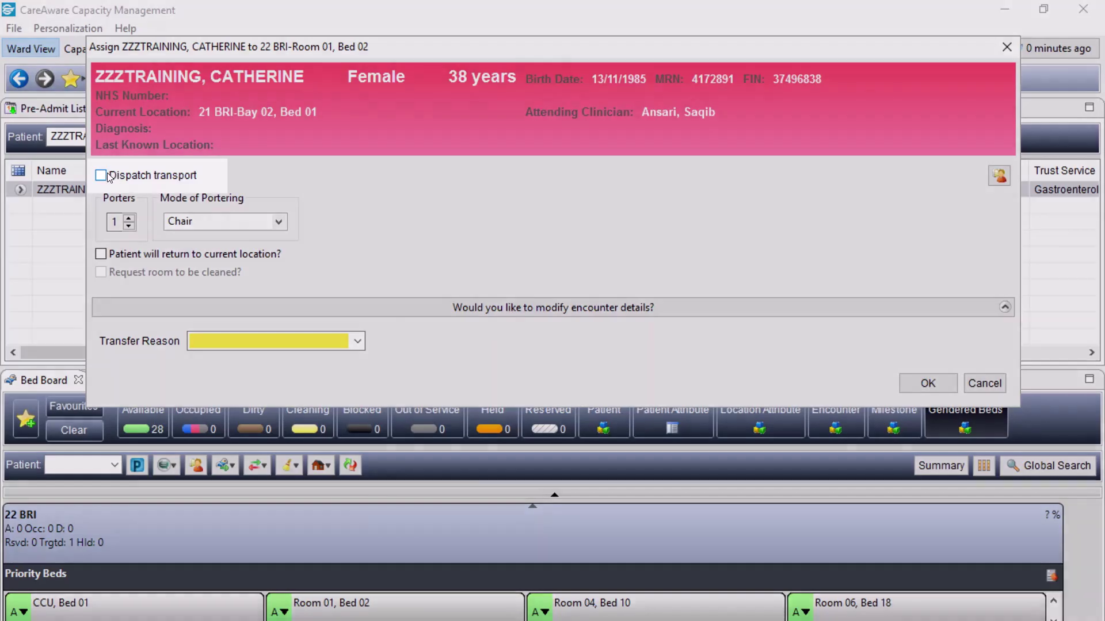
pyautogui.click(102, 176)
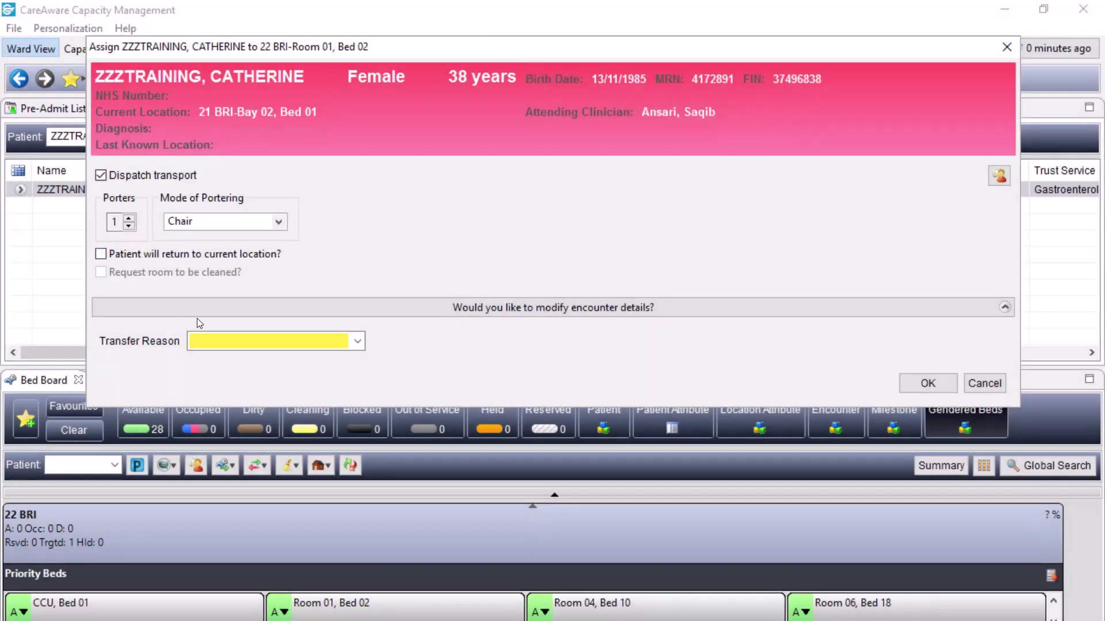
pyautogui.click(355, 345)
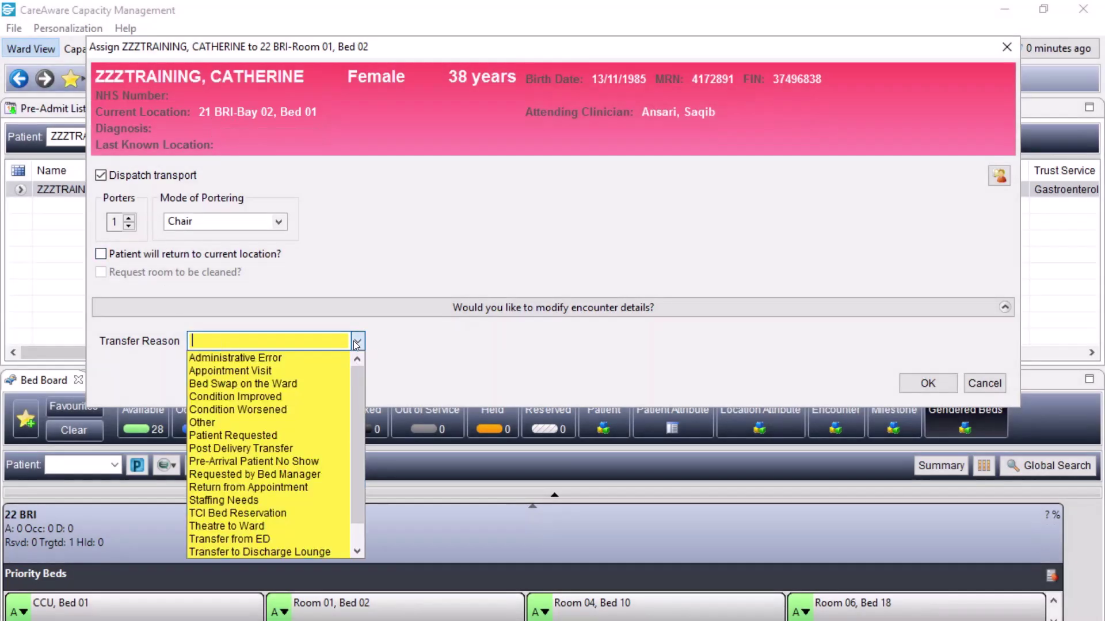
pyautogui.click(250, 500)
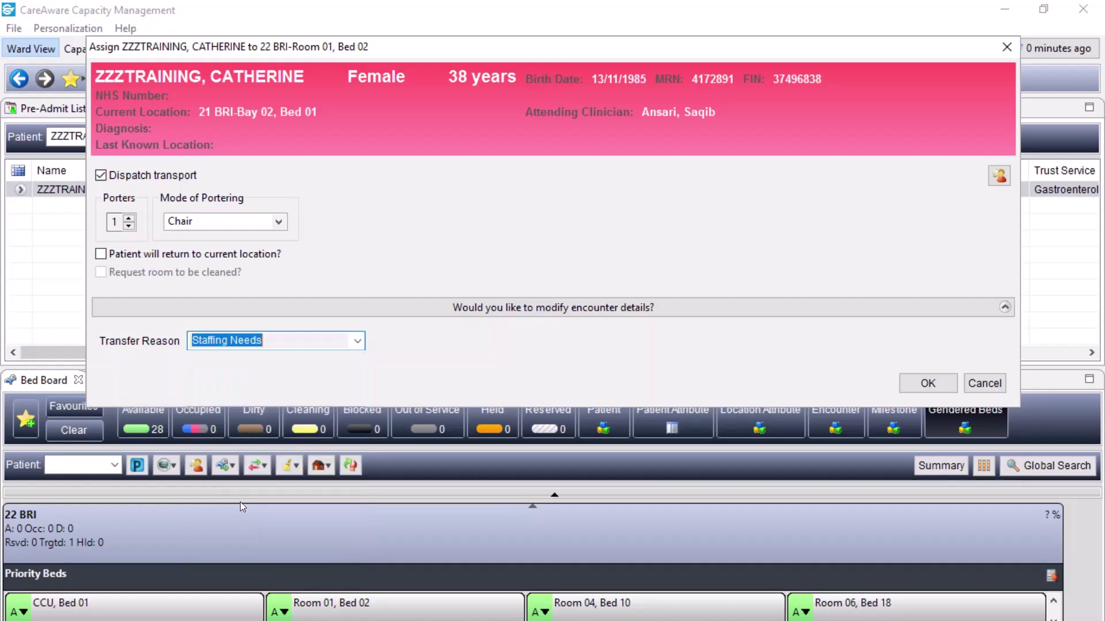
pyautogui.click(928, 384)
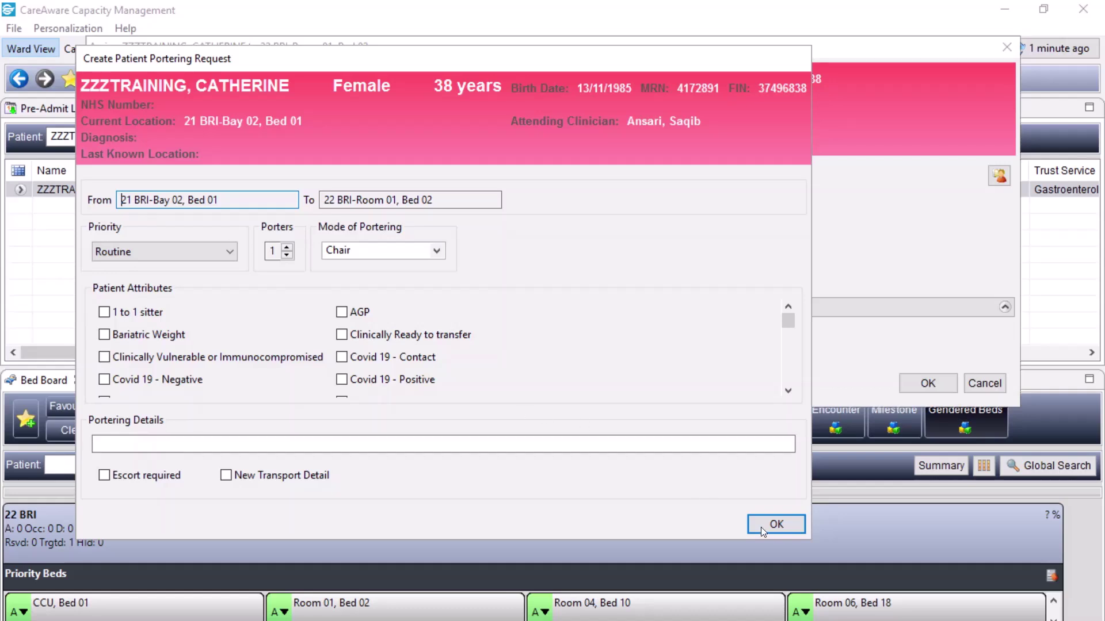
pyautogui.click(779, 532)
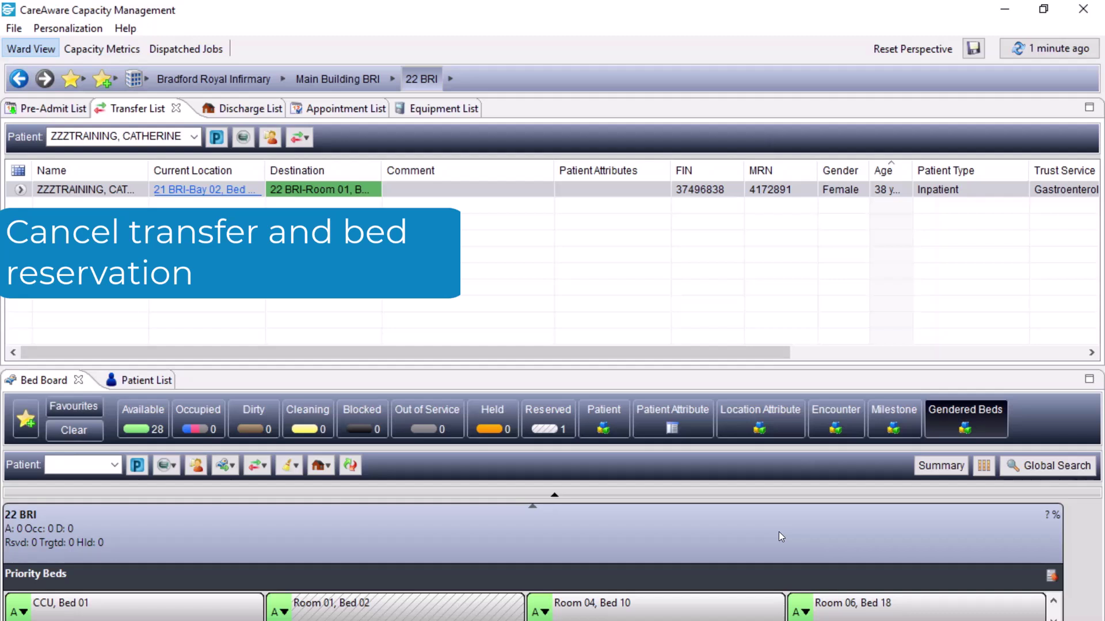
# Step: Unreserve the destination bed for the patient's transfer from 21 BRI to 22 BRI and reopen the patient's transfer options
pyautogui.click(125, 189)
pyautogui.click(138, 109)
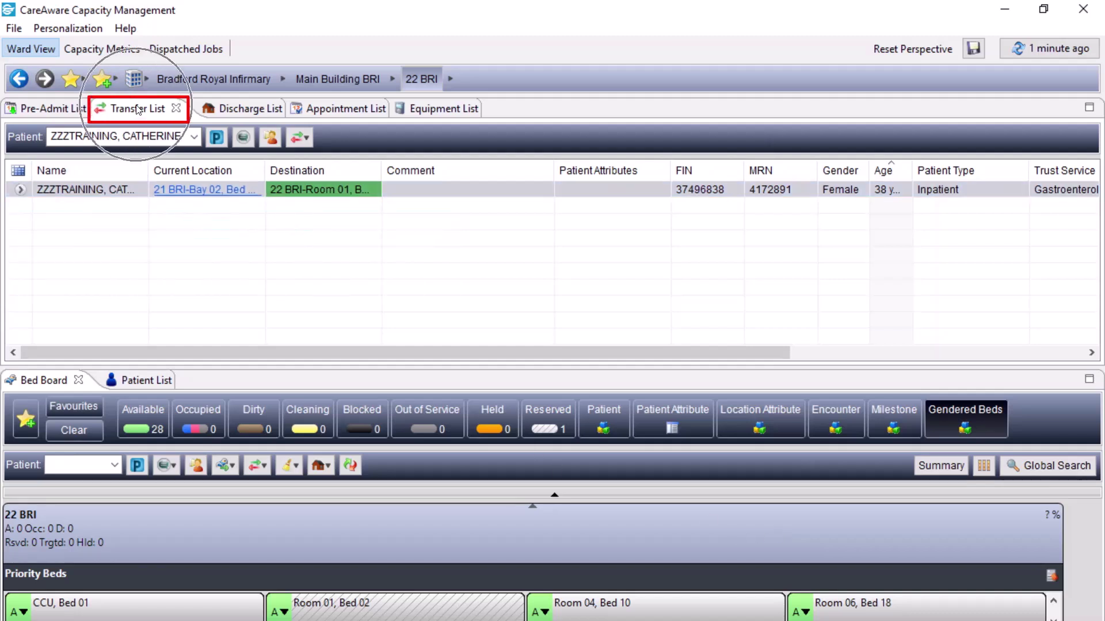
pyautogui.click(57, 189)
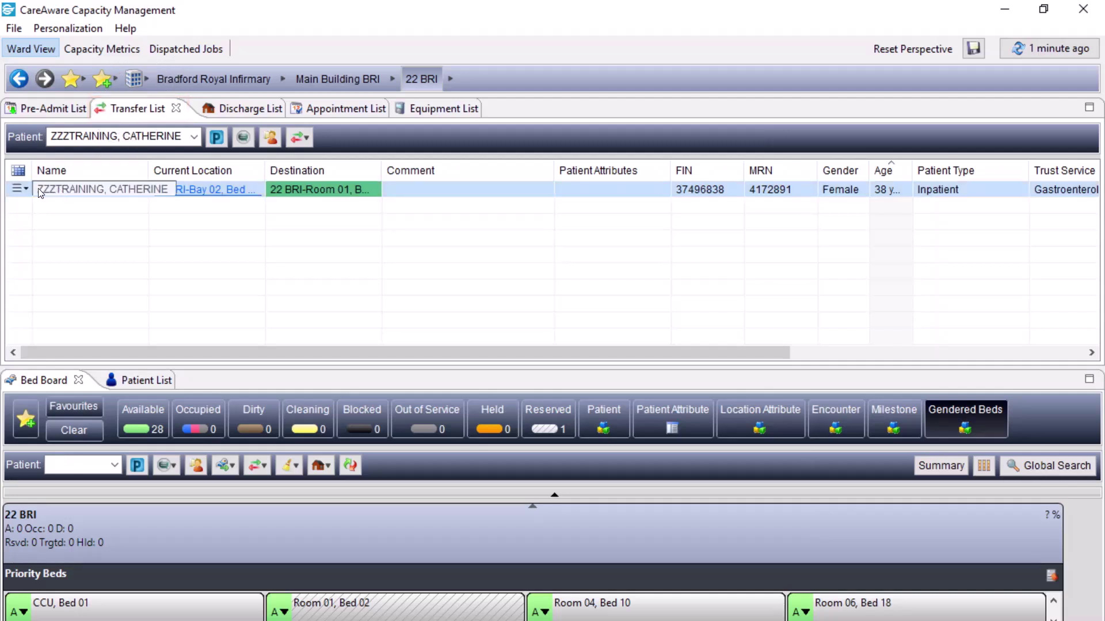
pyautogui.click(17, 189)
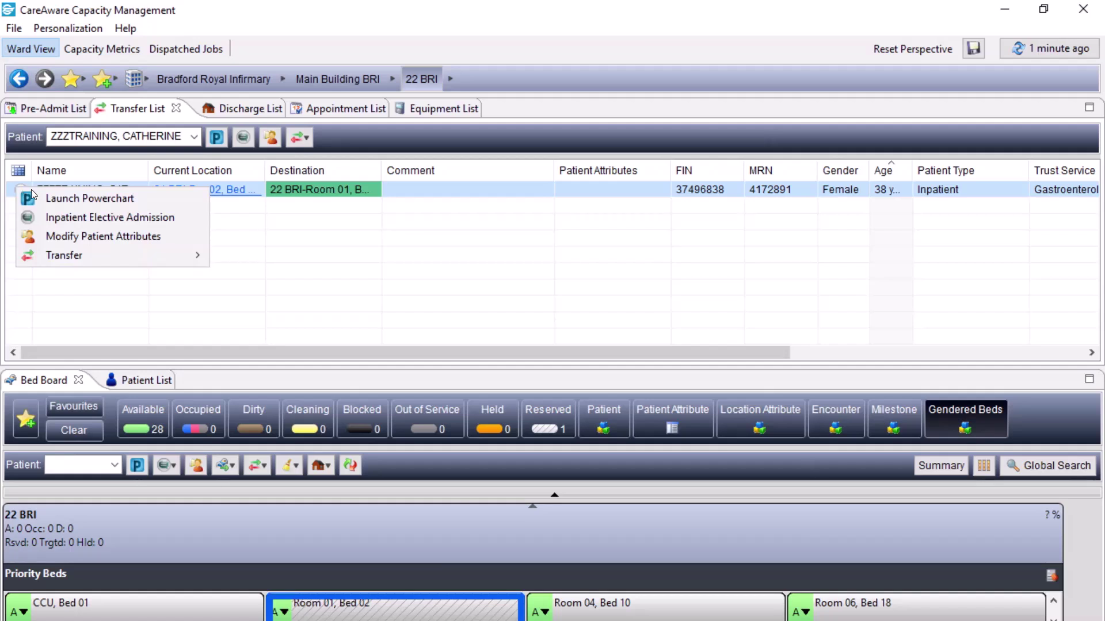
pyautogui.moveTo(85, 251)
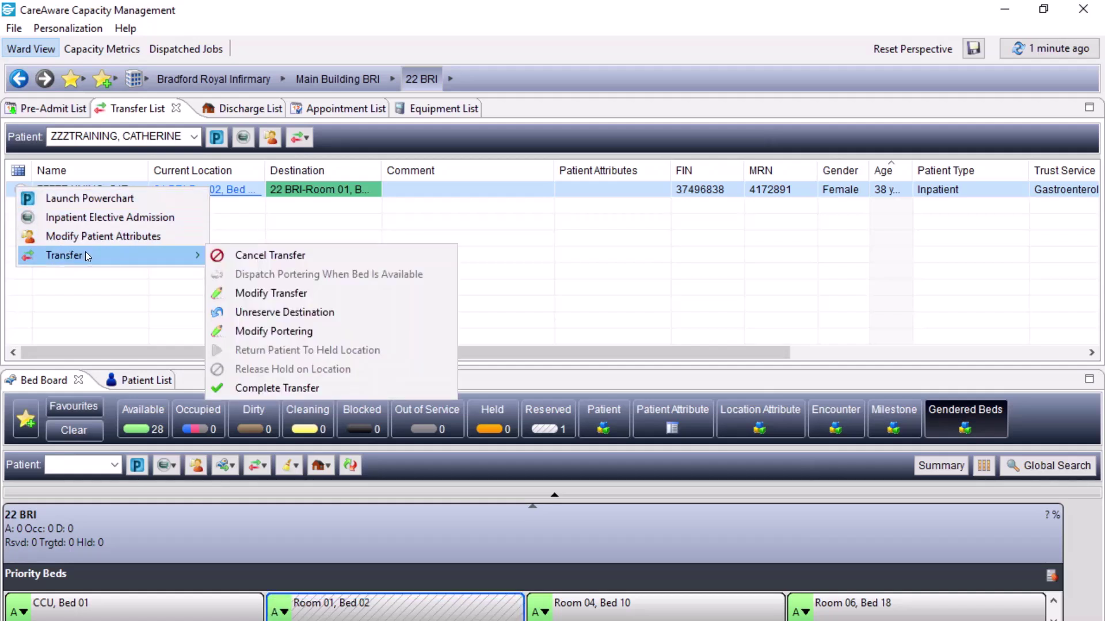
pyautogui.click(278, 312)
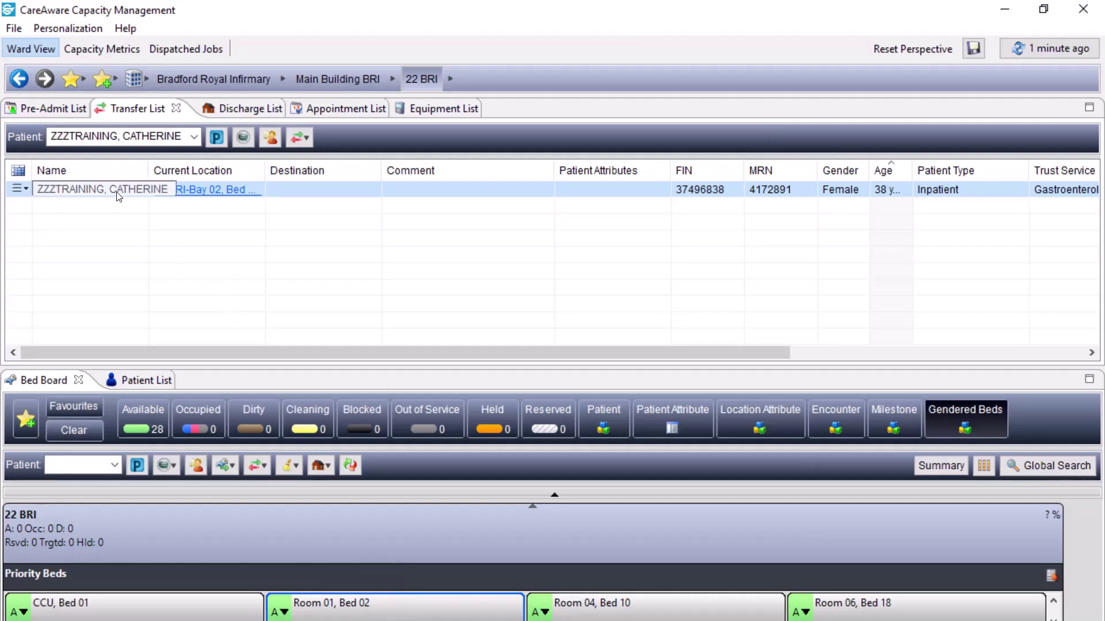
pyautogui.click(17, 194)
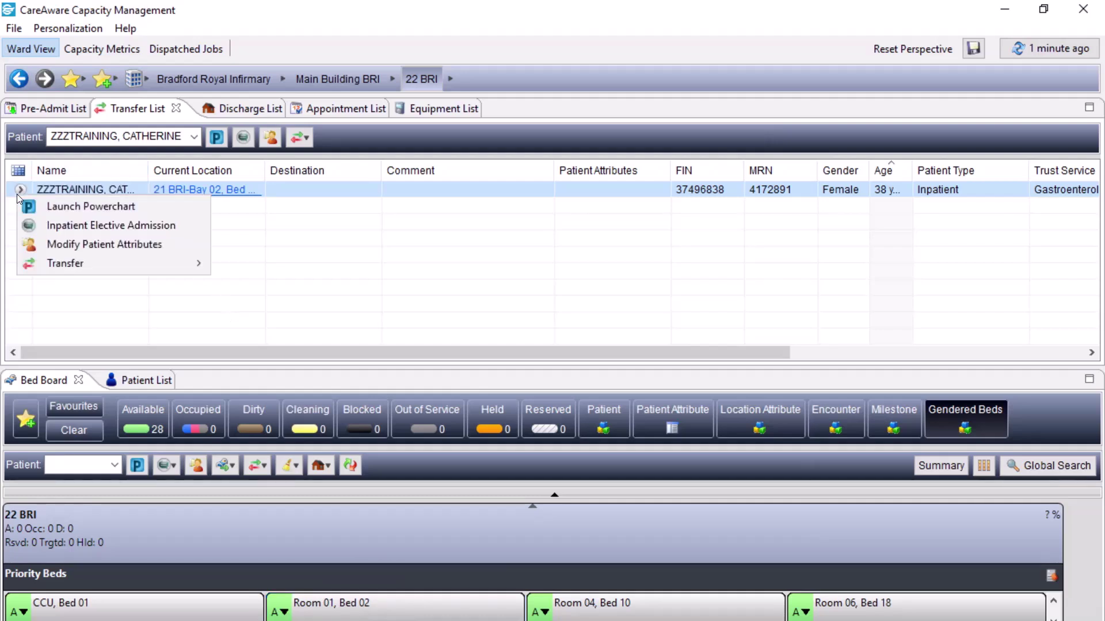
pyautogui.moveTo(120, 260)
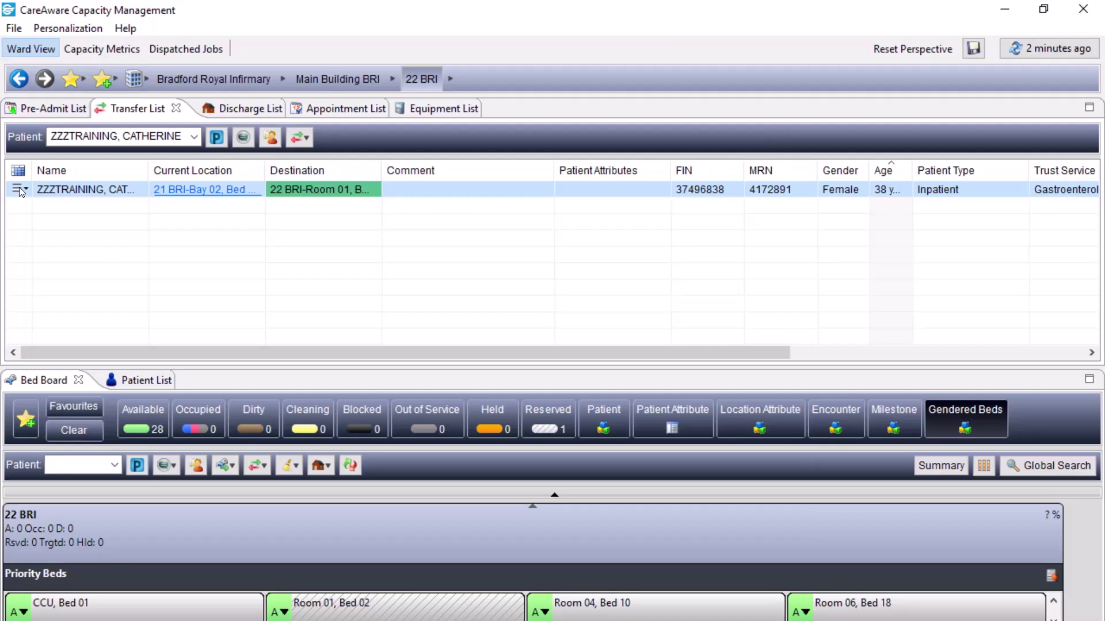
# Step: Complete the patient's transfer into the reserved Room 01, Bed 02 on 22 BRI
pyautogui.click(19, 188)
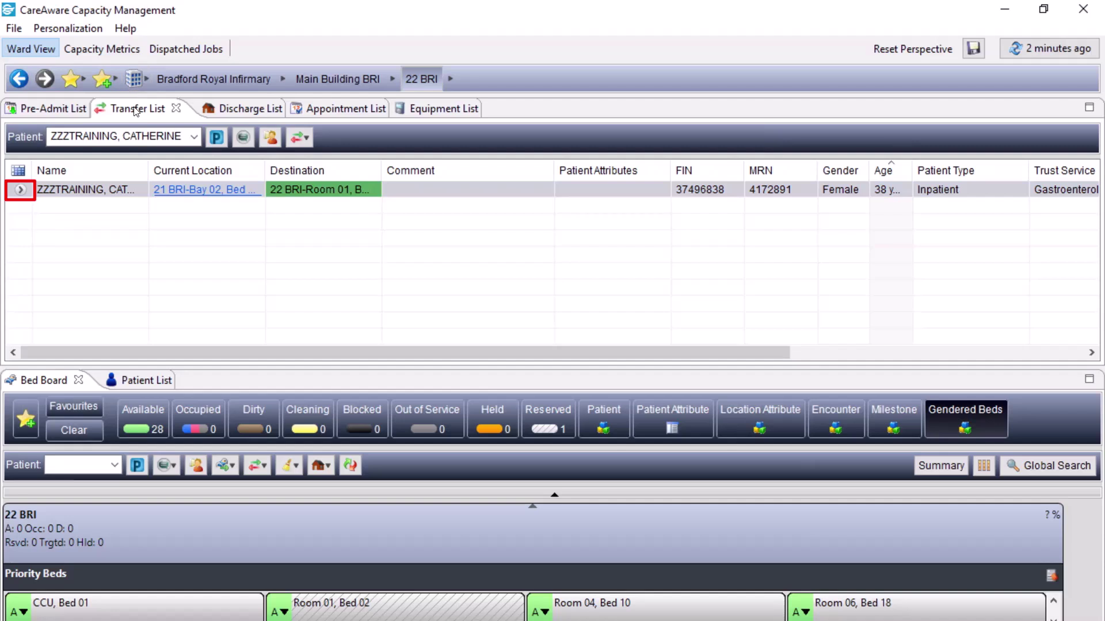
pyautogui.click(20, 195)
pyautogui.moveTo(80, 260)
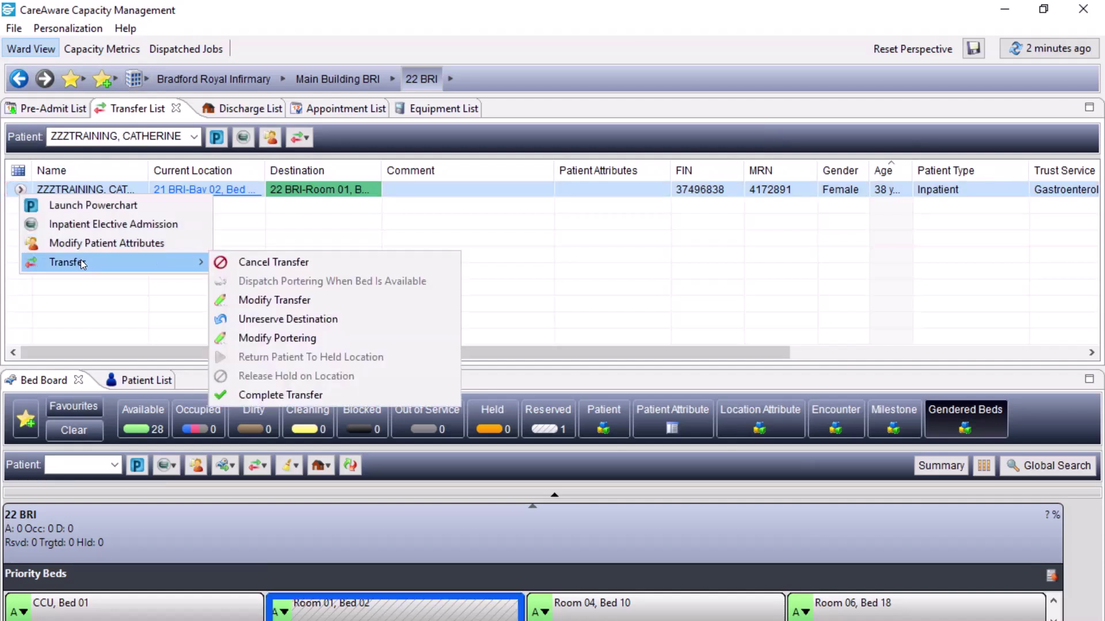
pyautogui.click(278, 395)
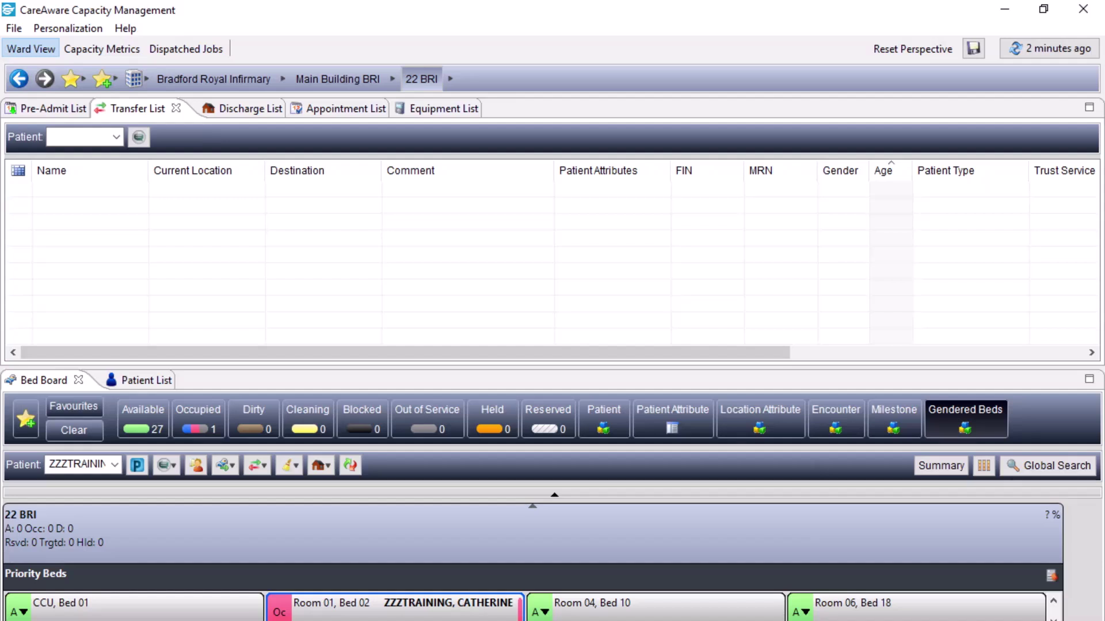
# Step: Undo the completed transfer of the patient in Room 01, Bed 02, using the cancel transfer code Cancel Location
pyautogui.click(357, 618)
pyautogui.click(164, 463)
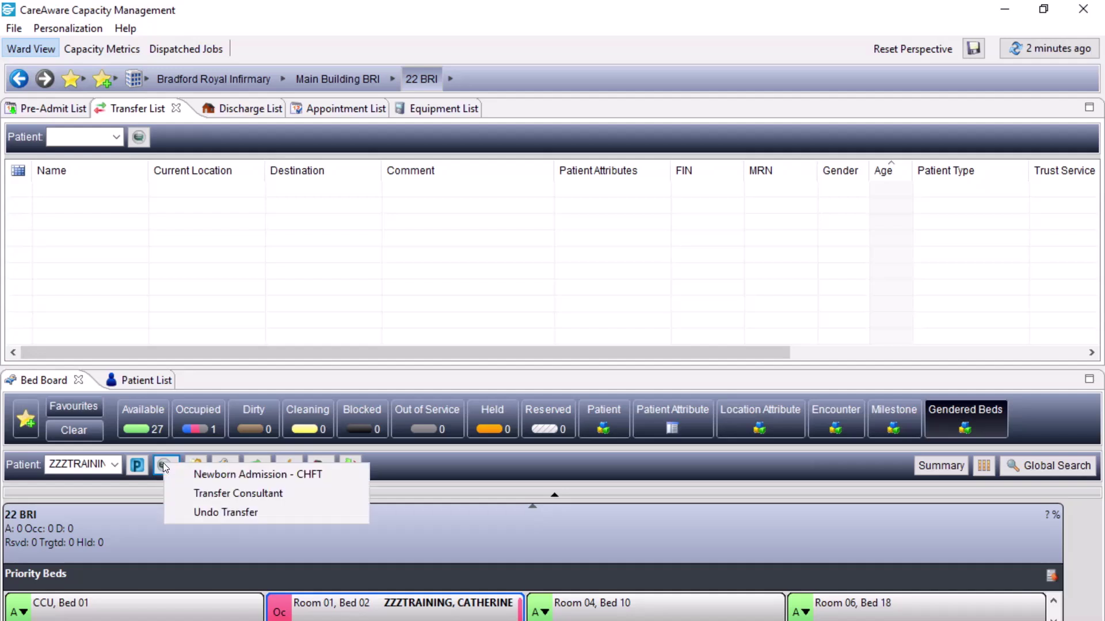
pyautogui.click(214, 517)
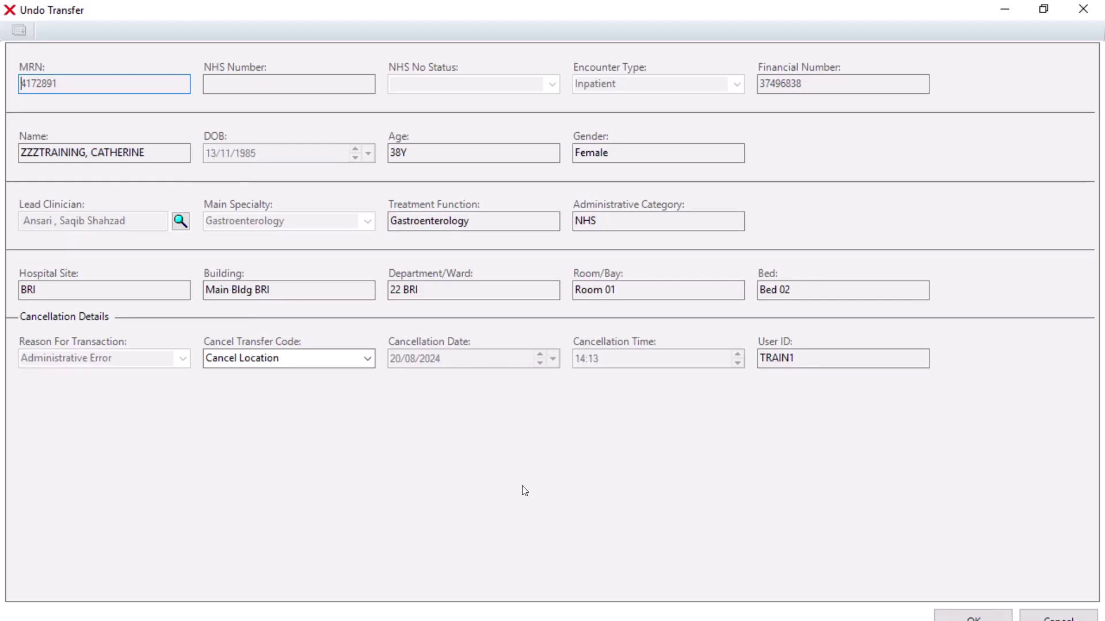
pyautogui.click(973, 618)
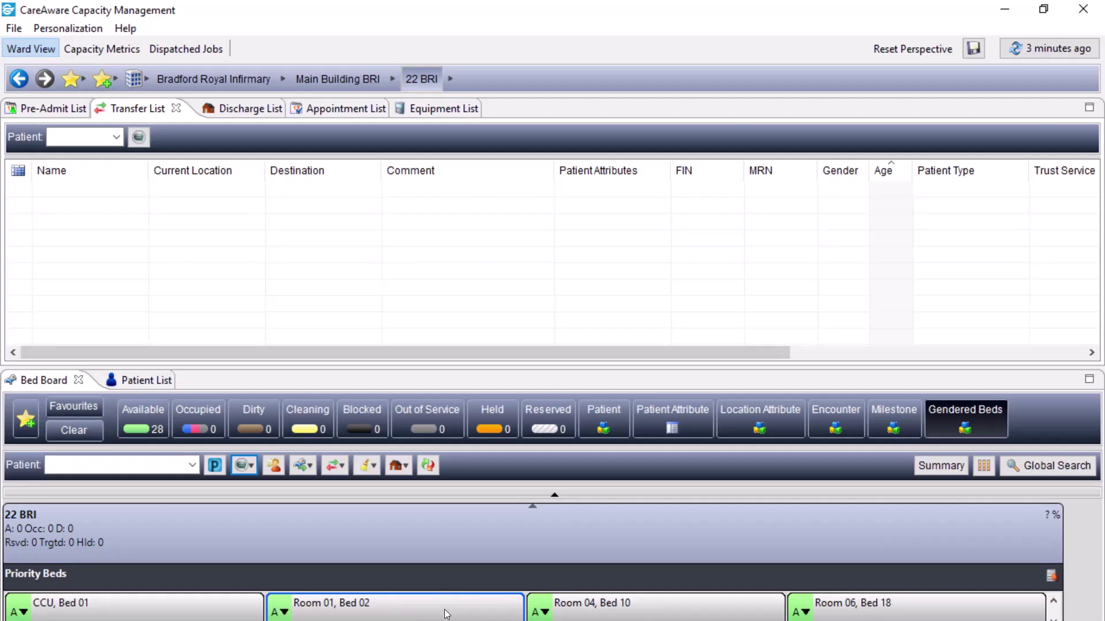
# Step: Switch the ward view to 21 BRI and select the patient in Bay 02, Bed 01
pyautogui.click(391, 78)
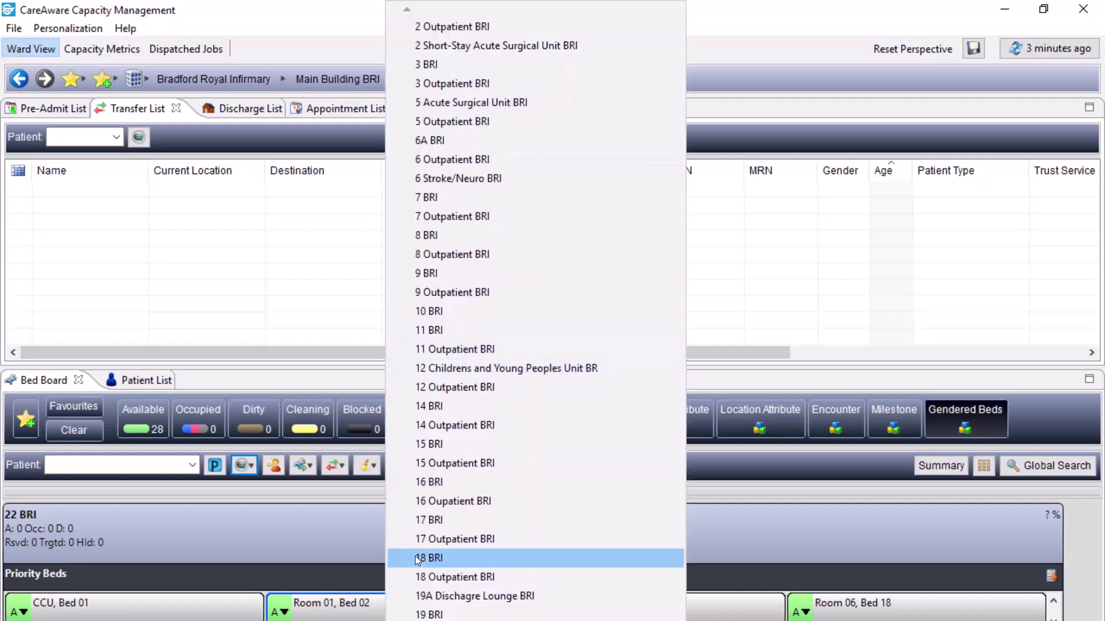
pyautogui.click(428, 578)
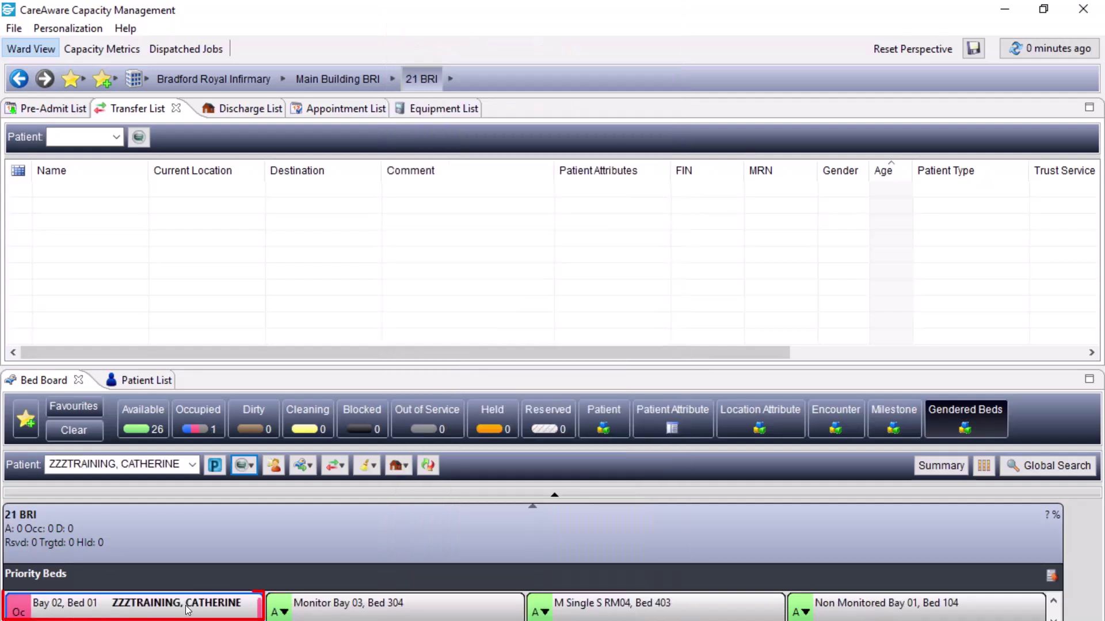
pyautogui.click(187, 610)
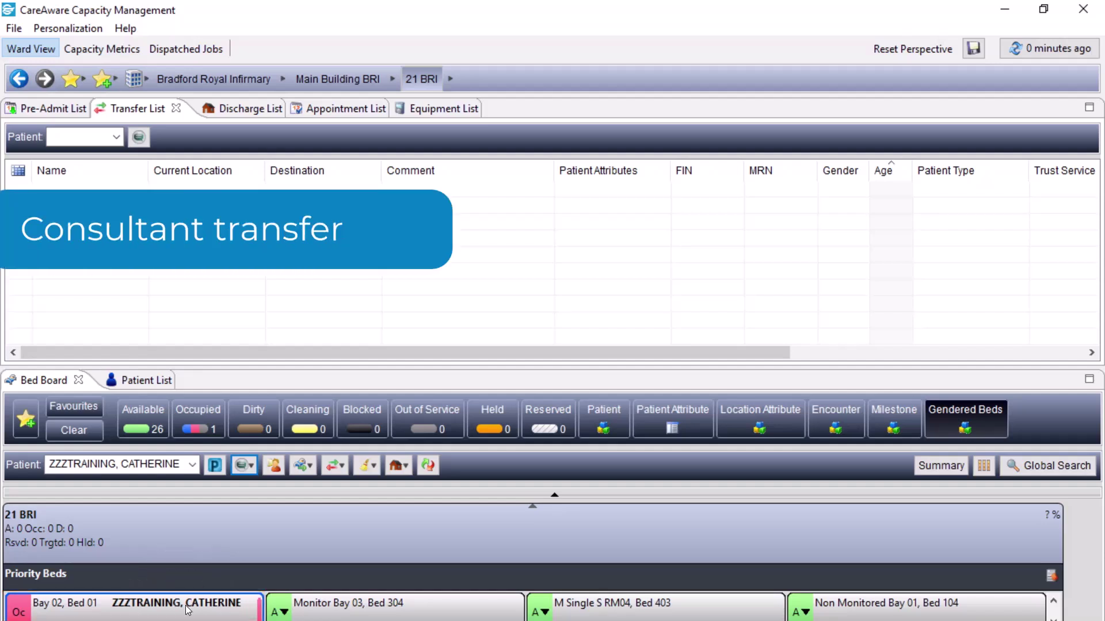
pyautogui.click(187, 610)
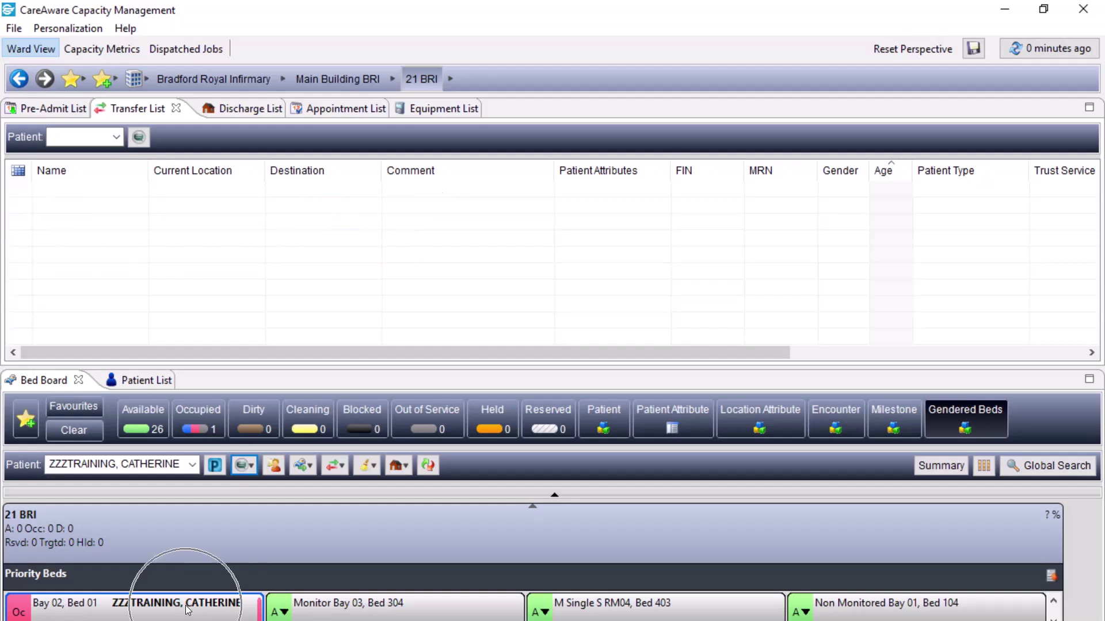
pyautogui.click(187, 610)
pyautogui.click(187, 610)
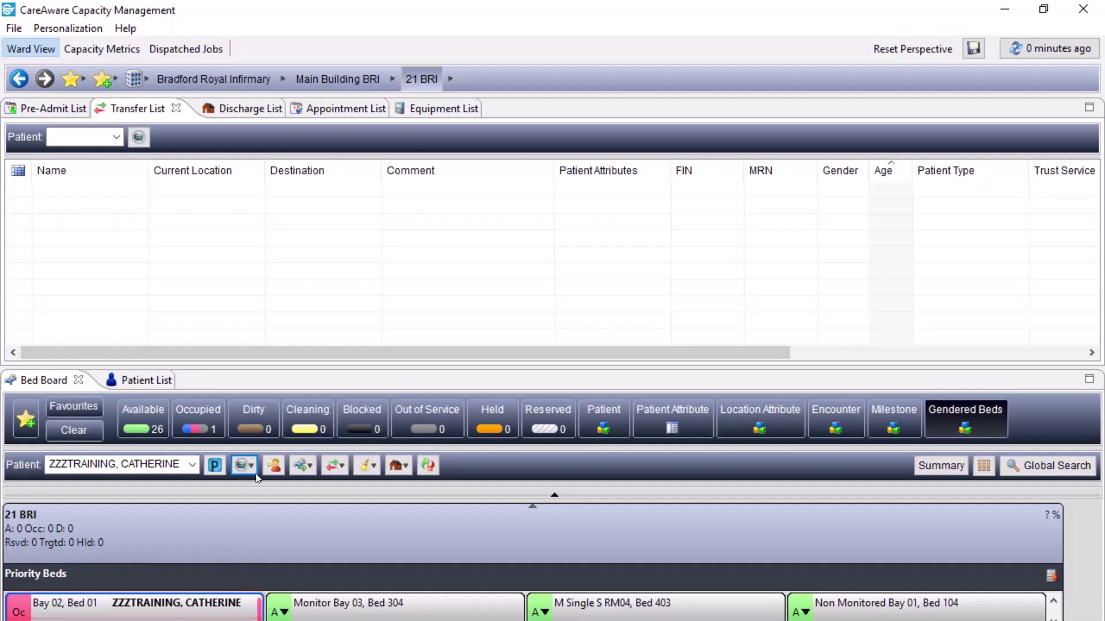
# Step: Start a consultant-only transfer for the selected patient and enter the new lead clinician's name
pyautogui.click(243, 465)
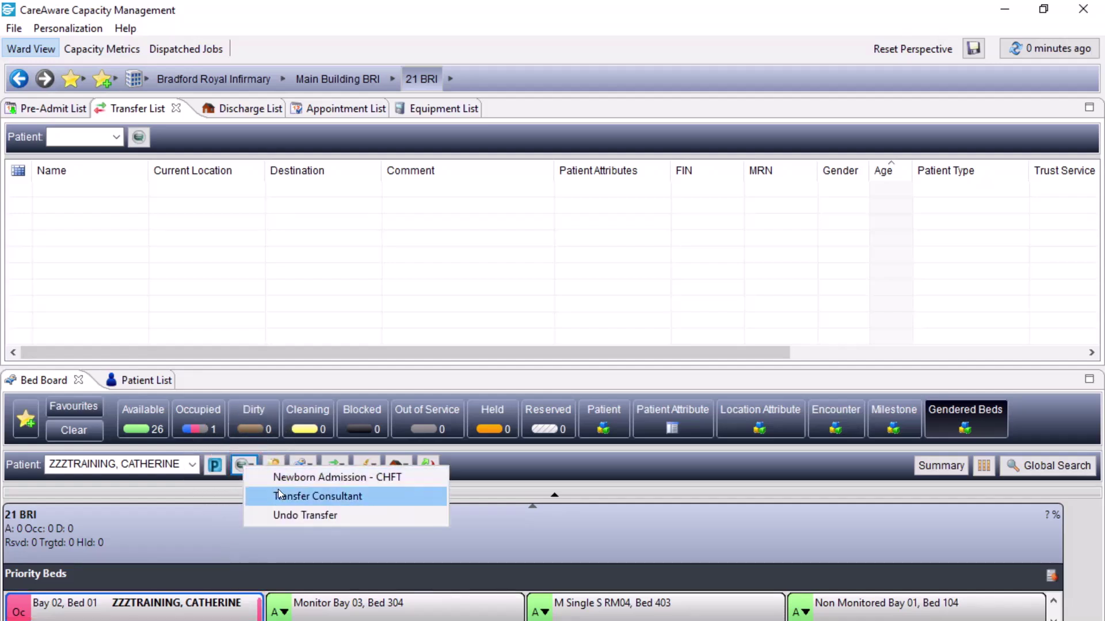
pyautogui.click(288, 496)
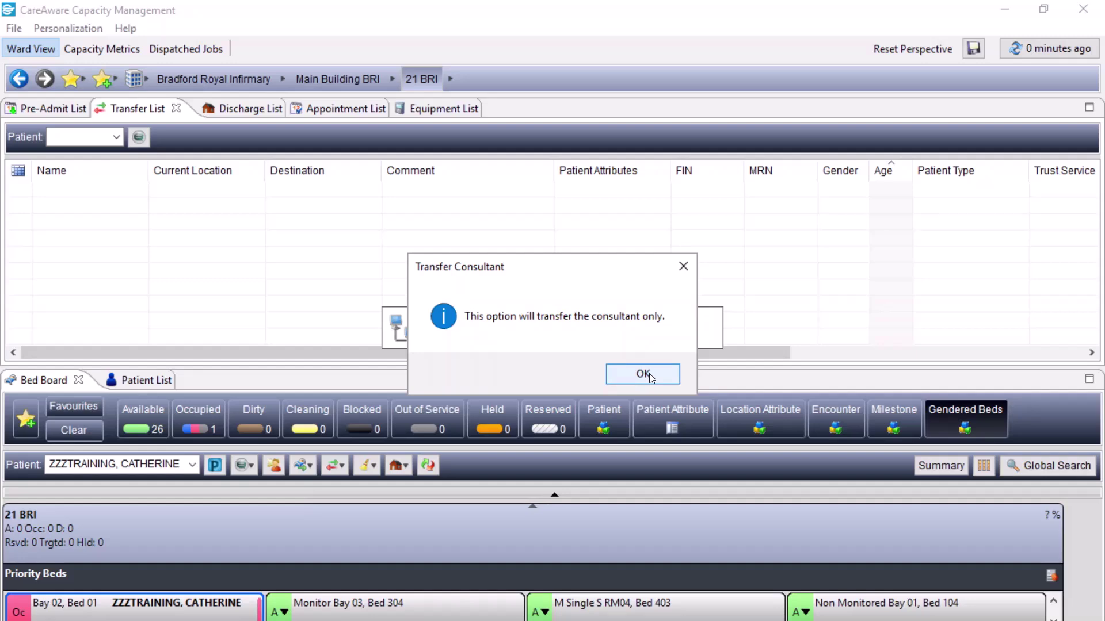
pyautogui.click(643, 374)
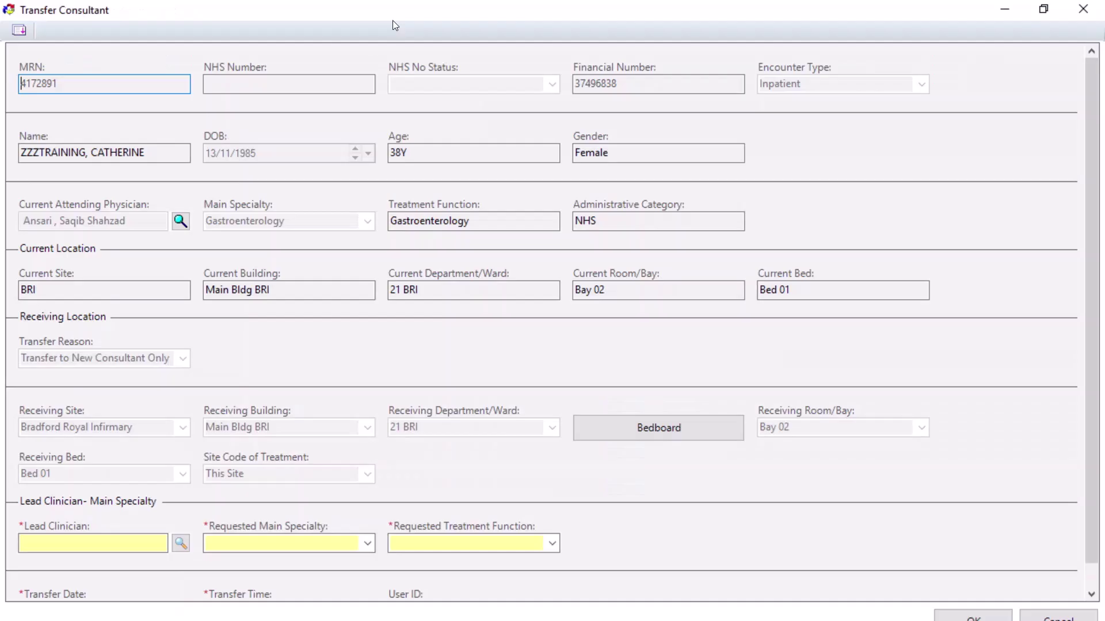
pyautogui.click(48, 544)
pyautogui.write('mercer')
pyautogui.press('Return')
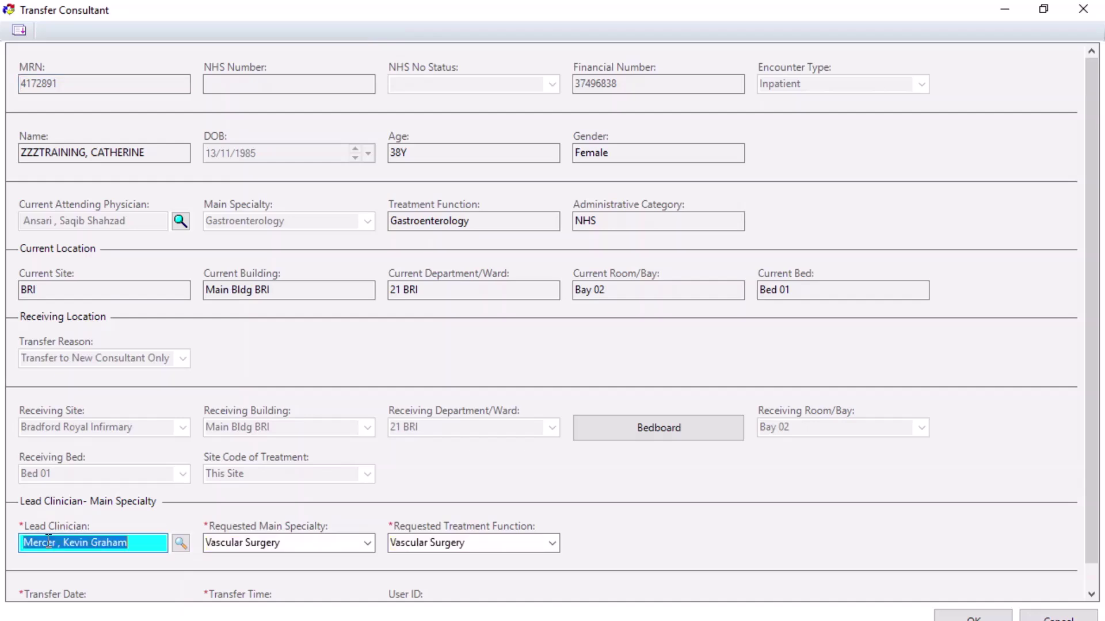
pyautogui.click(73, 551)
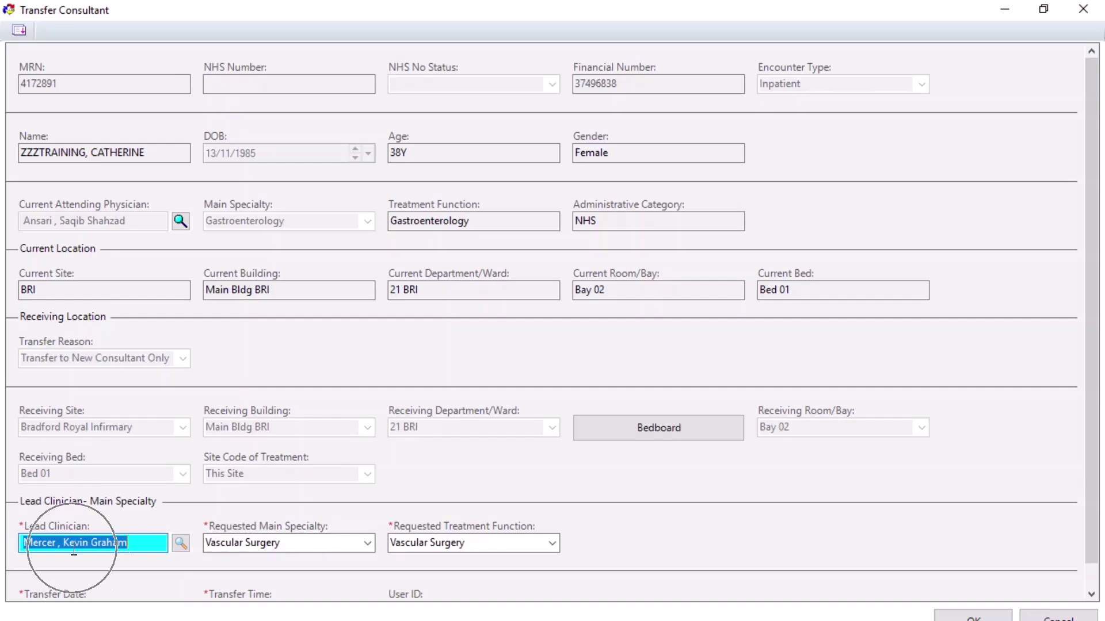
# Step: Choose Vascular Surgery as the requested main specialty and requested treatment function
pyautogui.click(367, 544)
pyautogui.click(344, 501)
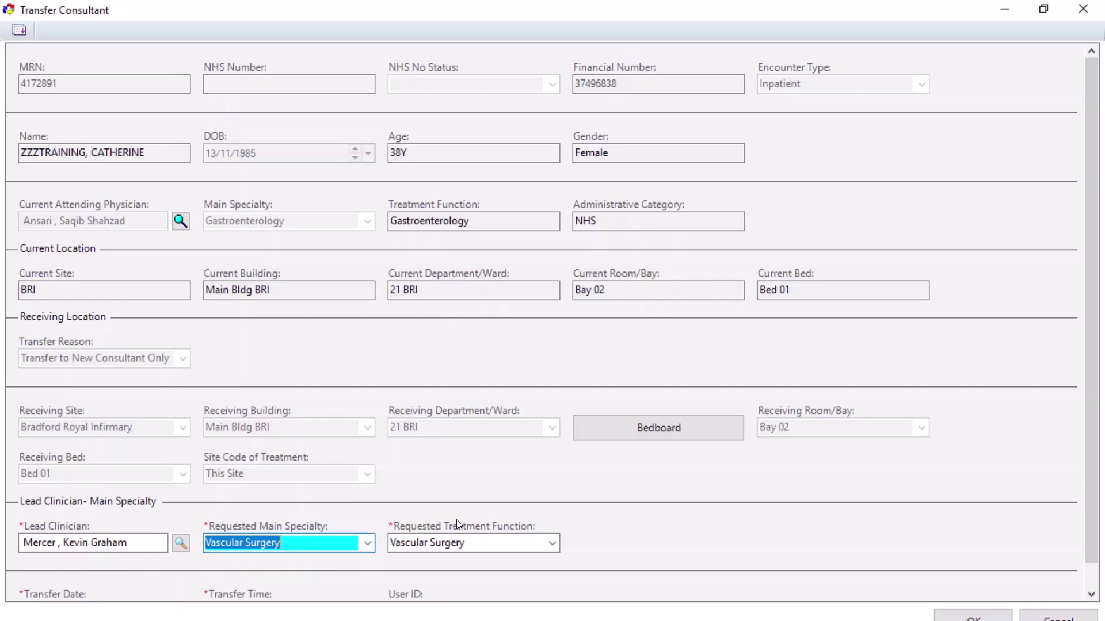
pyautogui.click(551, 544)
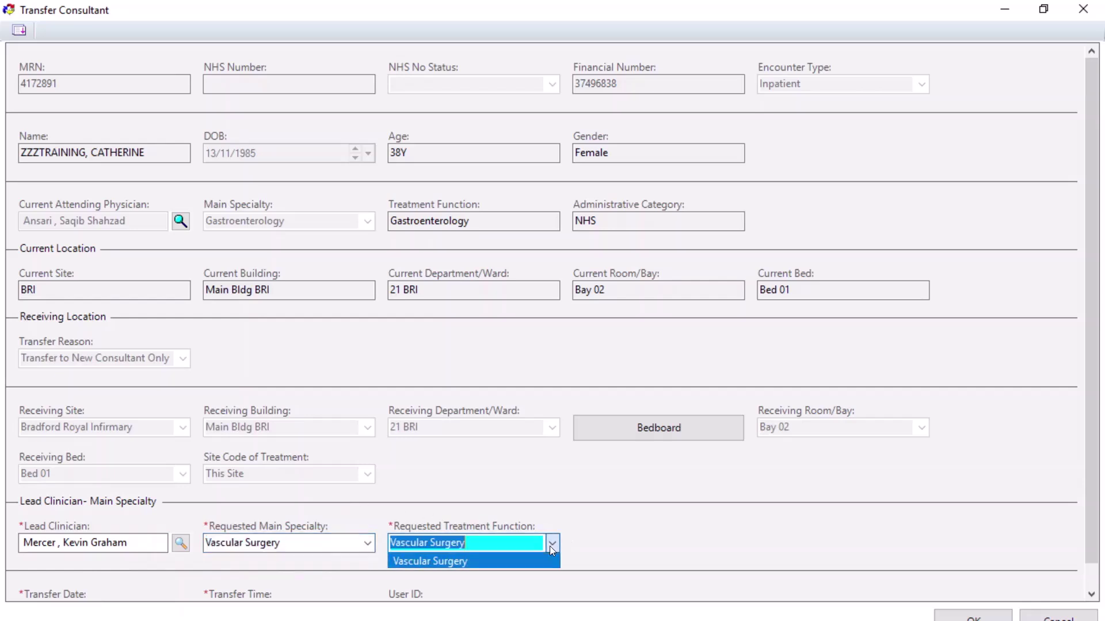
pyautogui.click(695, 538)
# Step: Submit the consultant transfer dated 20/08/2024 at 14:15 and check the attending clinician in the patient's details
pyautogui.moveTo(1102, 383); pyautogui.dragTo(1101, 485)
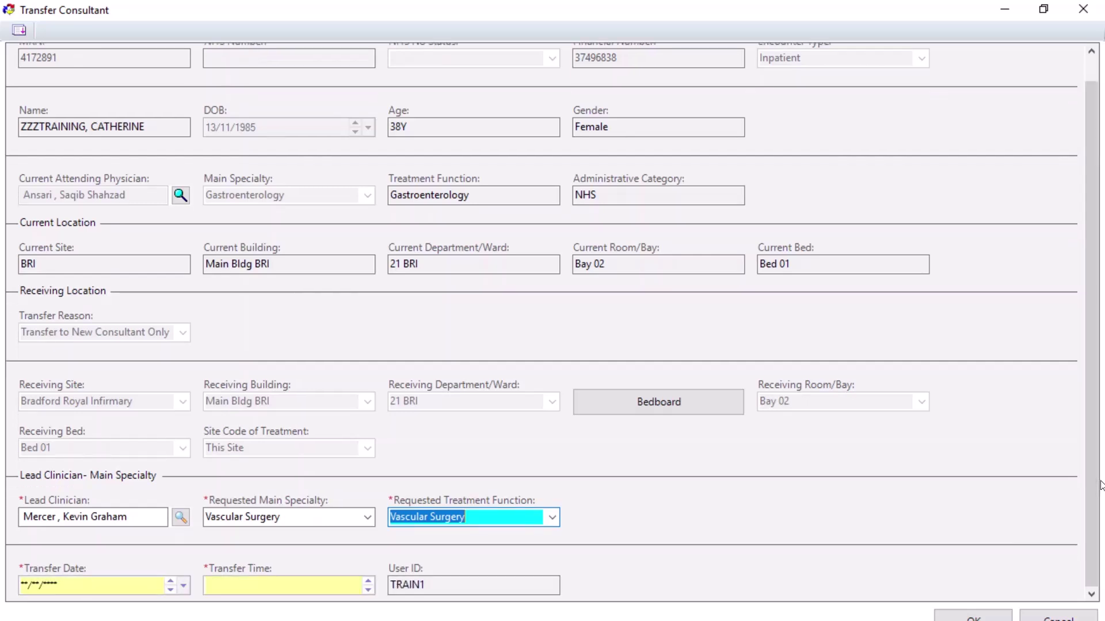
pyautogui.click(60, 585)
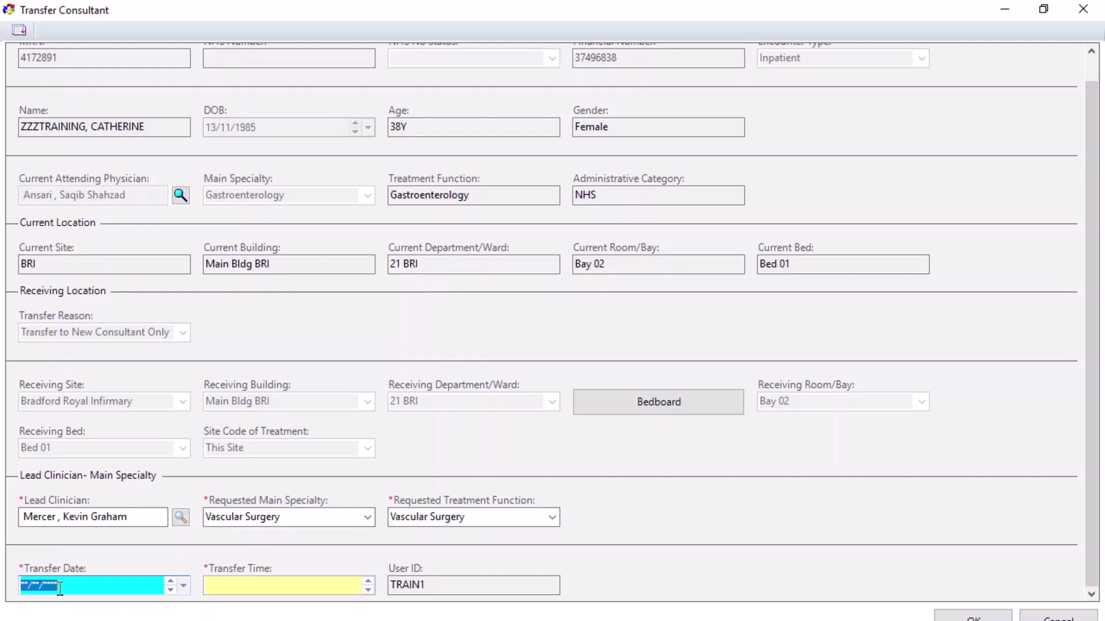
pyautogui.press('t')
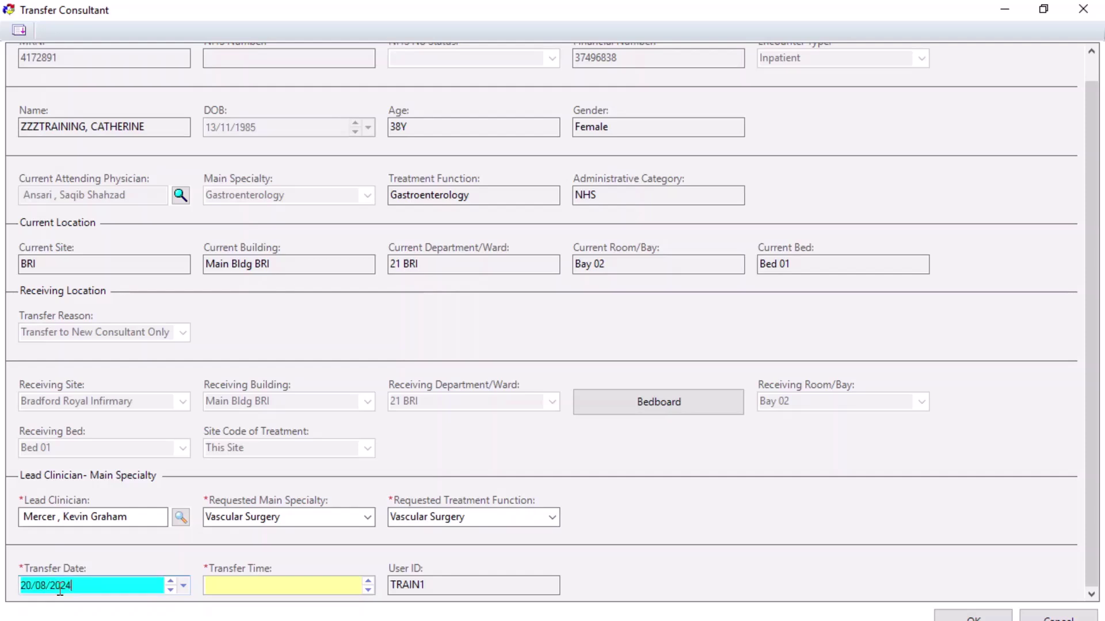
pyautogui.click(235, 587)
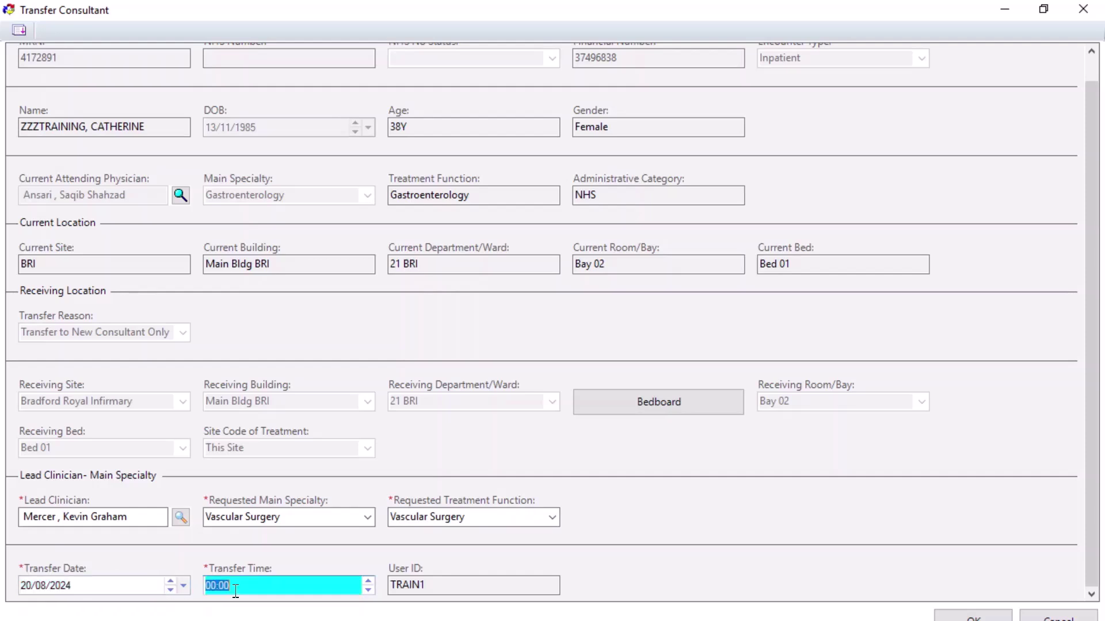
pyautogui.press('n')
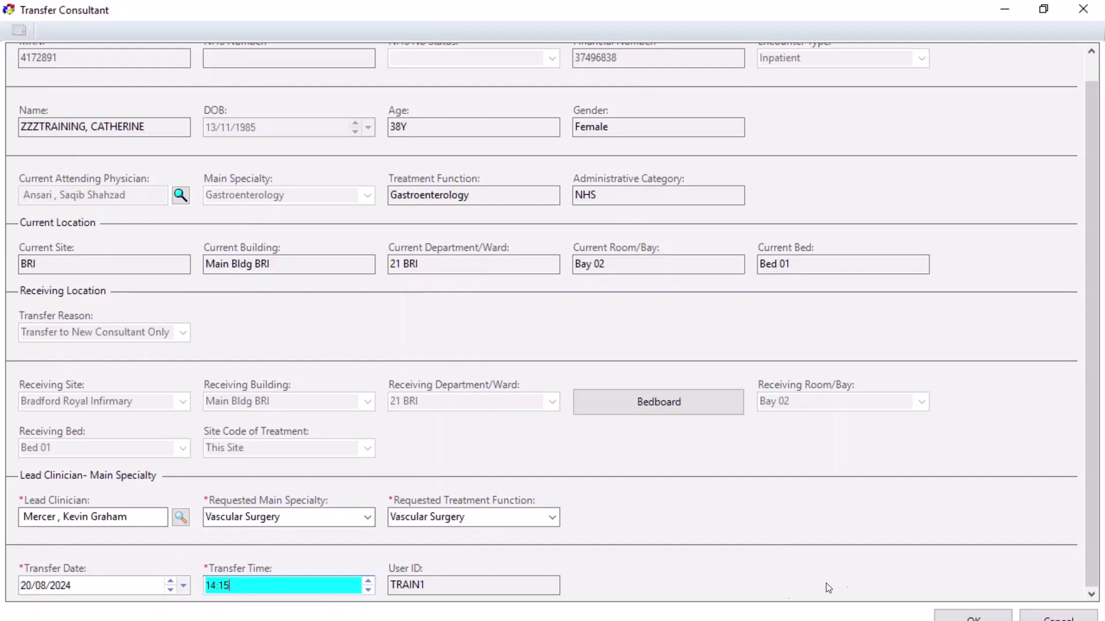
pyautogui.click(972, 617)
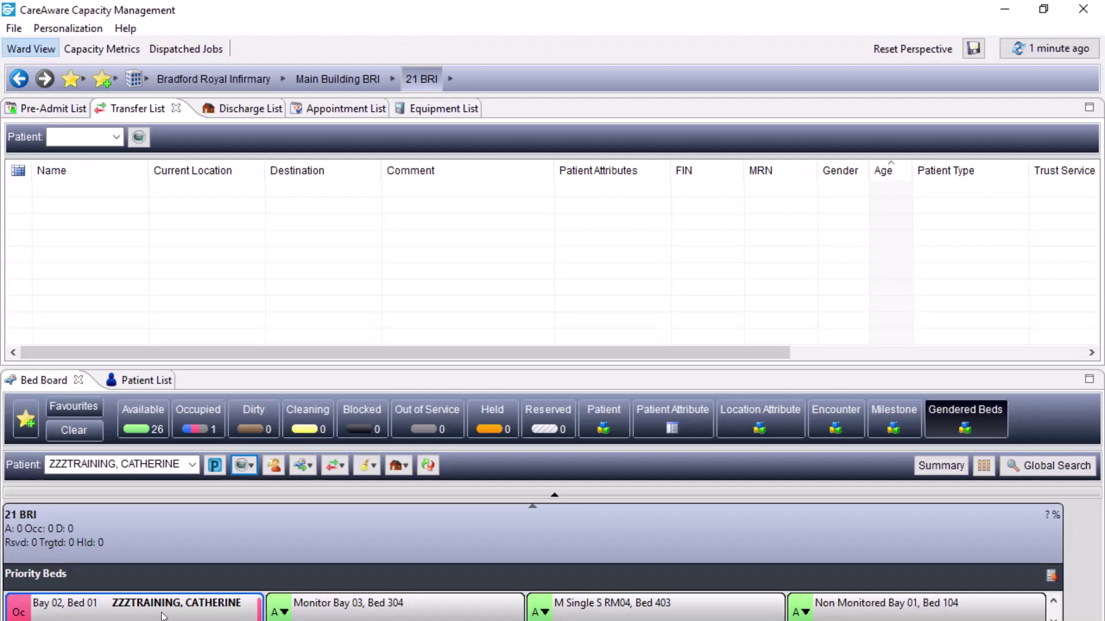
pyautogui.doubleClick(163, 616)
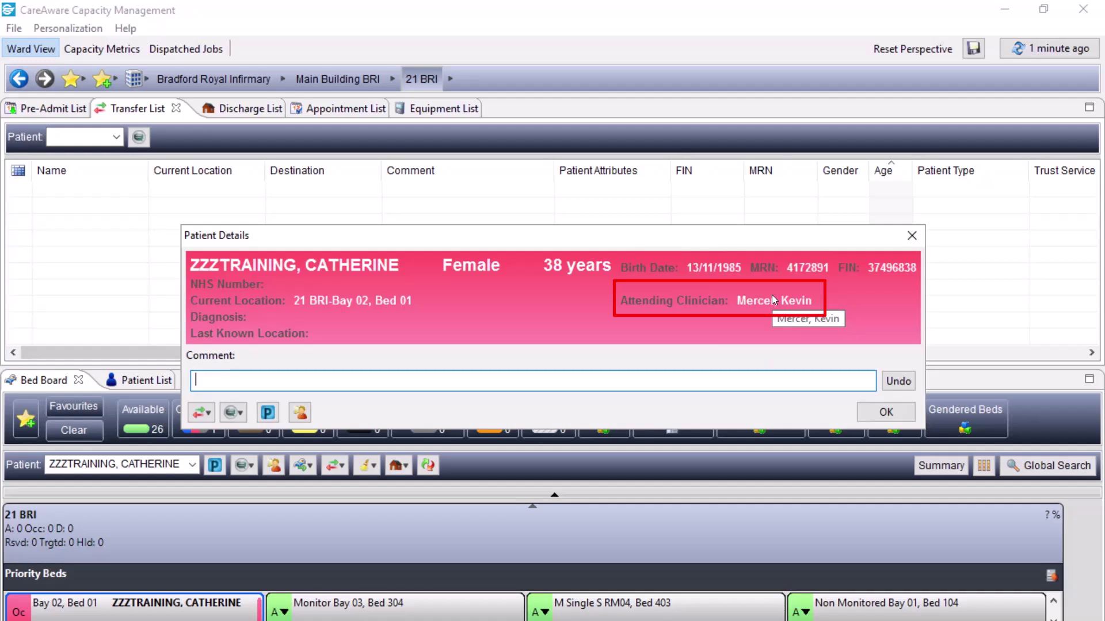
pyautogui.click(899, 416)
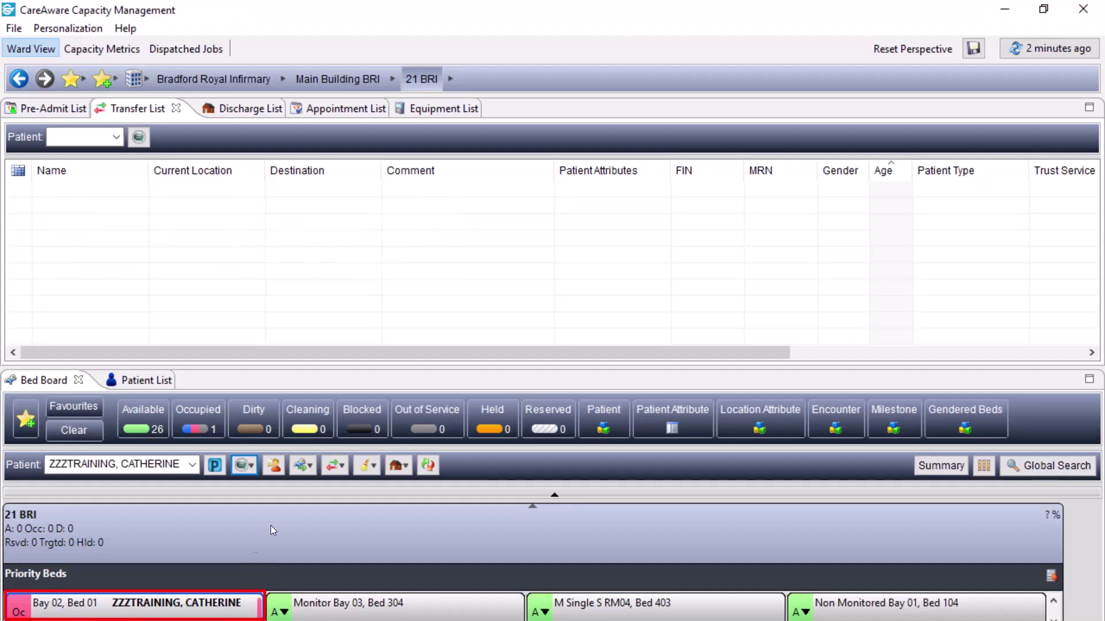
# Step: Request a transfer for the patient in Bay 02, Bed 01 with 1 porter and Chair as the mode of portering
pyautogui.click(339, 471)
pyautogui.click(370, 478)
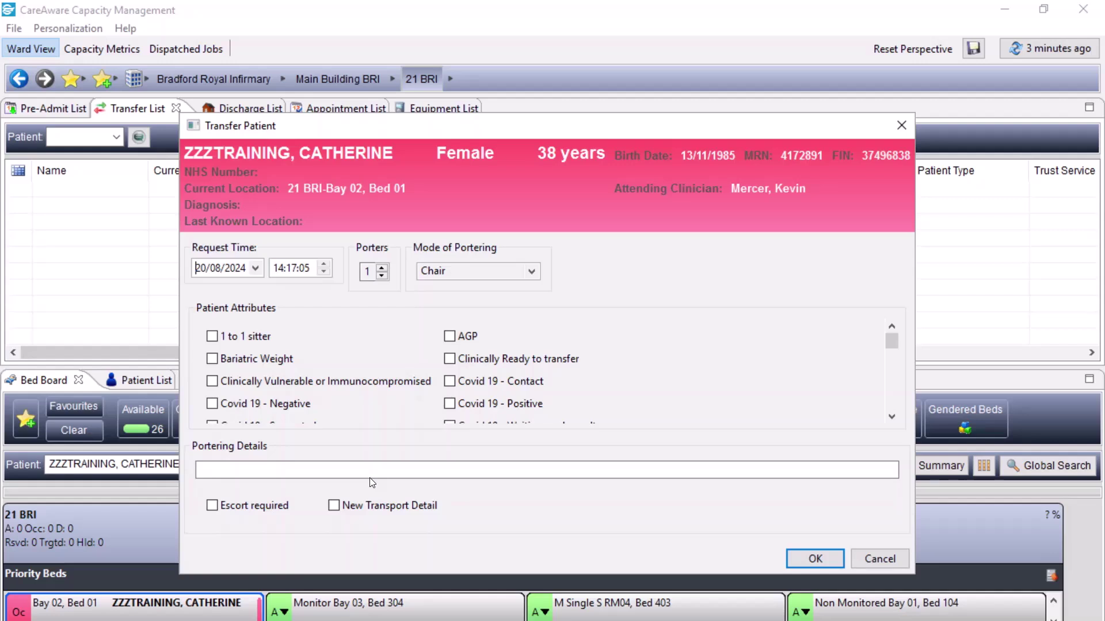
pyautogui.click(374, 271)
pyautogui.click(814, 558)
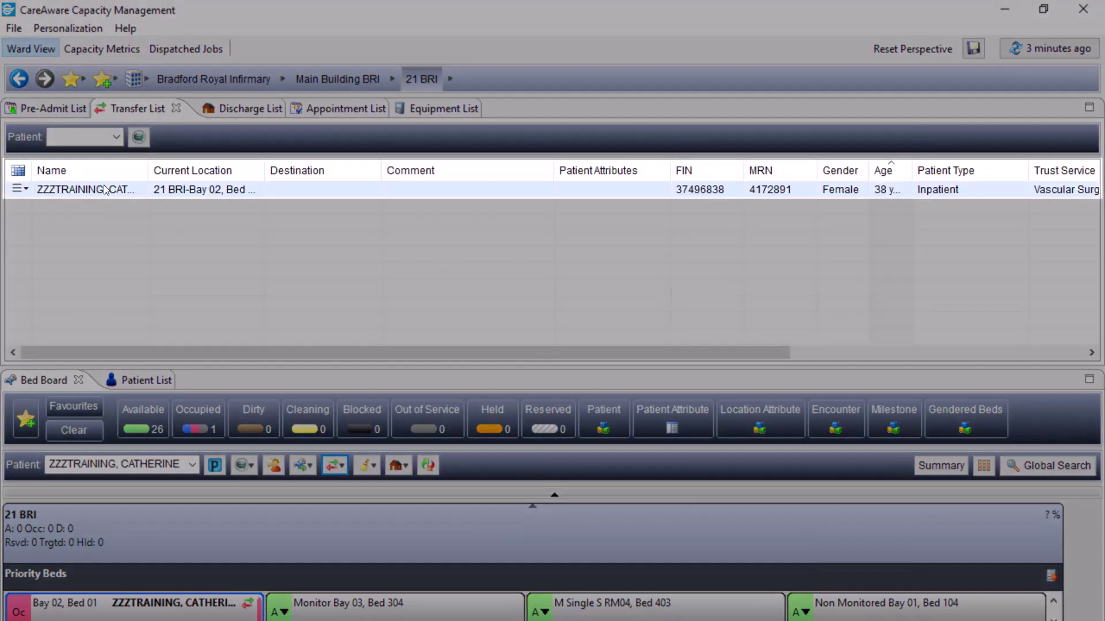
# Step: Switch the ward view from 21 BRI to Modular Theatres 1 - 2 BRI
pyautogui.click(104, 188)
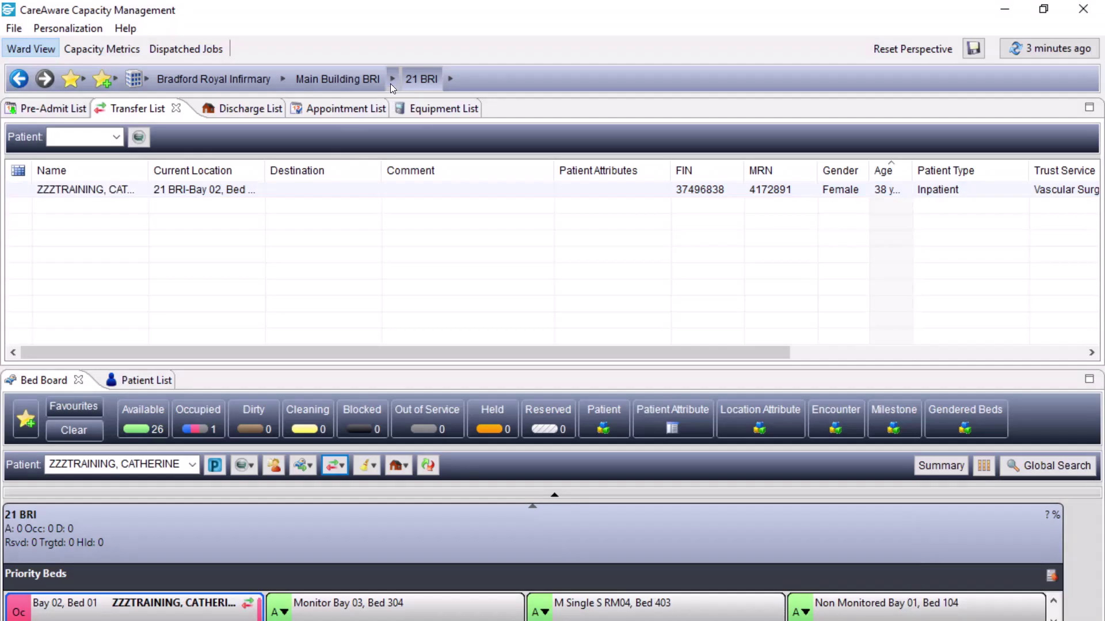
pyautogui.click(390, 81)
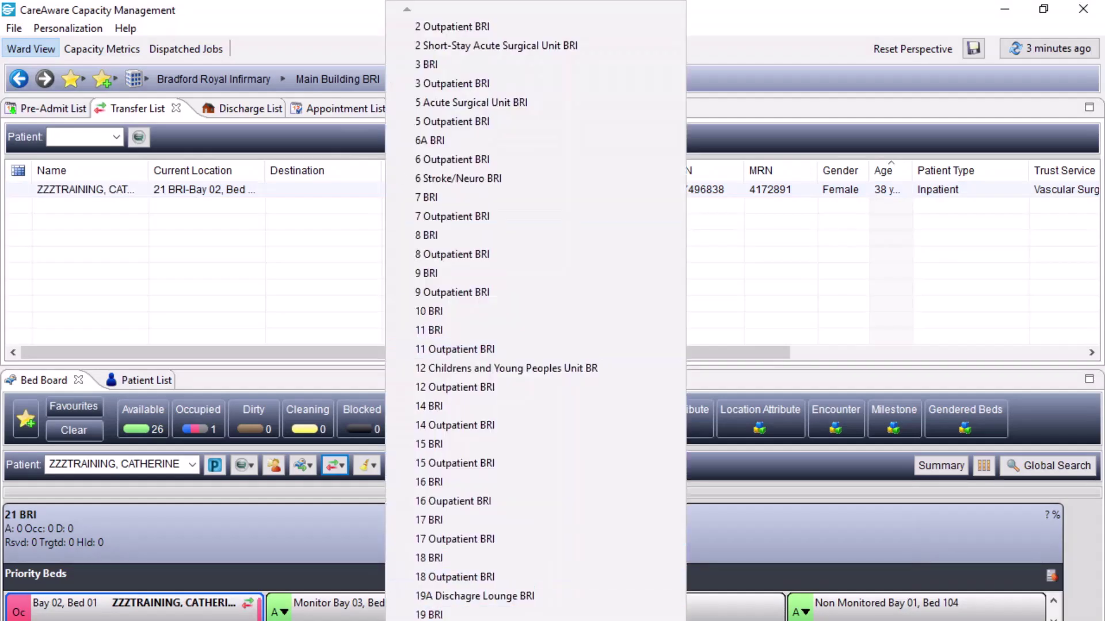
pyautogui.scroll(-7, 535, 311)
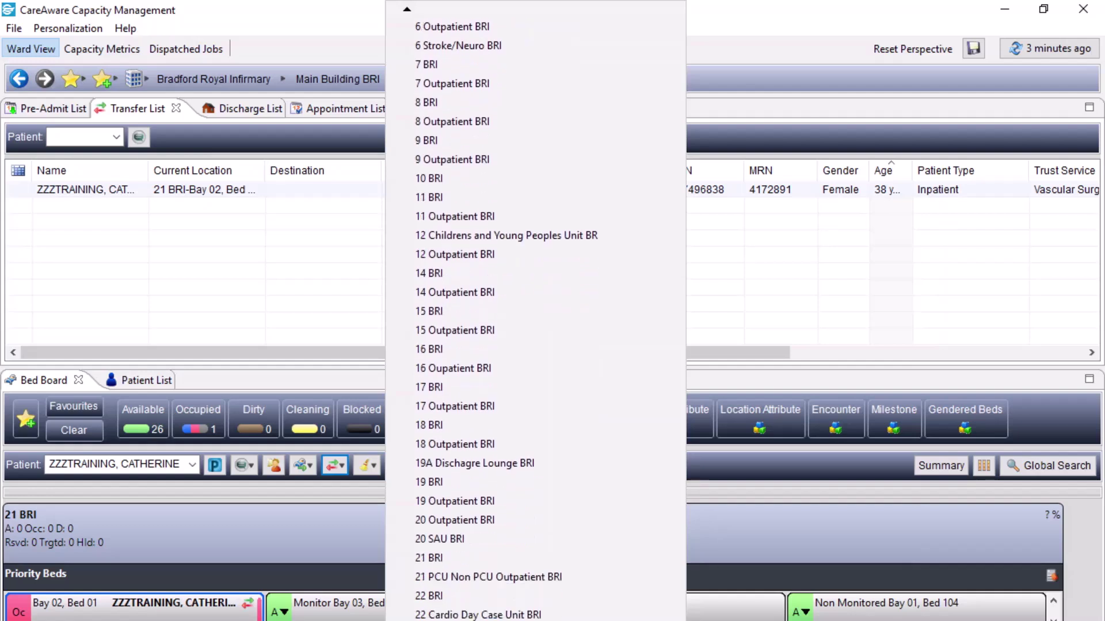
pyautogui.scroll(-12, 506, 320)
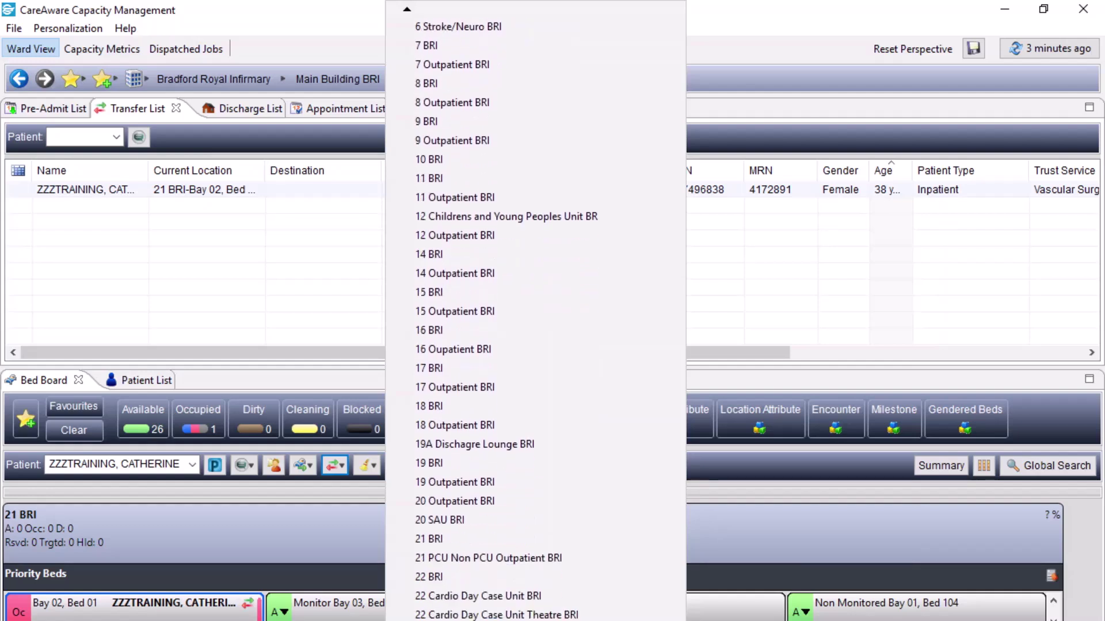
pyautogui.scroll(-19, 535, 311)
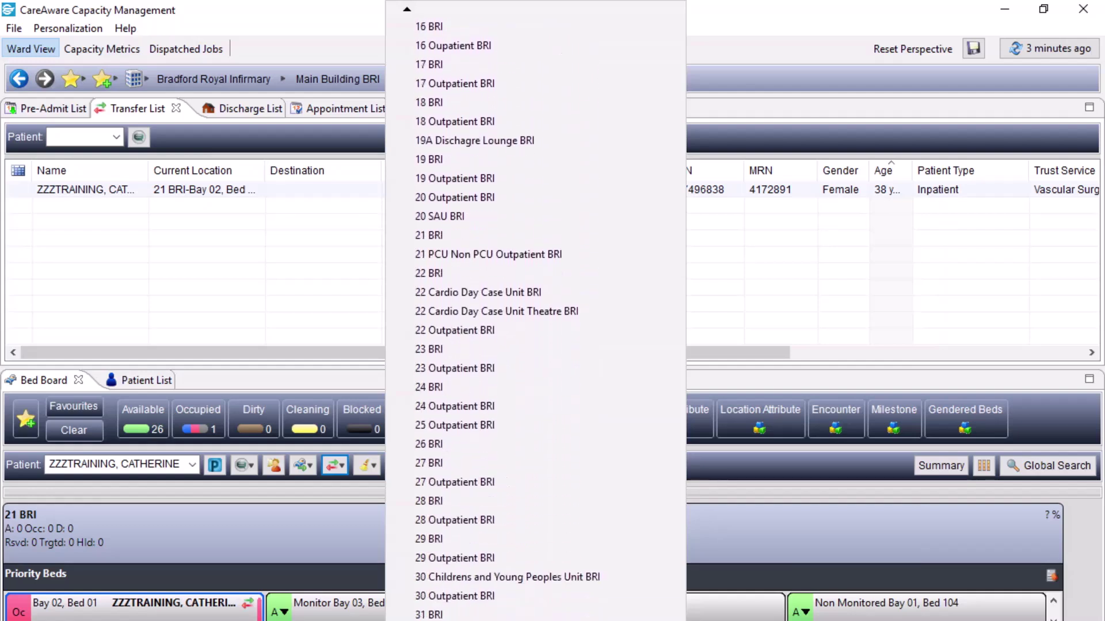
pyautogui.scroll(-18, 507, 319)
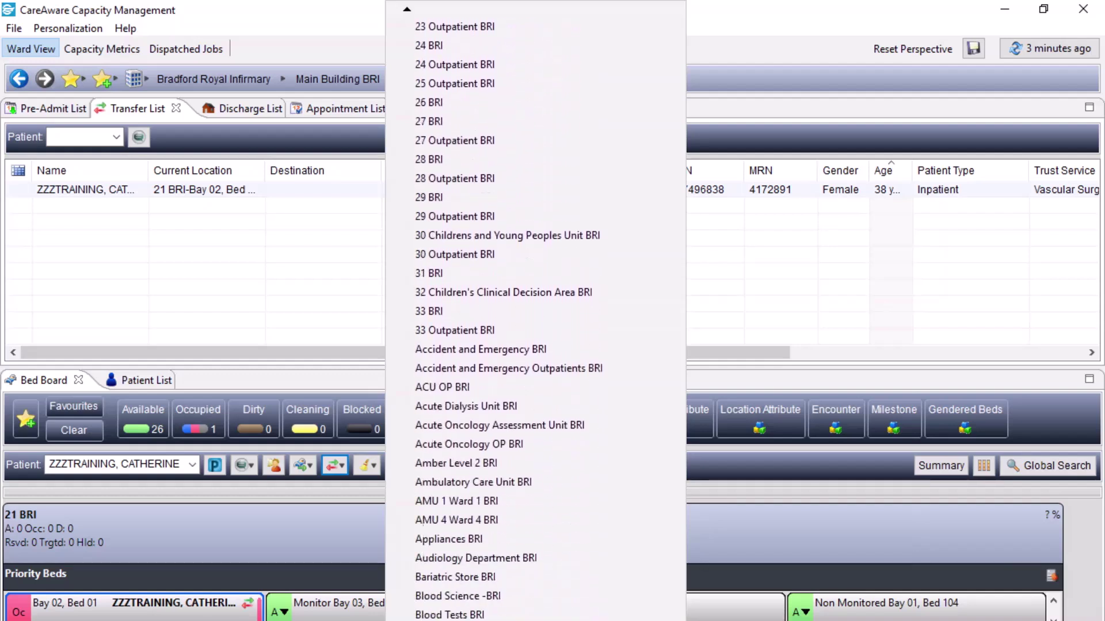
pyautogui.scroll(-4, 506, 320)
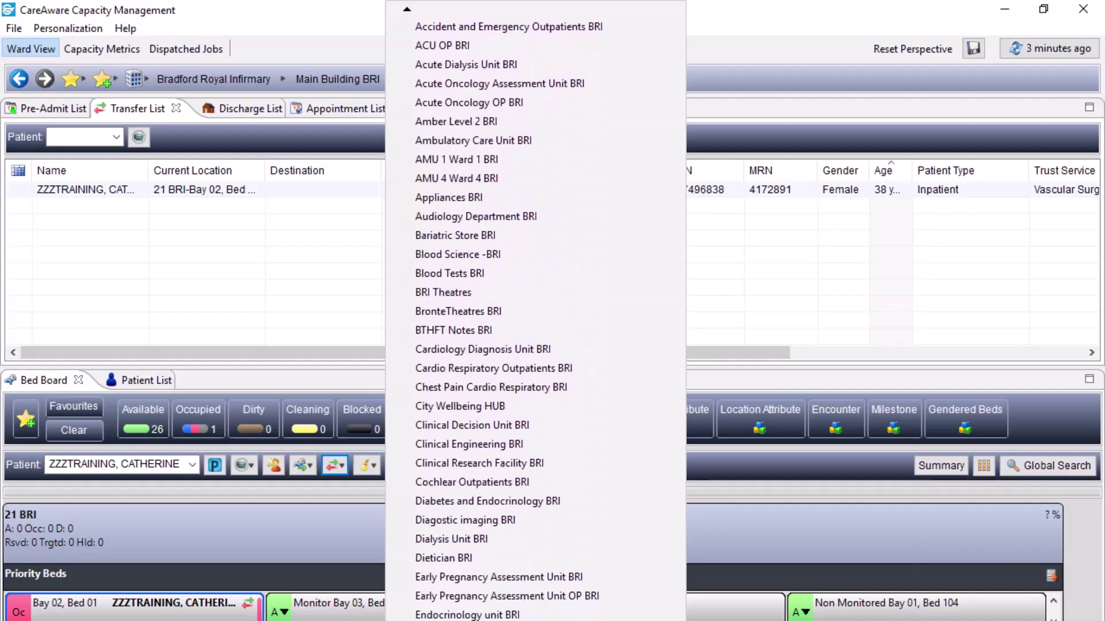
pyautogui.click(601, 578)
pyautogui.click(597, 615)
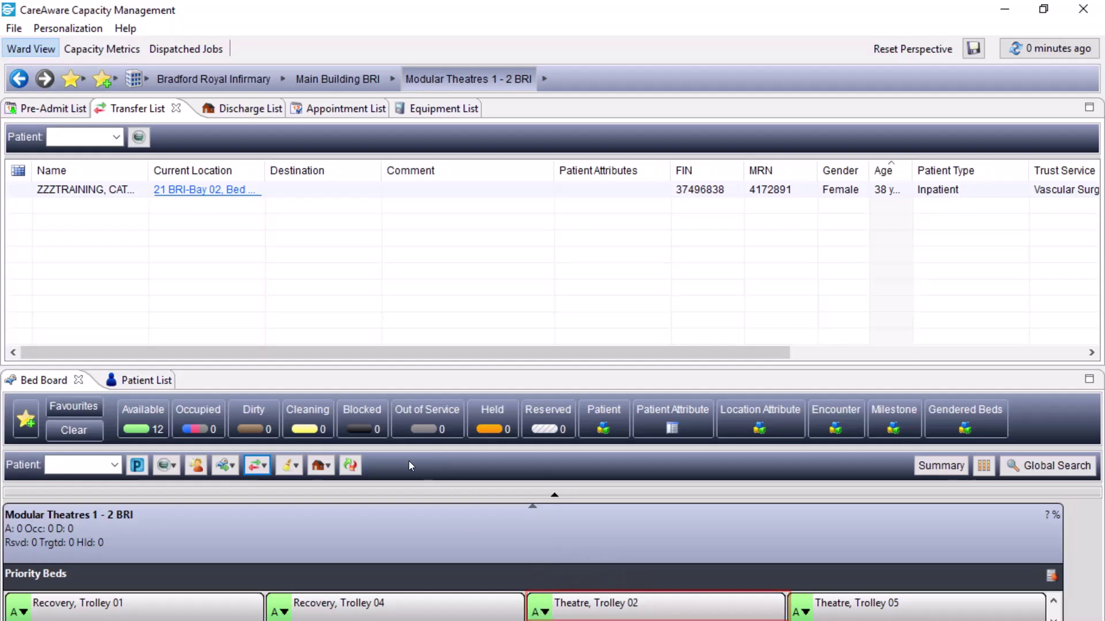
# Step: Assign the patient on the transfer list to Theatre, Trolley 02 and mark that the patient will return to the current location
pyautogui.click(86, 193)
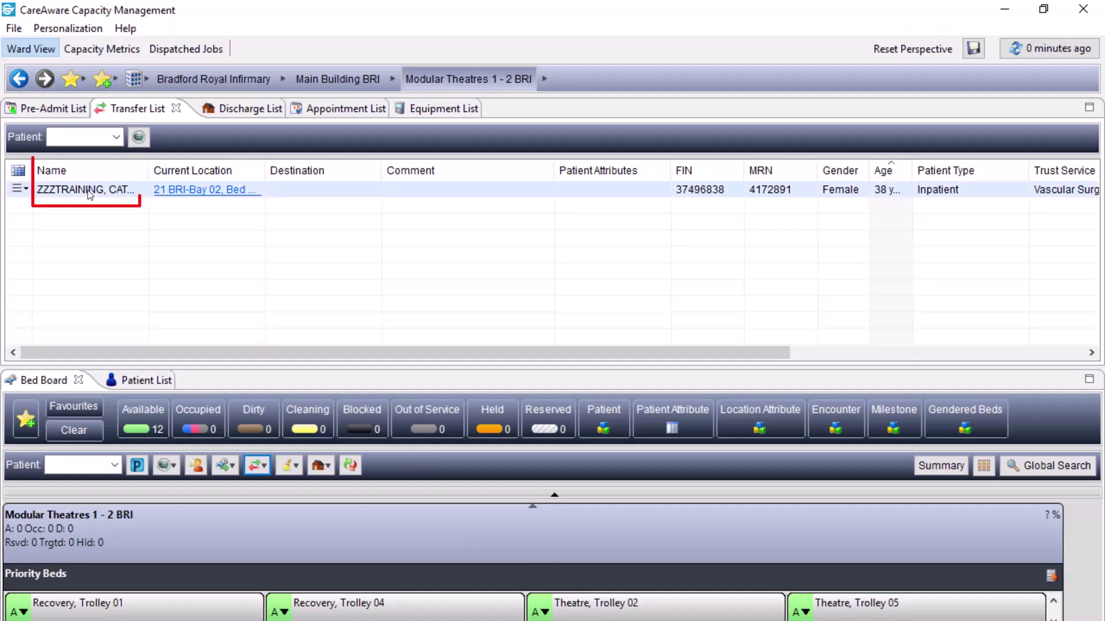
pyautogui.moveTo(89, 191); pyautogui.dragTo(598, 615)
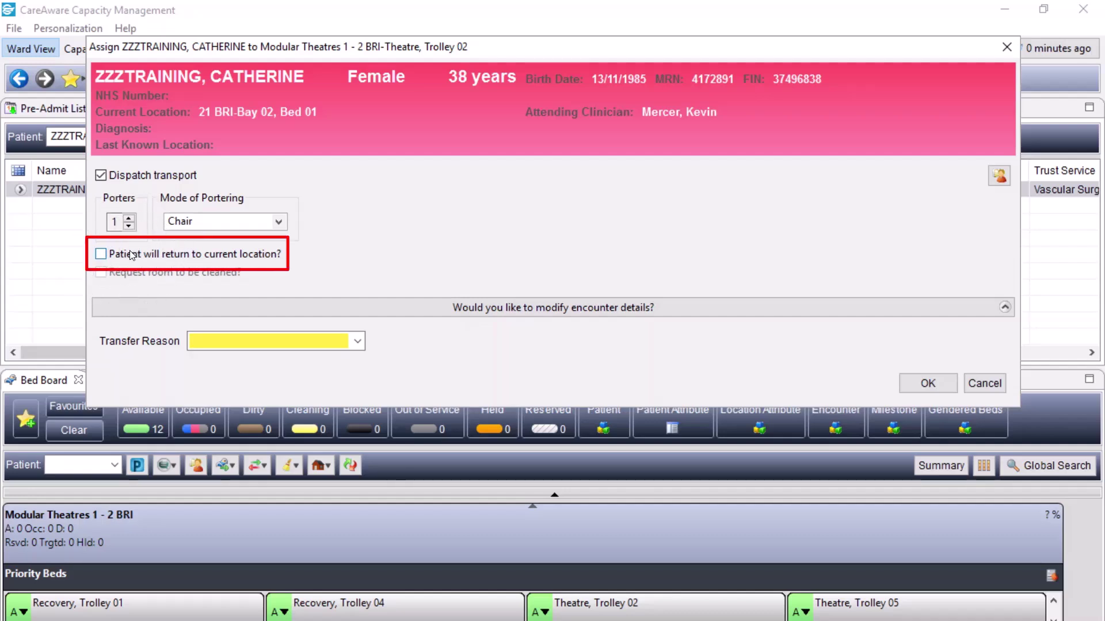
pyautogui.click(108, 256)
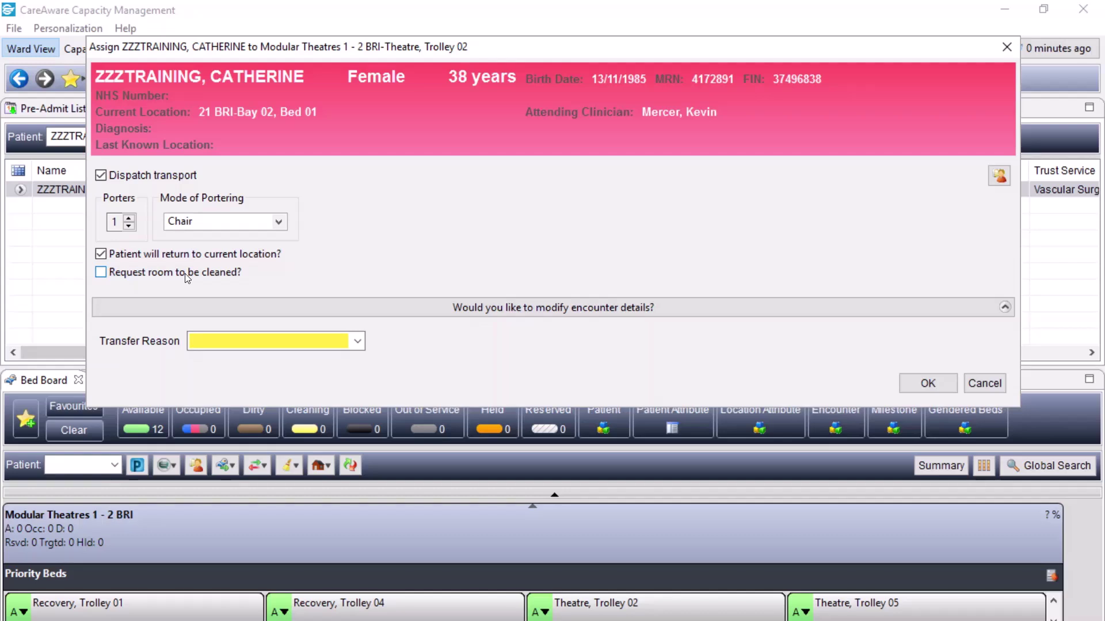
# Step: Choose a transfer reason and submit the assignment with a Routine portering request for 1 porter and Chair
pyautogui.click(362, 347)
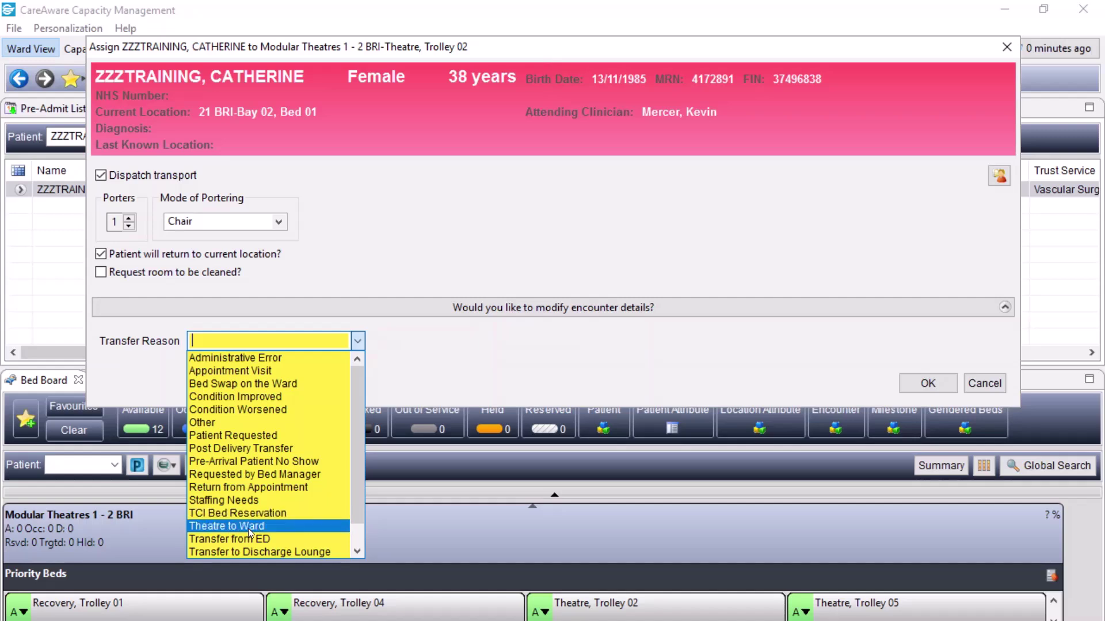
pyautogui.scroll(-1, 247, 527)
pyautogui.click(248, 547)
pyautogui.click(925, 385)
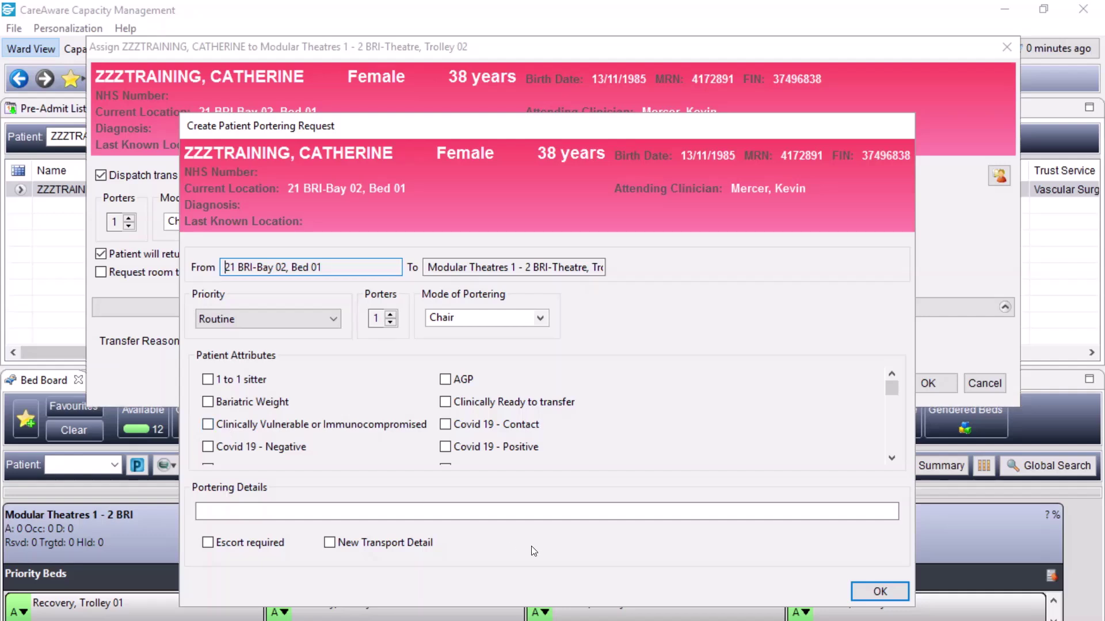
pyautogui.click(878, 592)
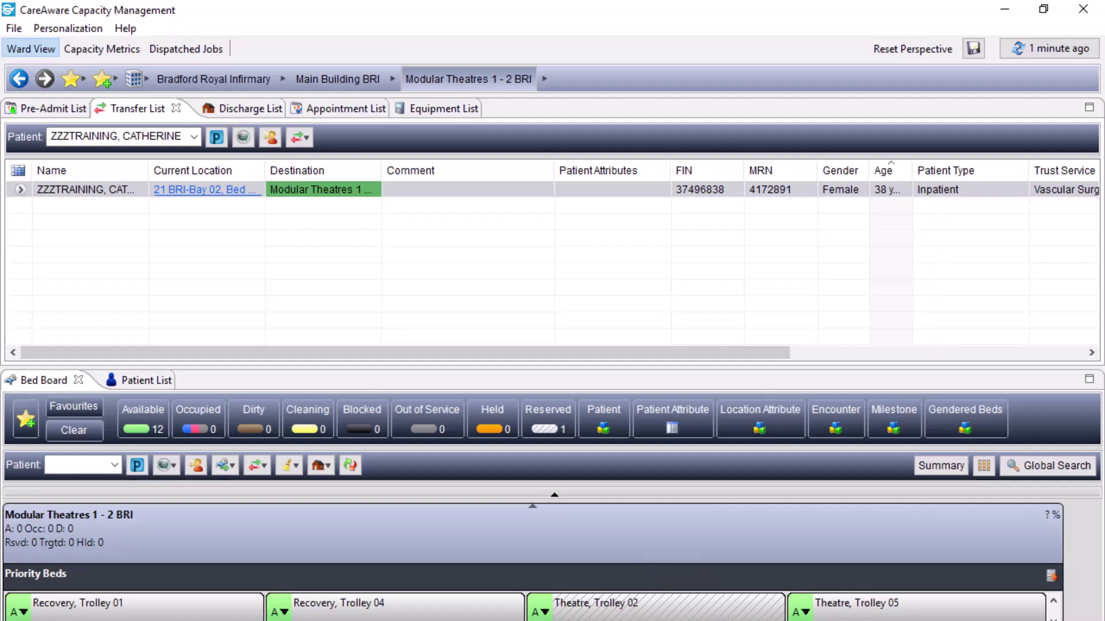
# Step: Complete the patient's transfer to Modular Theatres 1 - 2 BRI
pyautogui.rightClick(22, 188)
pyautogui.moveTo(82, 264)
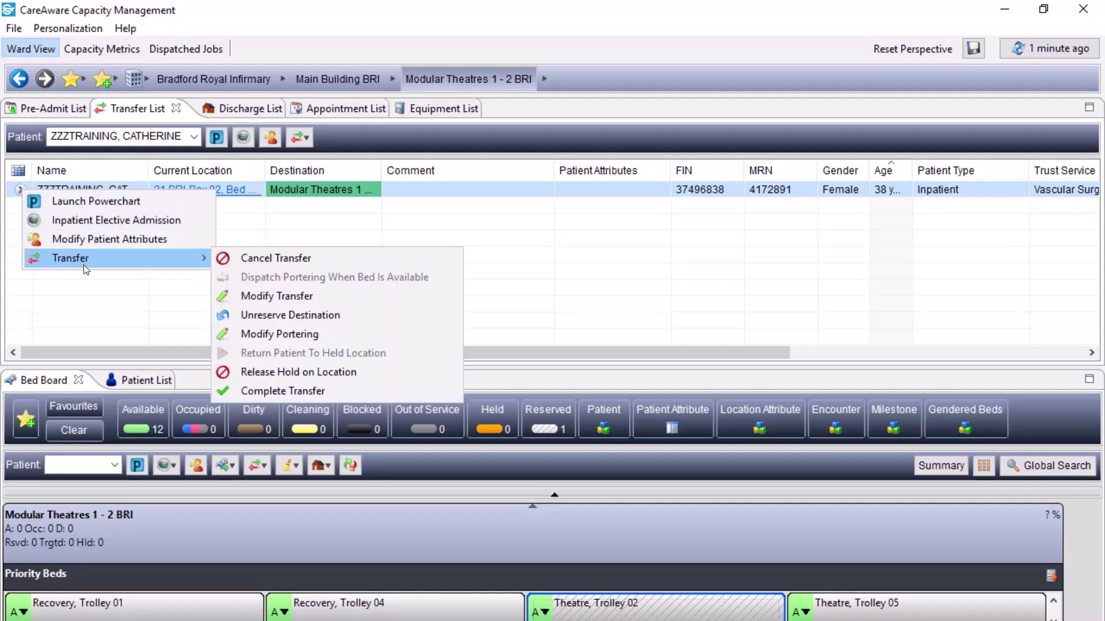
pyautogui.click(277, 392)
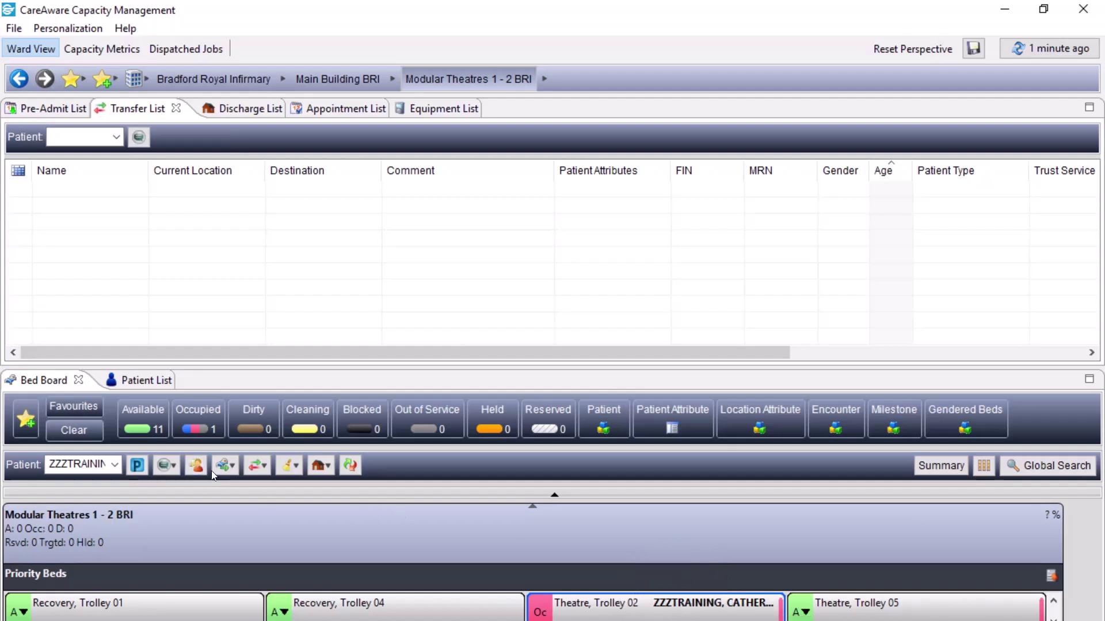
# Step: Request the patient's return to the held location, dated 20/08/2024 at 14:19:41, with 1 porter and Chair
pyautogui.click(259, 465)
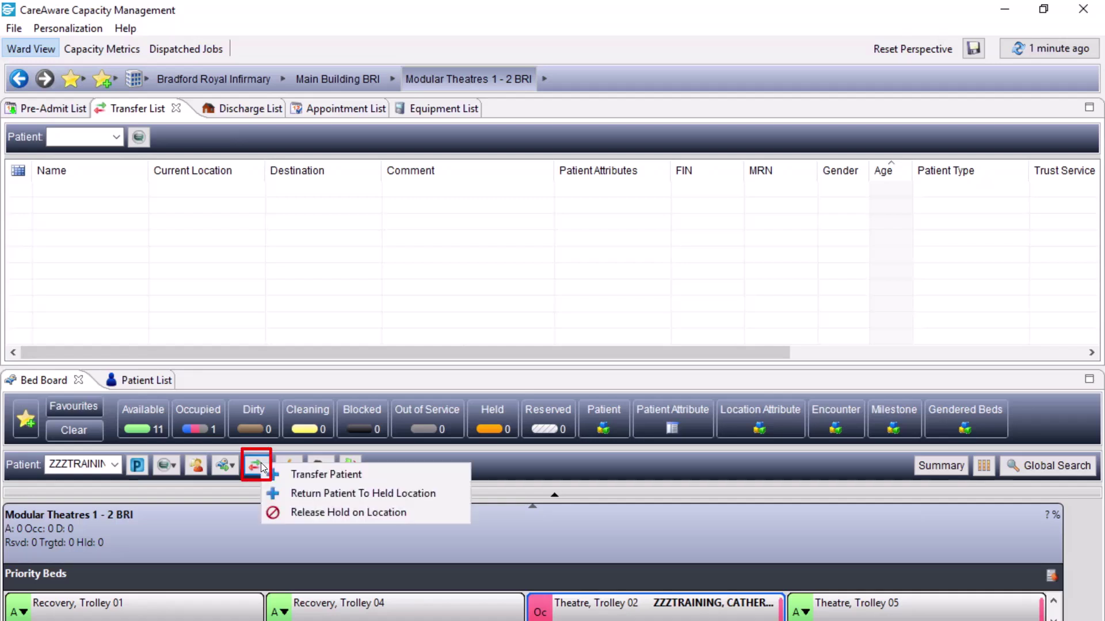
pyautogui.click(324, 495)
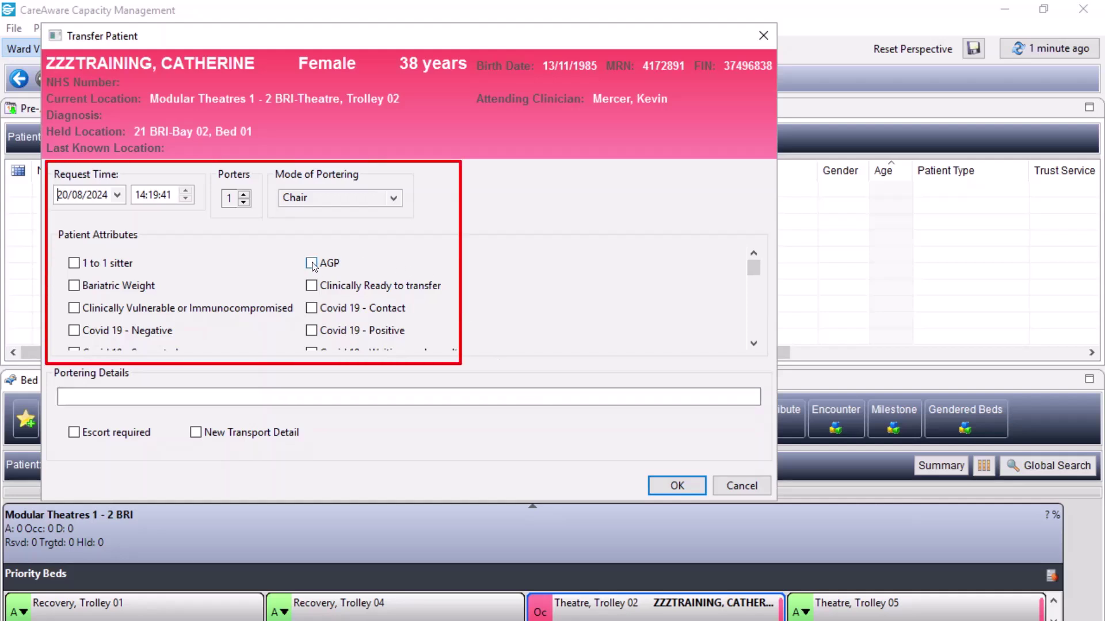
pyautogui.click(662, 486)
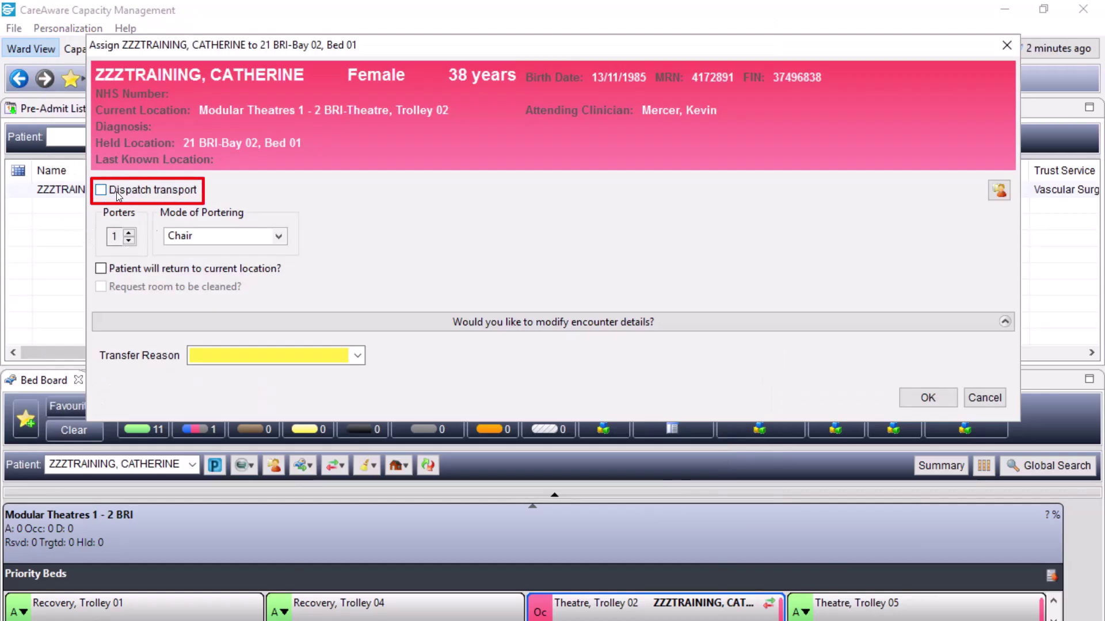
# Step: Assign the patient to 21 BRI Bay 02, Bed 01 with transport dispatched, reason Theatre to Ward and a Routine portering request
pyautogui.click(117, 192)
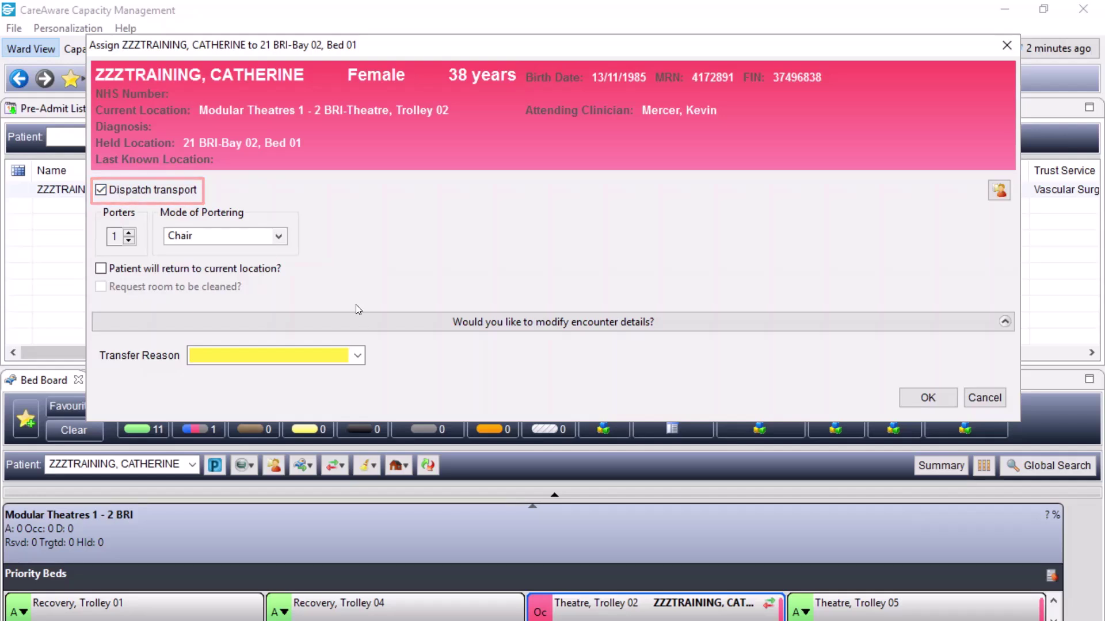
pyautogui.click(358, 360)
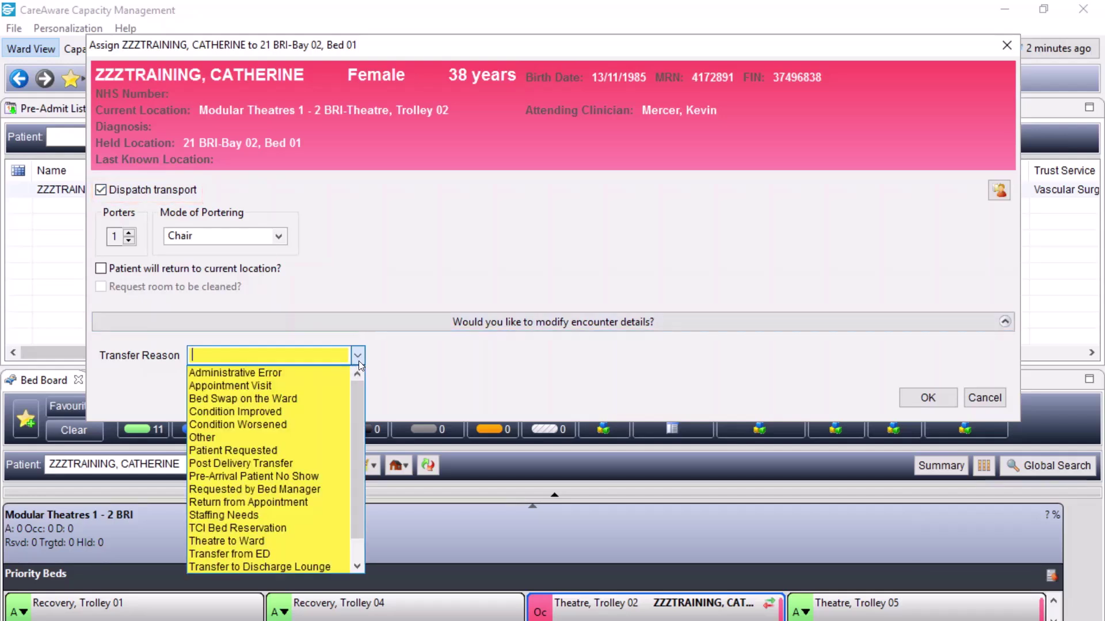
pyautogui.click(251, 541)
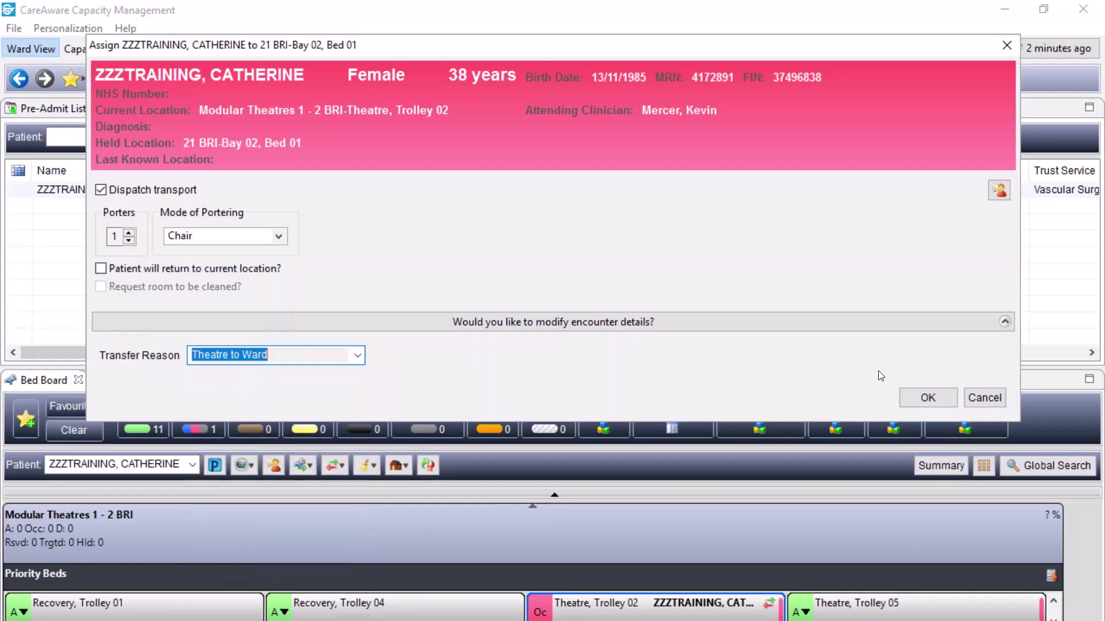
pyautogui.click(915, 399)
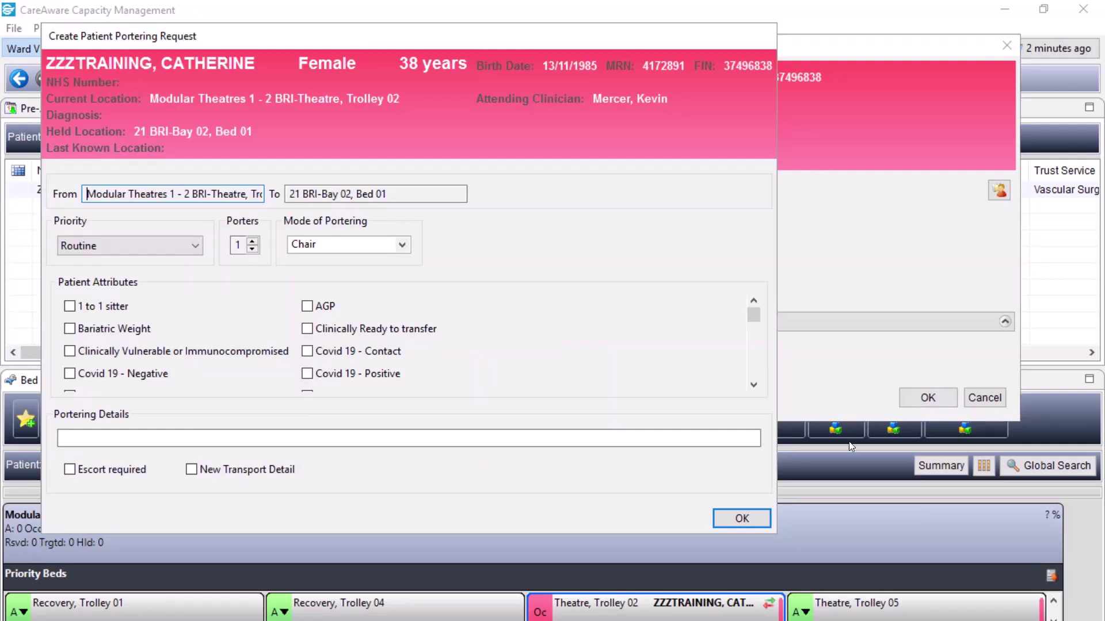
pyautogui.click(742, 520)
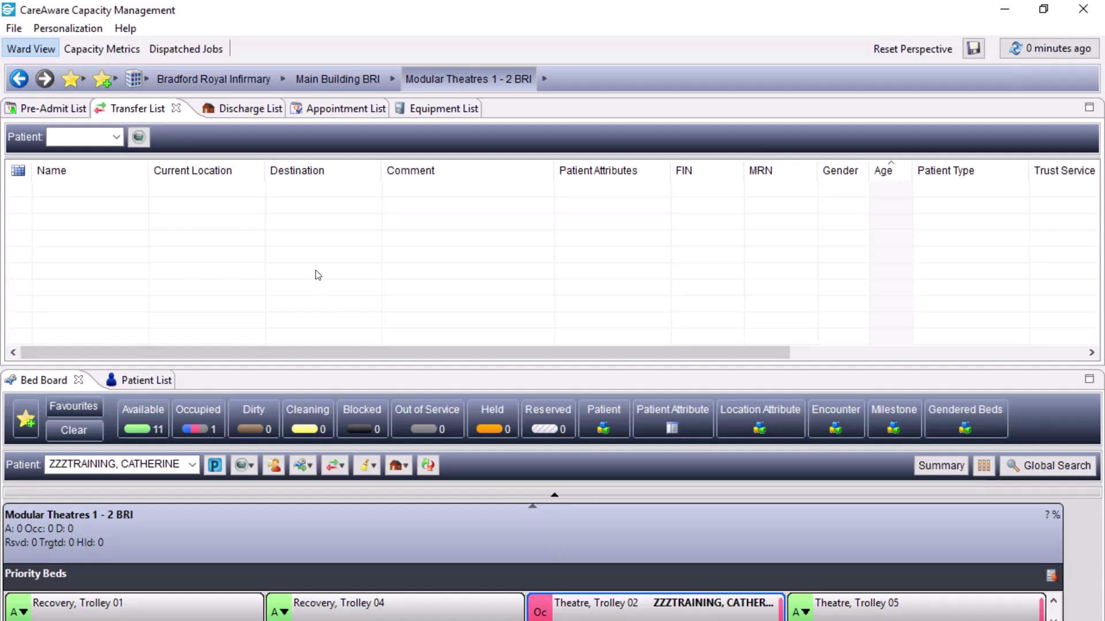
# Step: View ward 21 BRI and check the held bed Bay 02, Bed 01
pyautogui.click(400, 81)
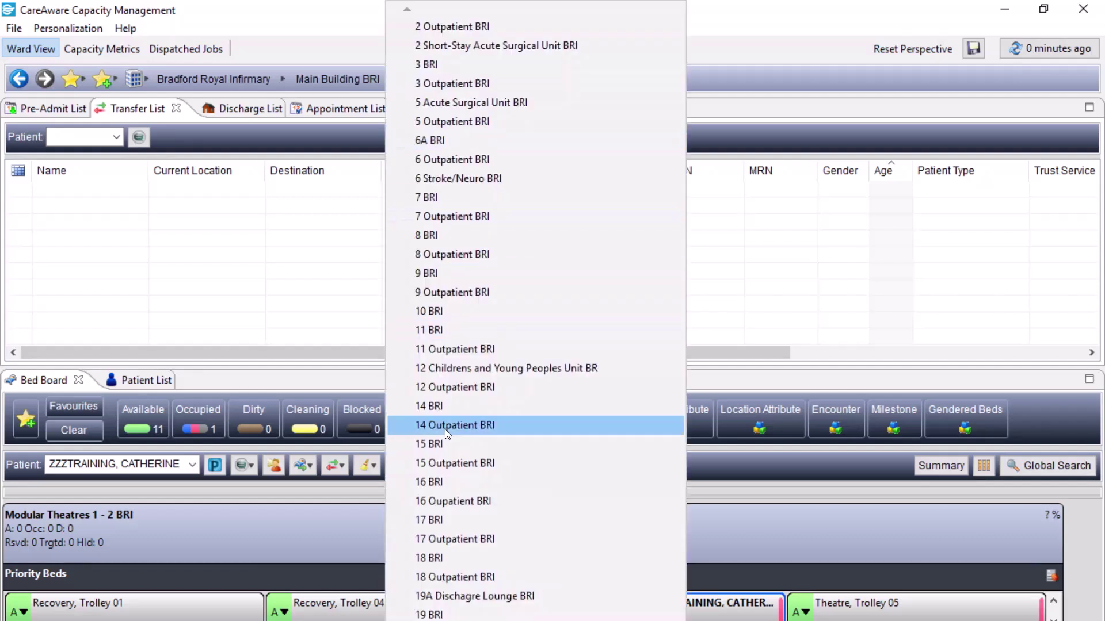
pyautogui.scroll(-4, 535, 311)
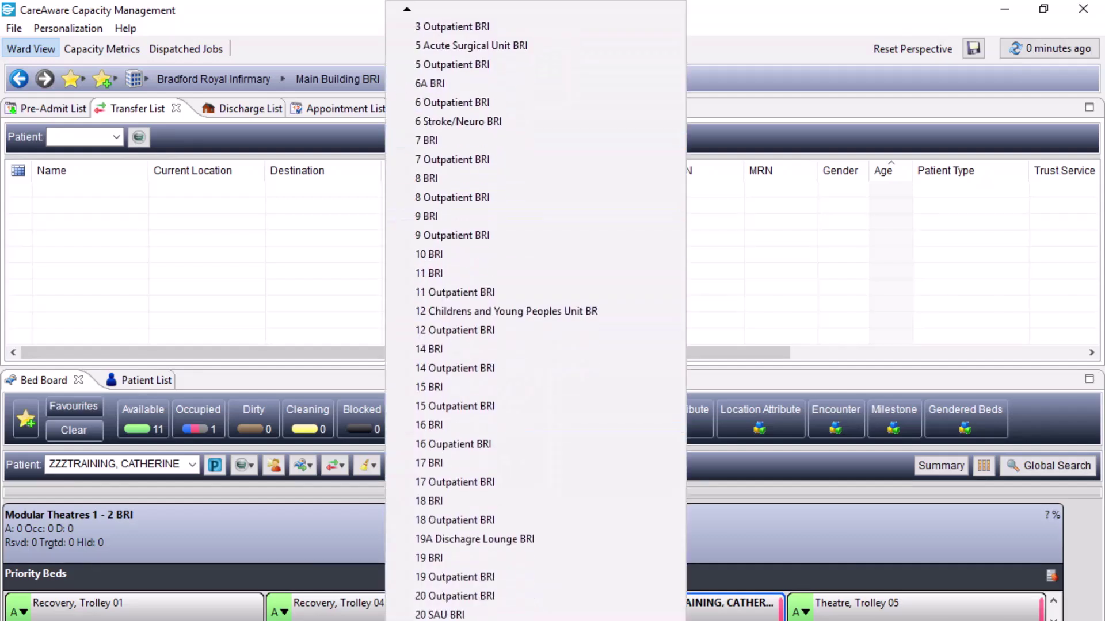
pyautogui.click(437, 614)
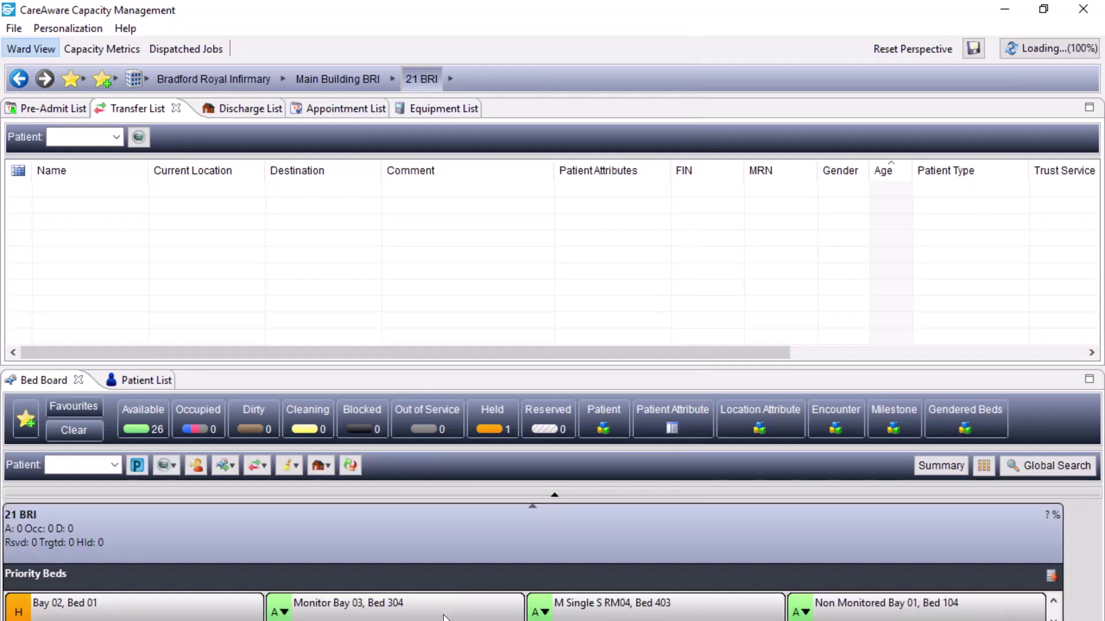
pyautogui.click(143, 609)
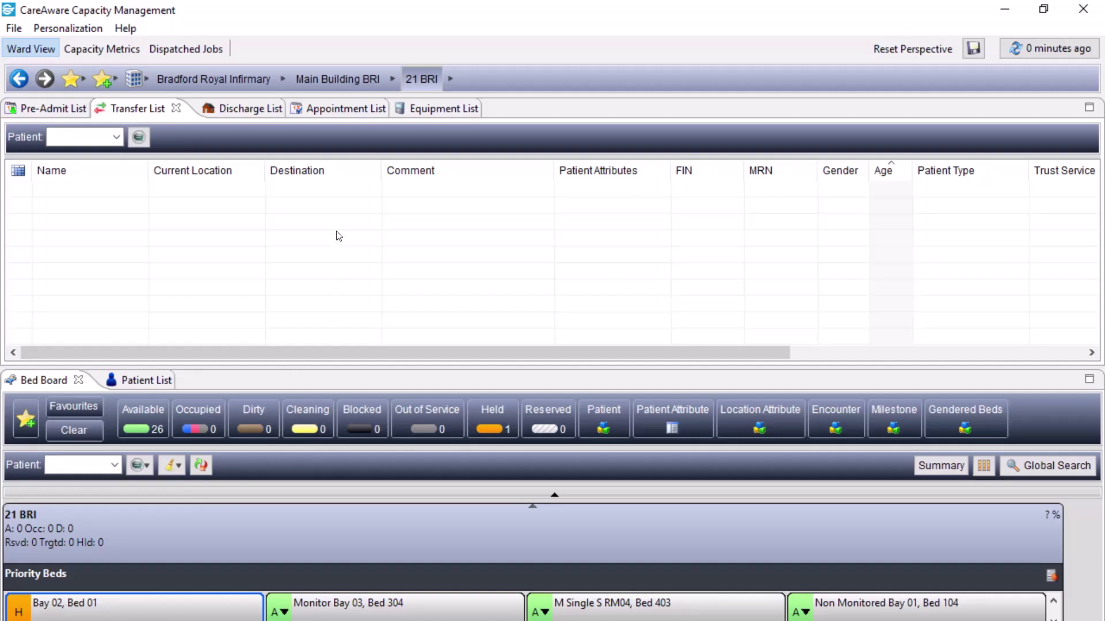
# Step: Go back to Modular Theatres 1 - 2 BRI and release the hold on the location for the patient in Theatre, Trolley 02
pyautogui.click(392, 78)
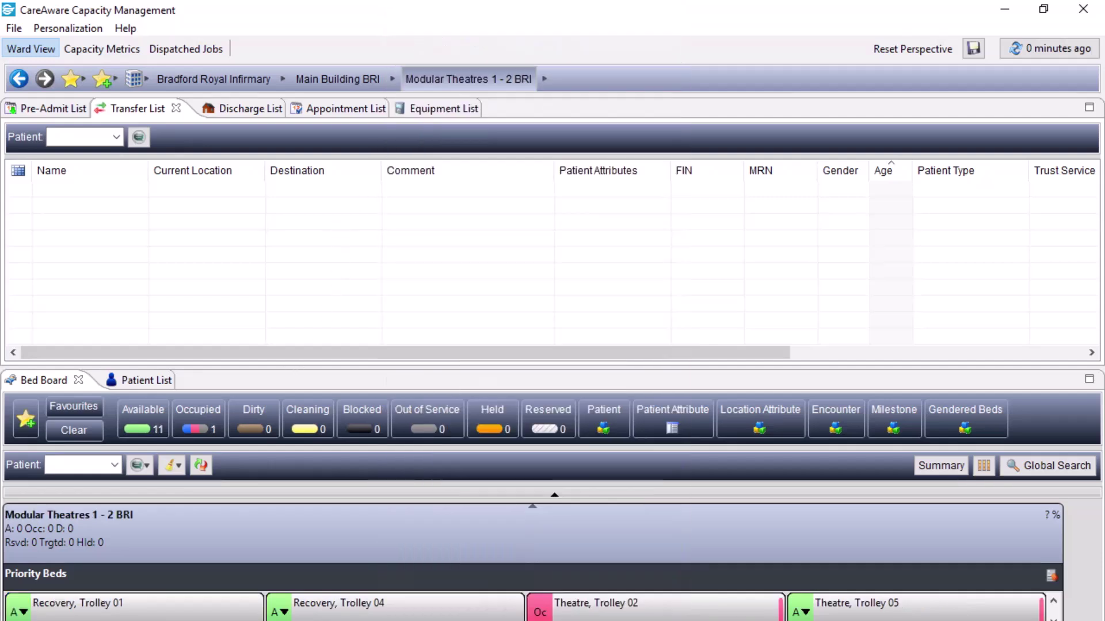
pyautogui.click(652, 614)
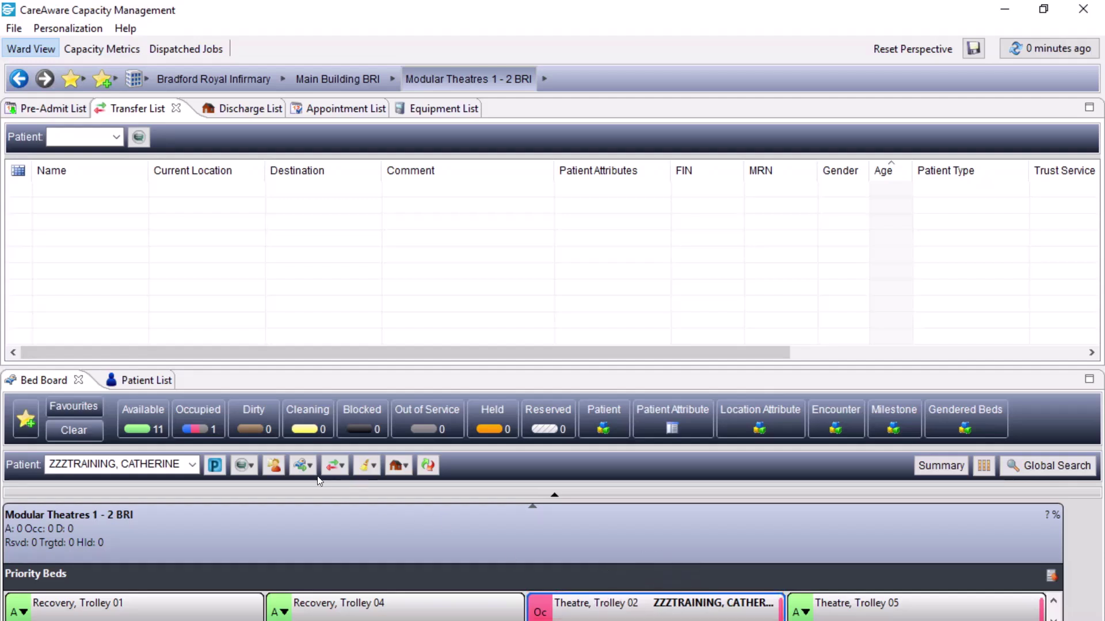
pyautogui.click(340, 470)
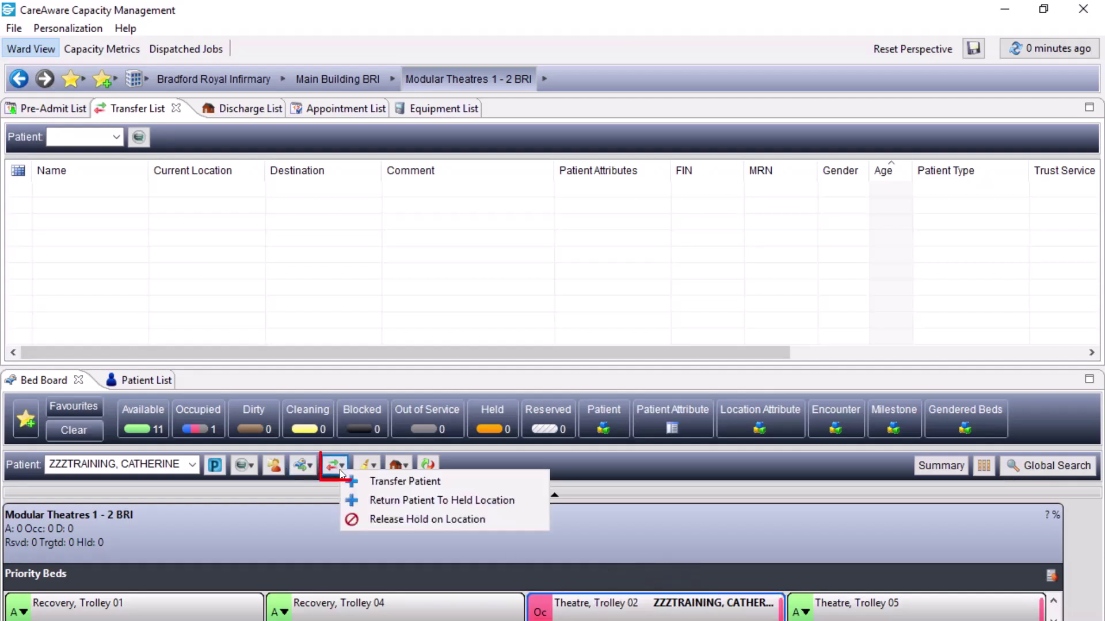
pyautogui.click(392, 523)
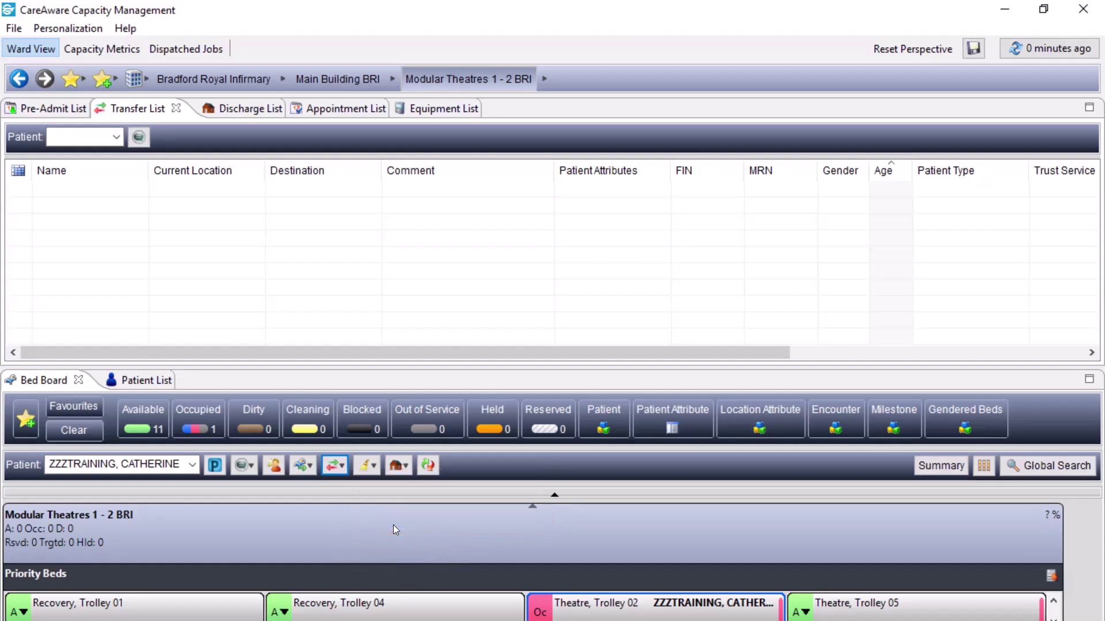
# Step: Start a new transfer for the patient in Theatre, Trolley 02 on Modular Theatres 1 - 2 BRI
pyautogui.click(668, 609)
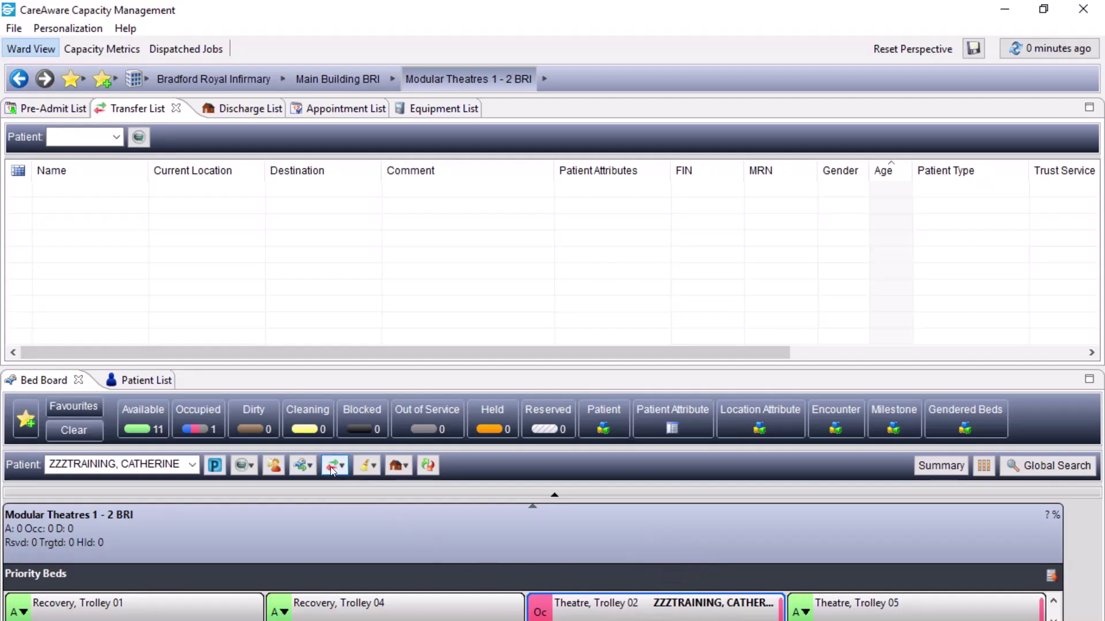
pyautogui.click(346, 465)
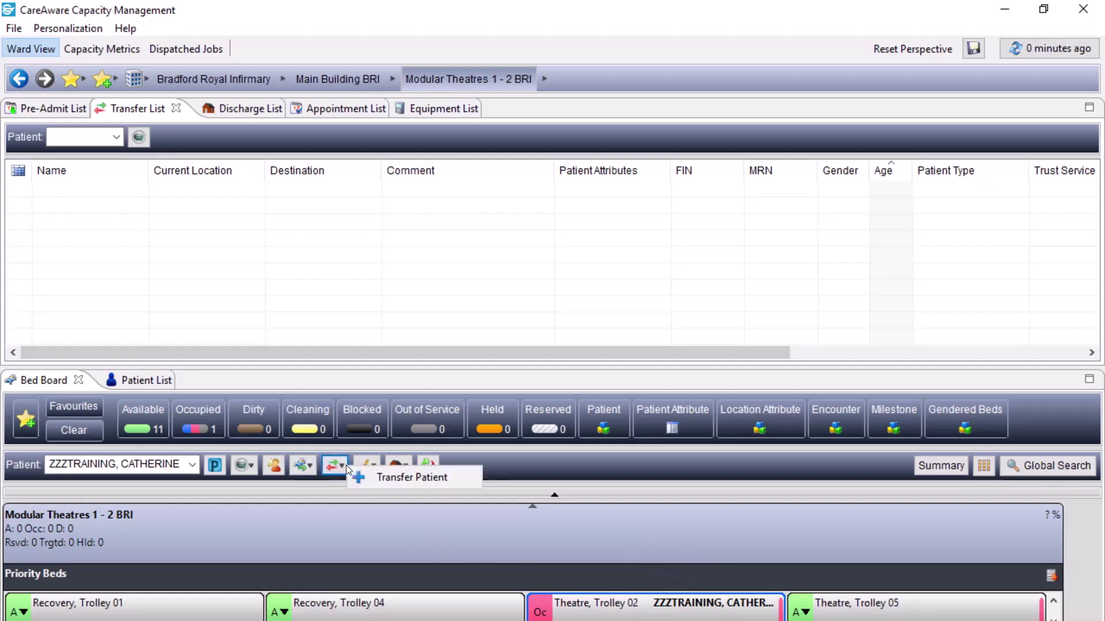
pyautogui.click(406, 477)
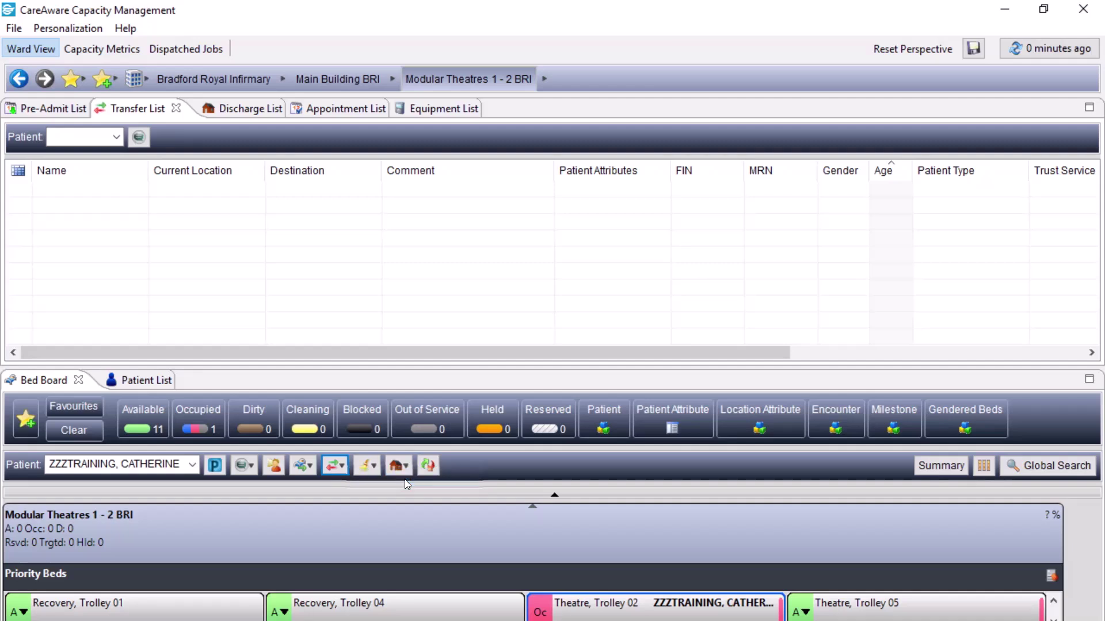
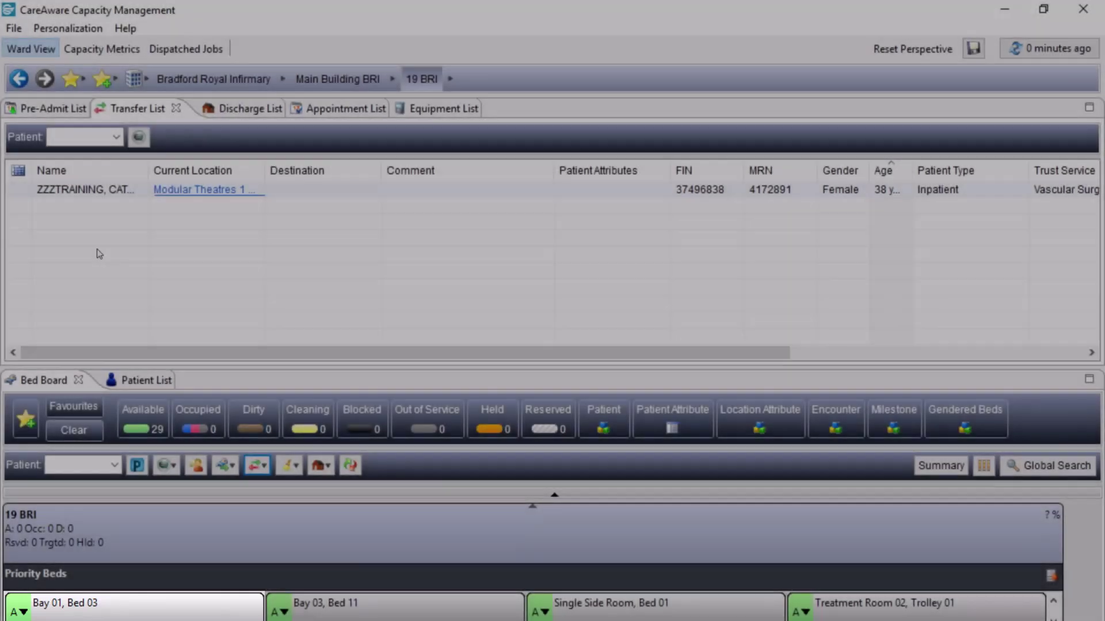
# Step: Assign the patient to 19 BRI Bay 01, Bed 03 with transport dispatched, reason Condition Worsened and a Routine portering request with 1 porter and Chair
pyautogui.click(91, 193)
pyautogui.moveTo(88, 194); pyautogui.dragTo(96, 616)
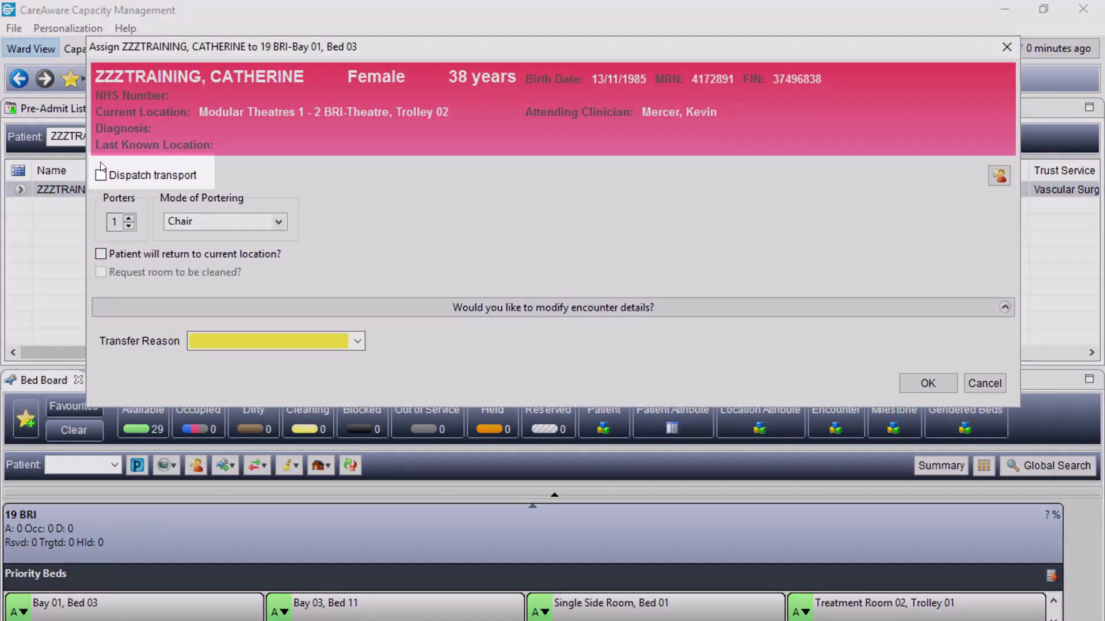
pyautogui.click(101, 175)
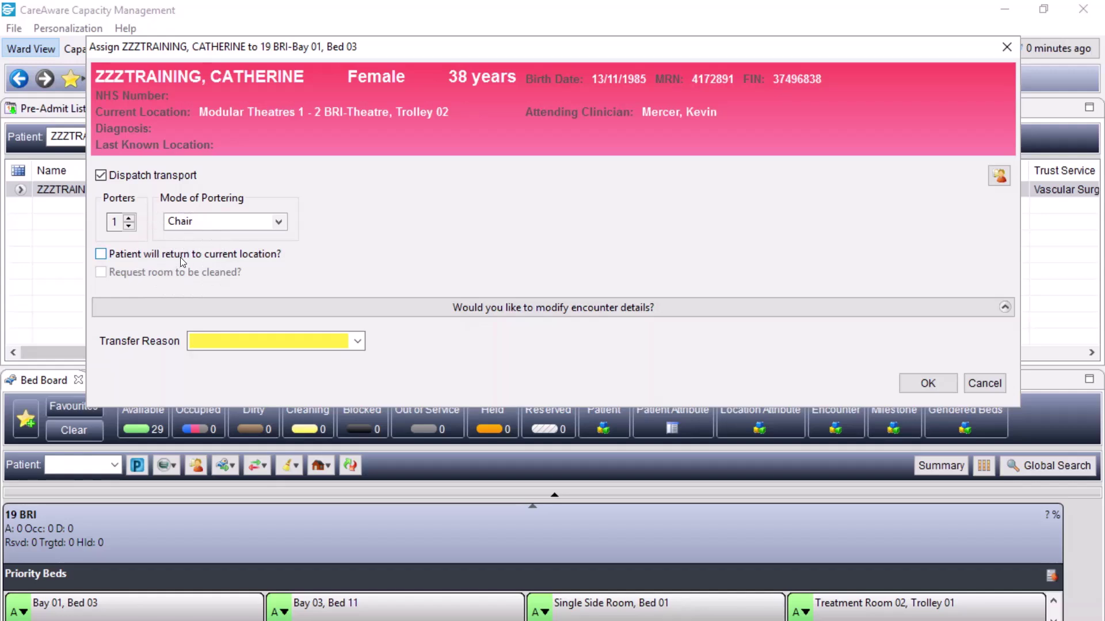
pyautogui.click(358, 340)
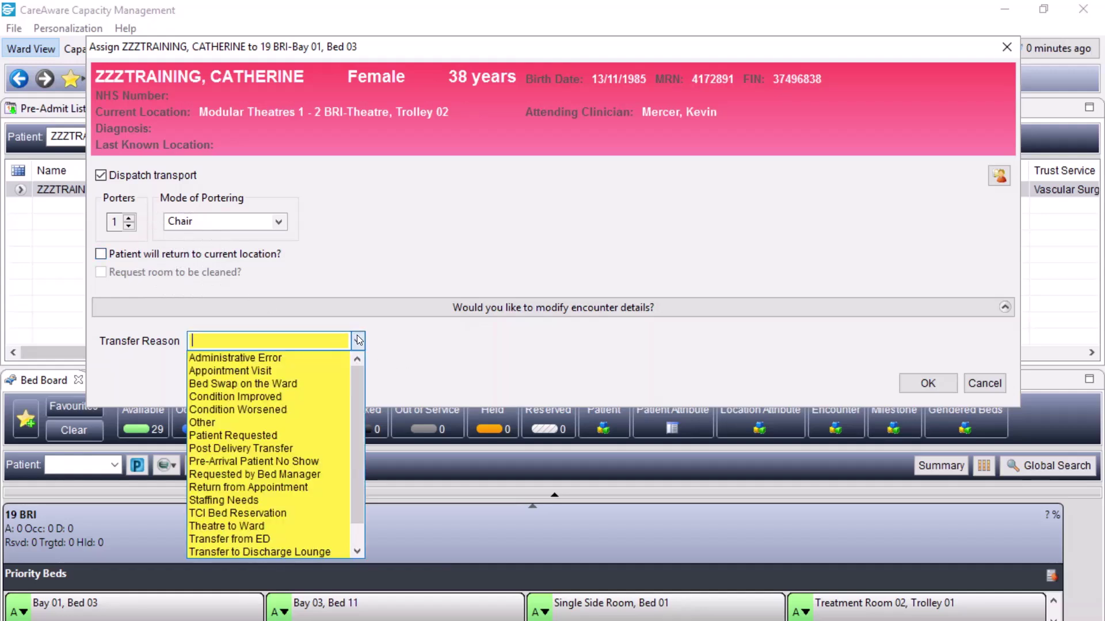
pyautogui.click(256, 410)
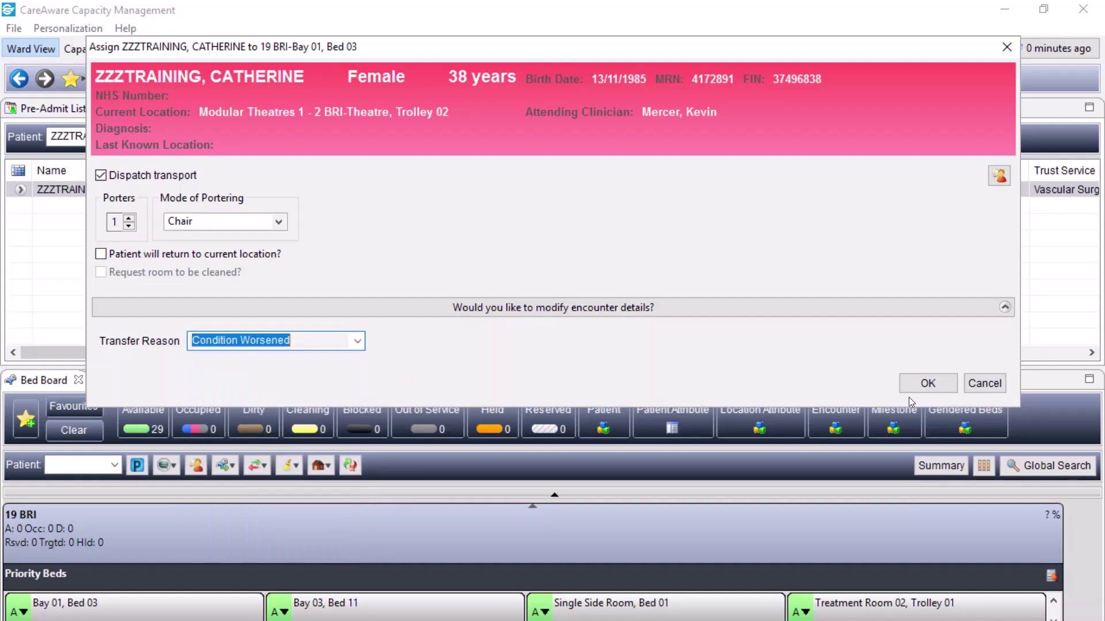
pyautogui.click(938, 385)
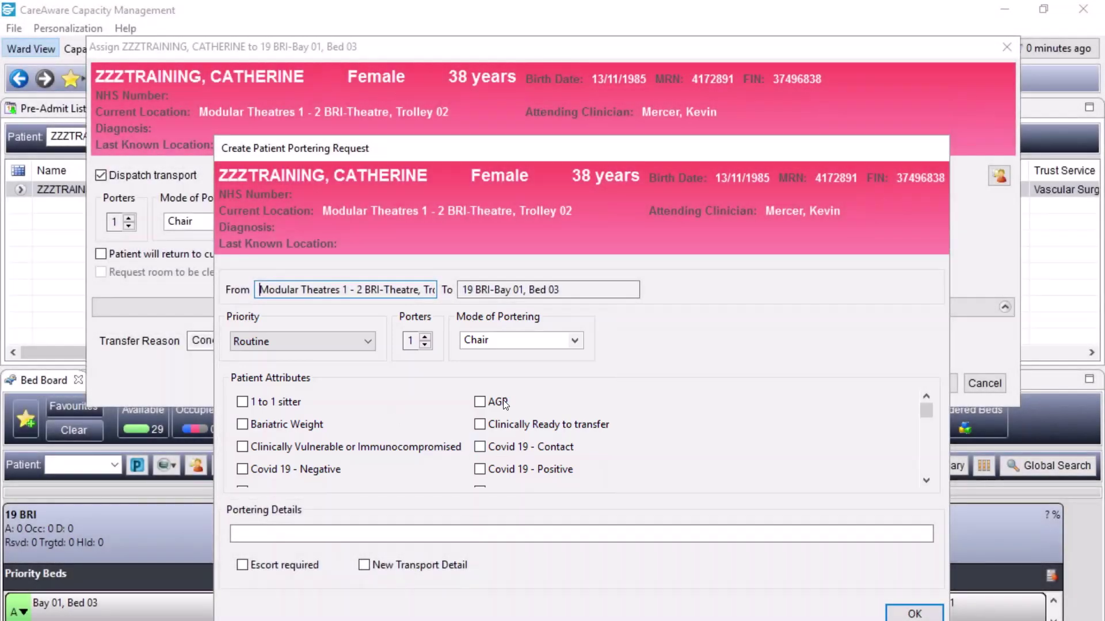
pyautogui.click(909, 613)
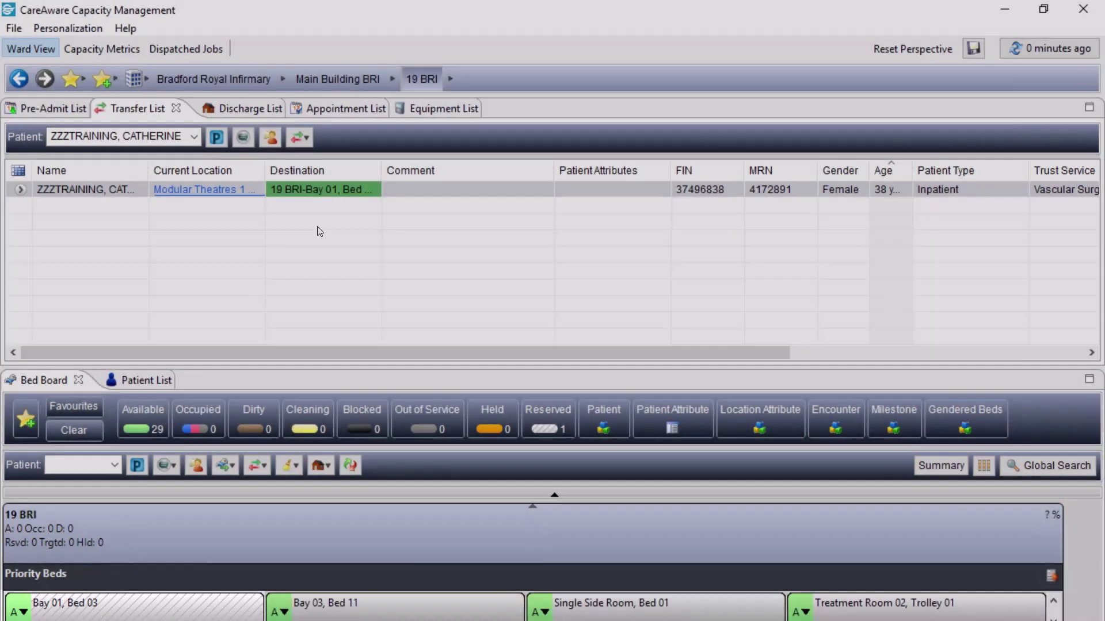
# Step: Complete the patient's transfer to the reserved bed on 19 BRI, Bay 01, Bed 03
pyautogui.click(323, 188)
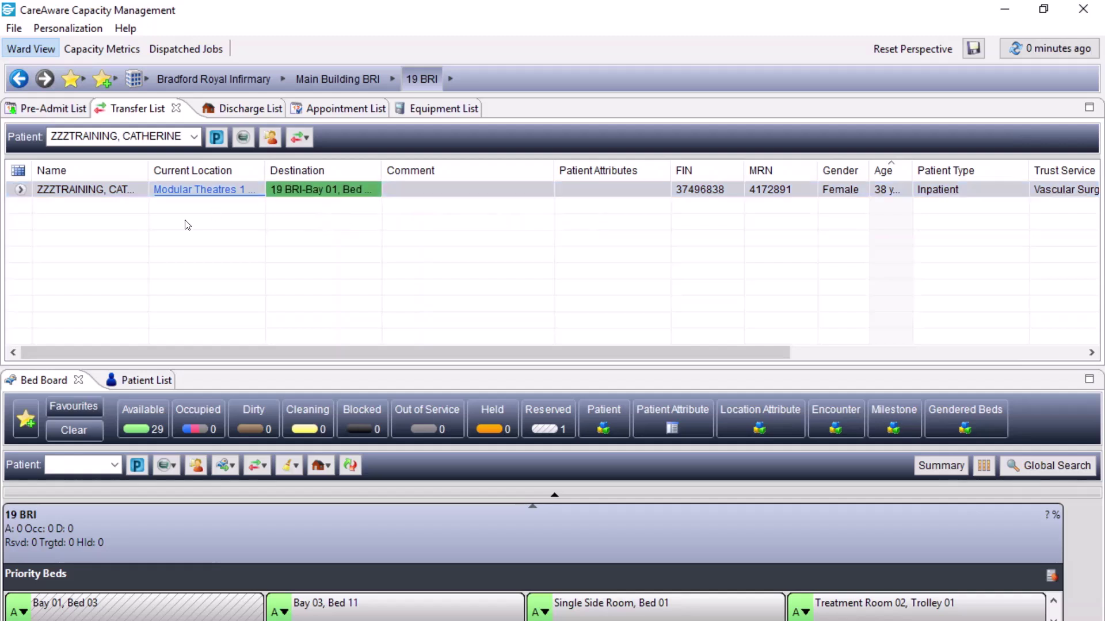
pyautogui.click(19, 189)
pyautogui.moveTo(85, 260)
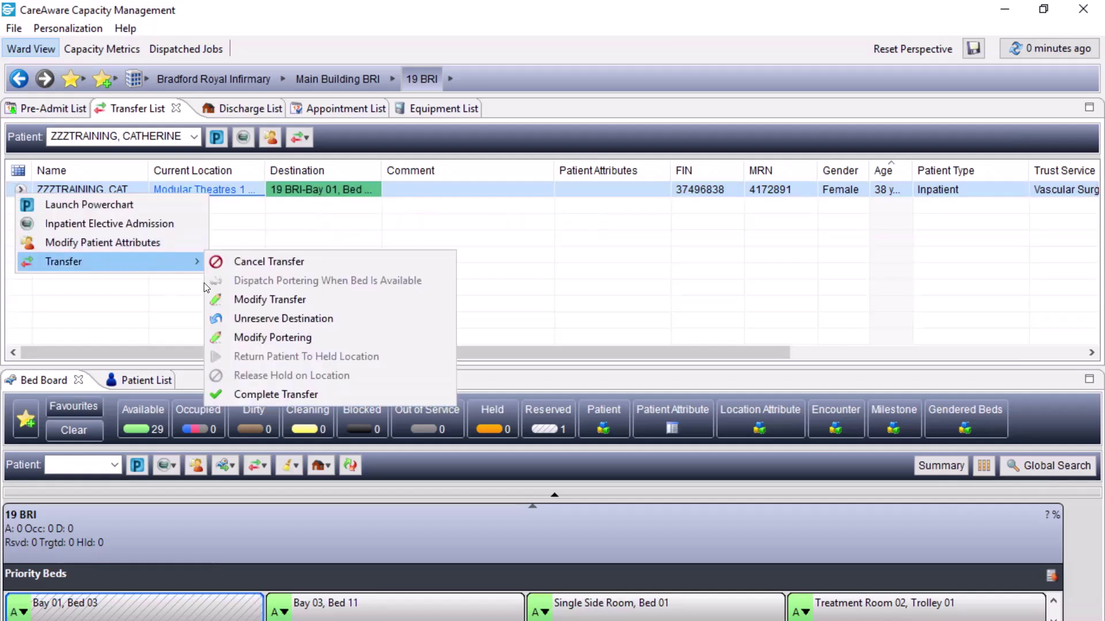
pyautogui.click(244, 395)
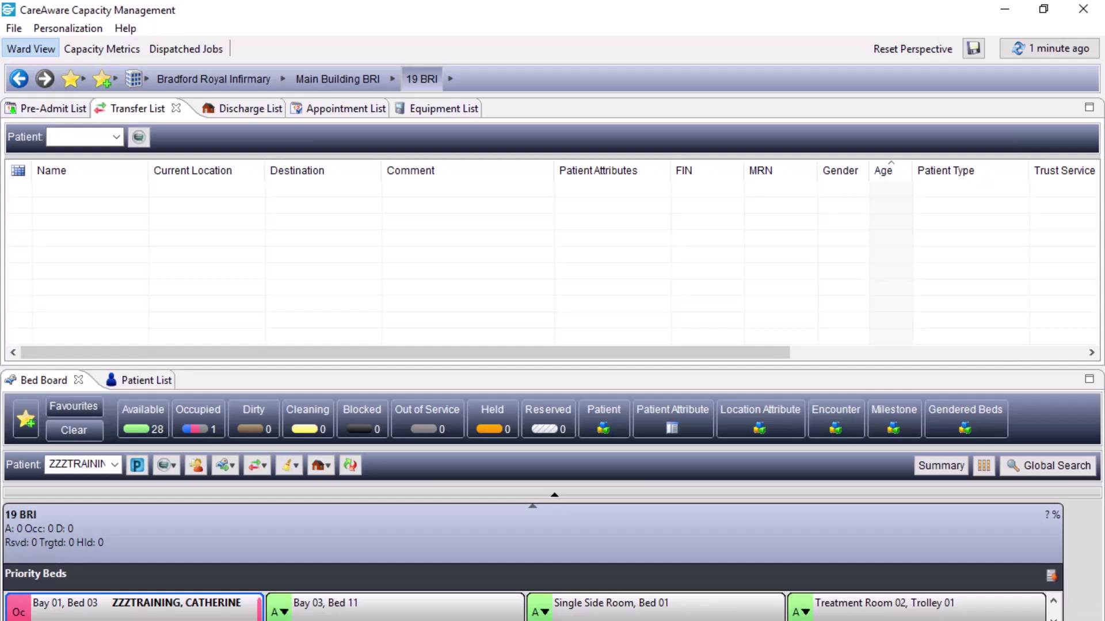
# Step: Start an ad hoc portering request for the patient in 19 BRI Bay 01, Bed 03
pyautogui.click(170, 617)
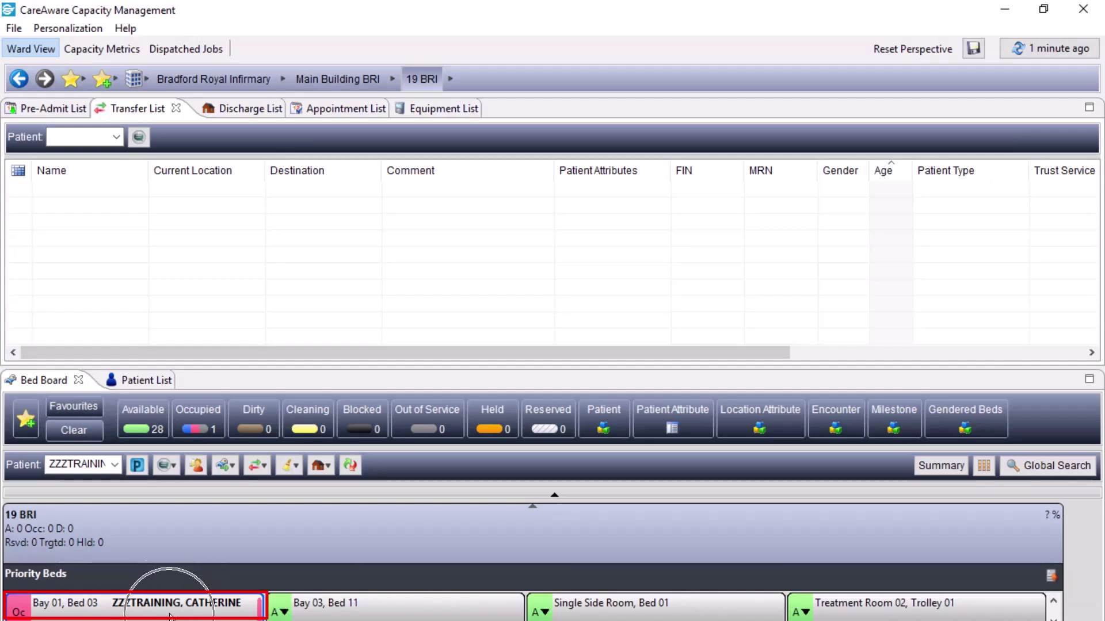
pyautogui.click(229, 466)
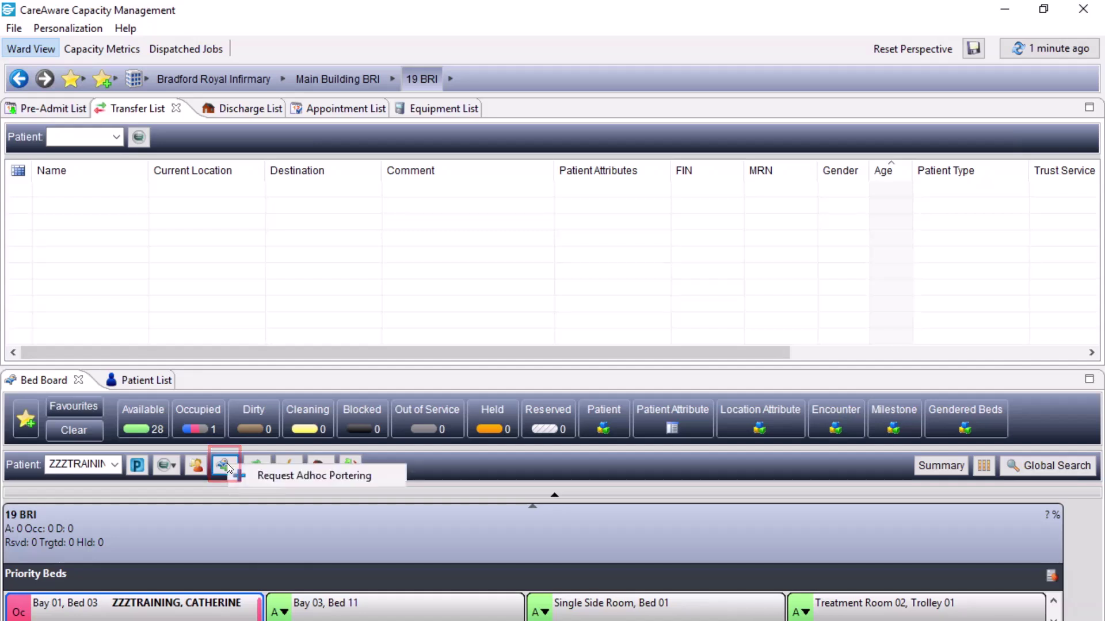
pyautogui.click(263, 472)
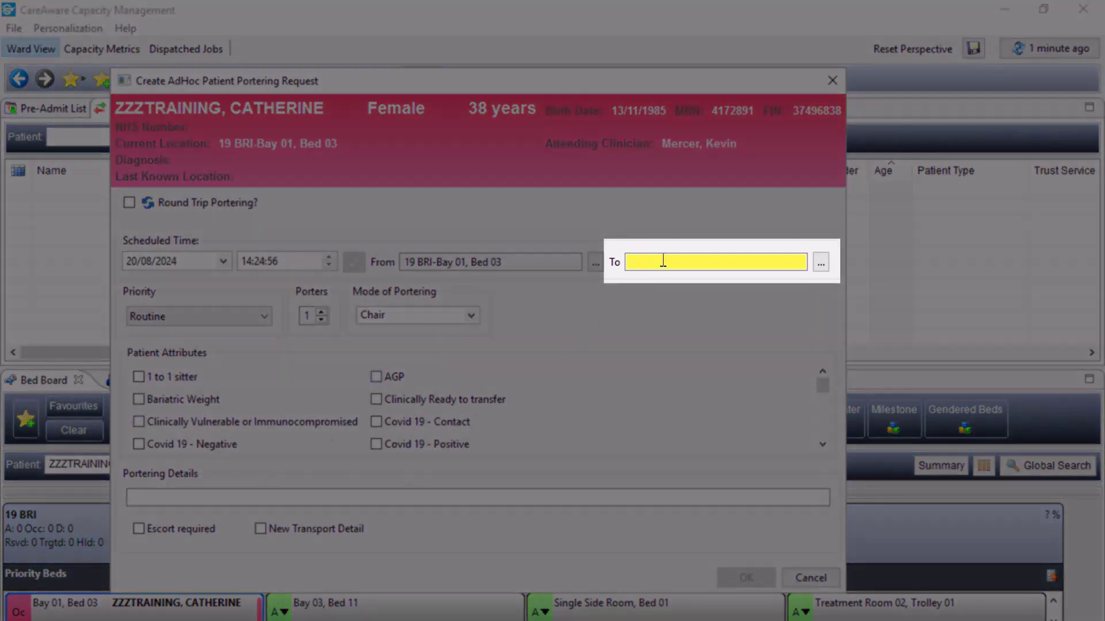
pyautogui.click(670, 270)
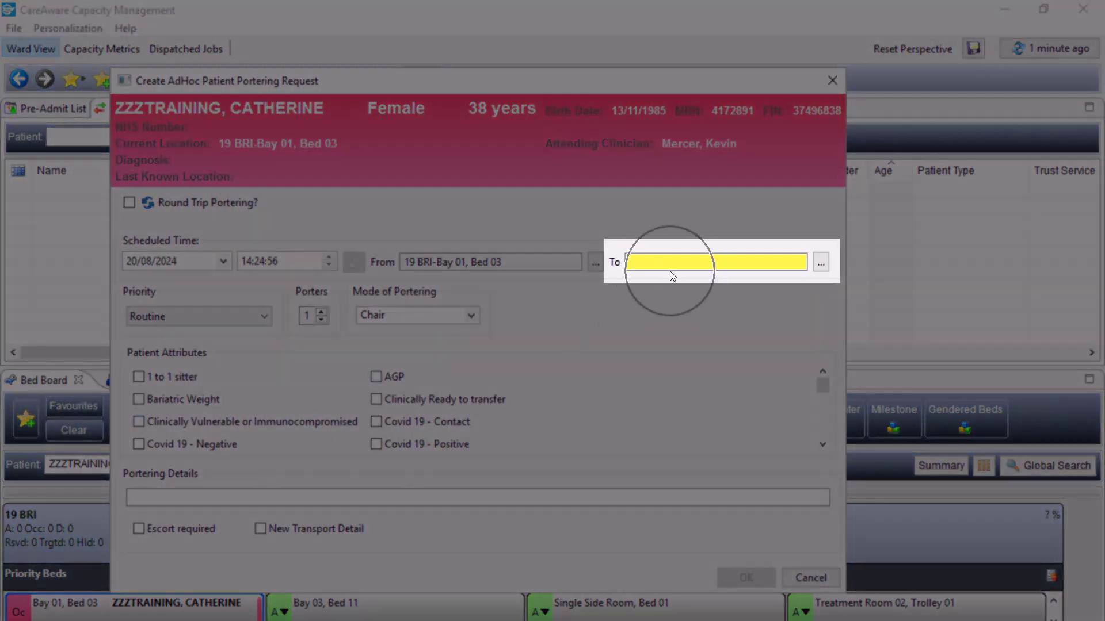
pyautogui.click(671, 274)
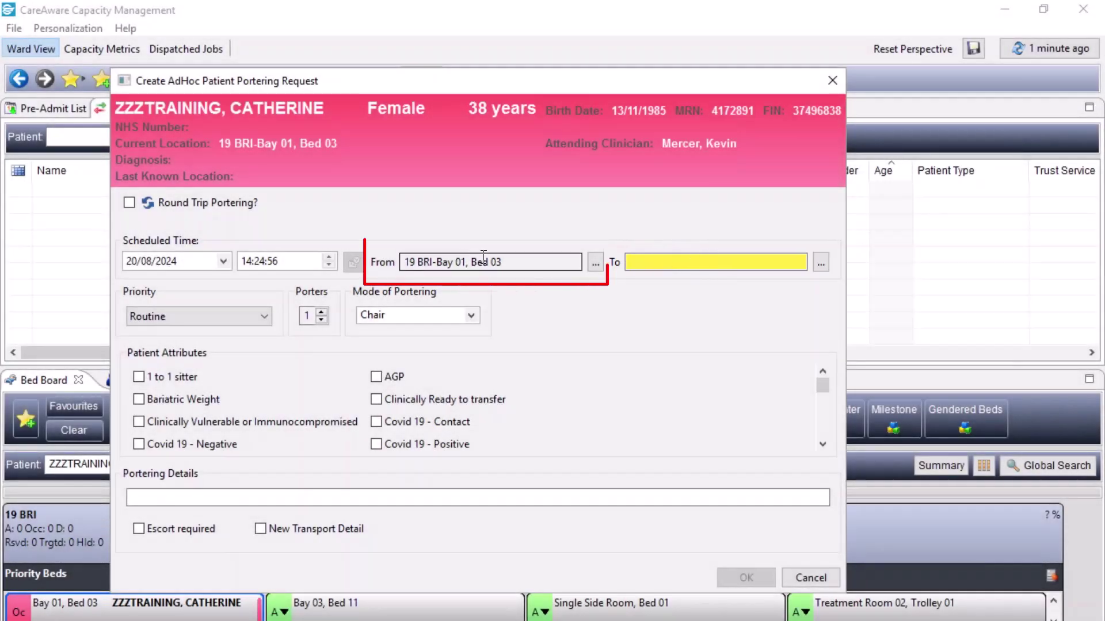
pyautogui.click(654, 264)
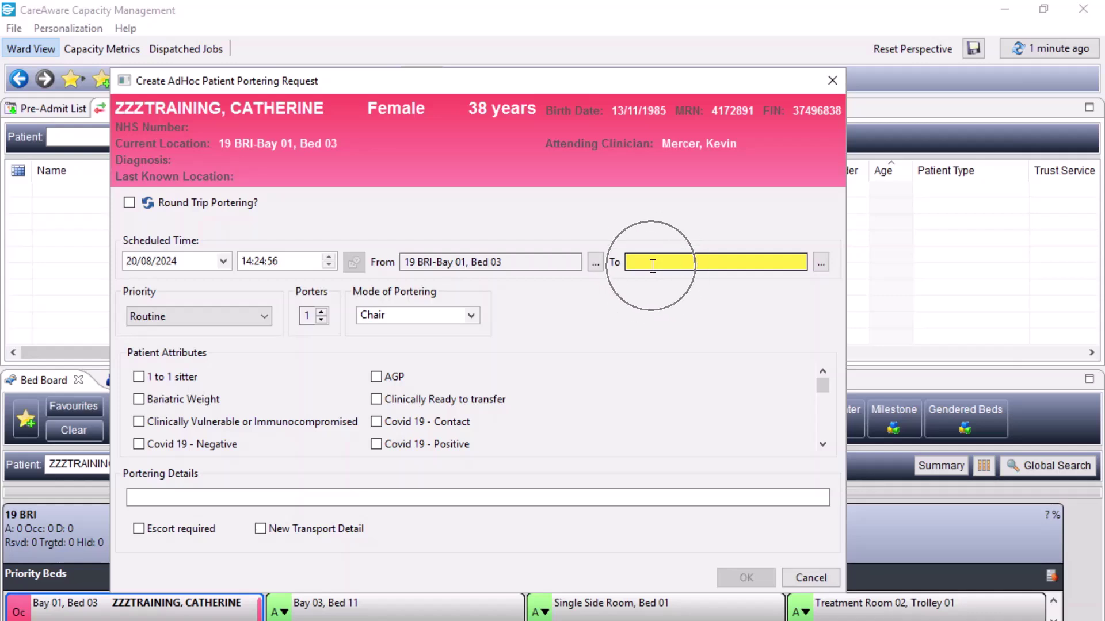
# Step: Set the portering destination to Outpatients West BRI in Main Building BRI, Bradford Royal Infirmary, and submit the Routine request with 1 porter and Chair
pyautogui.click(821, 263)
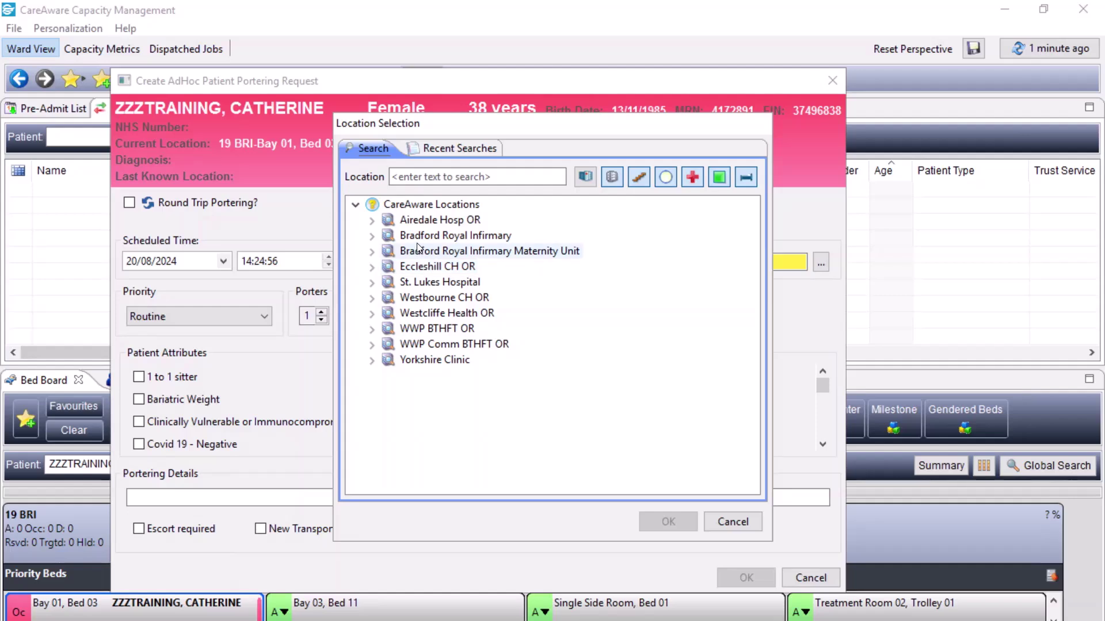
pyautogui.click(412, 179)
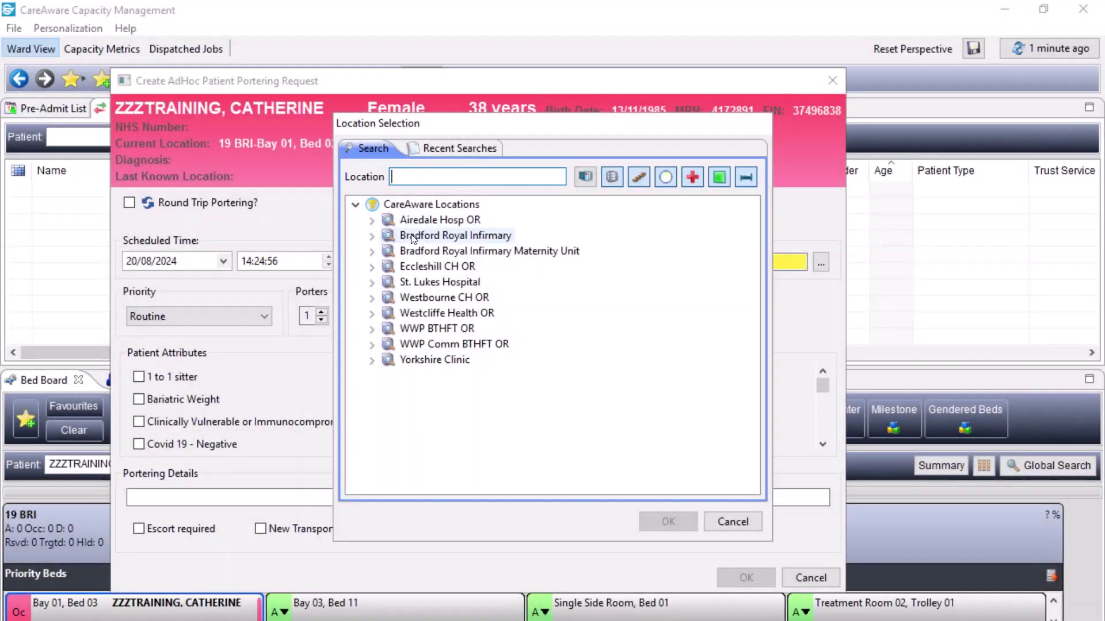
pyautogui.click(407, 237)
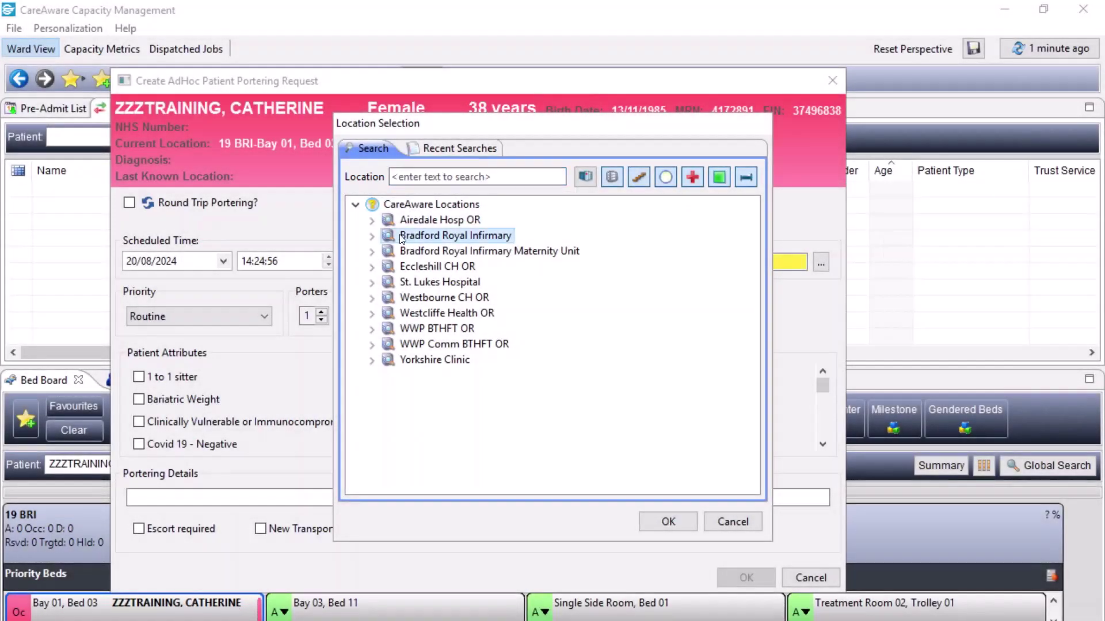
pyautogui.click(371, 237)
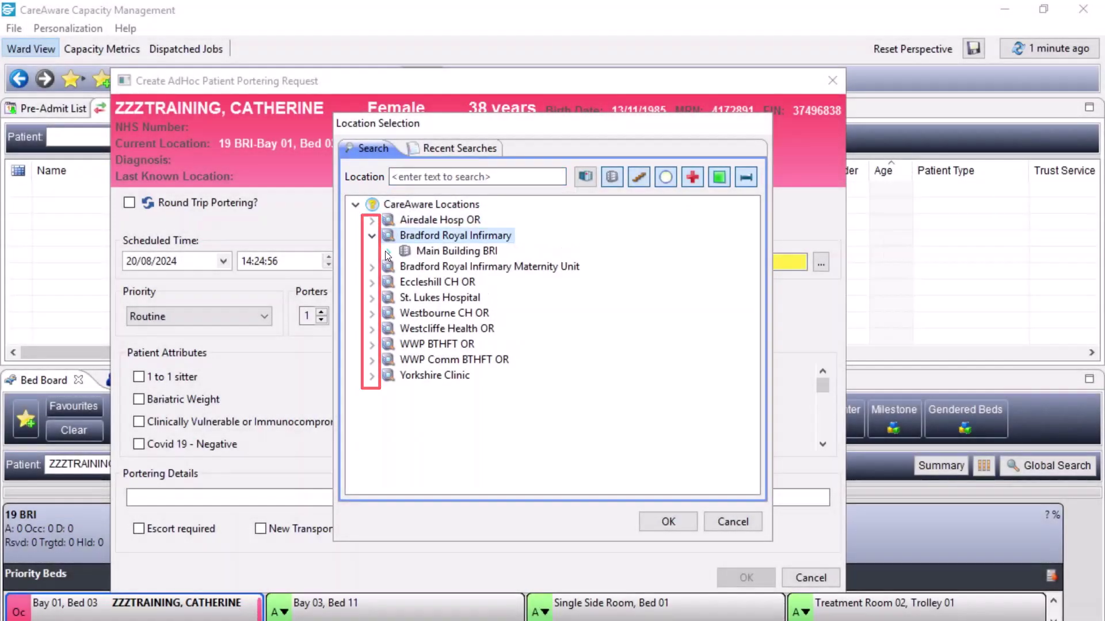
pyautogui.click(388, 252)
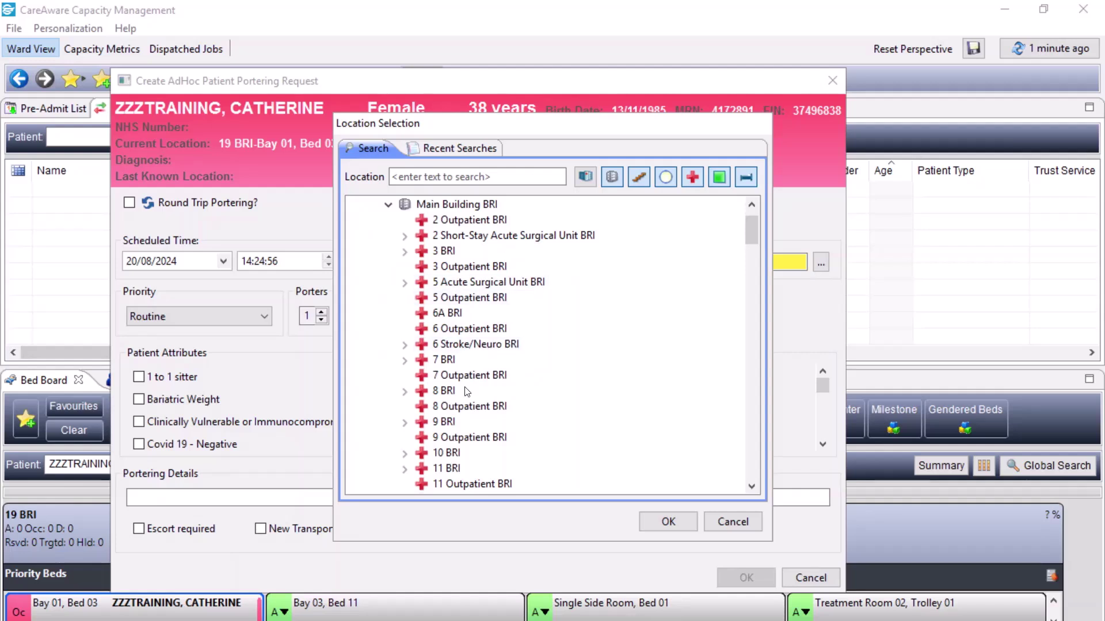
pyautogui.scroll(-10, 466, 392)
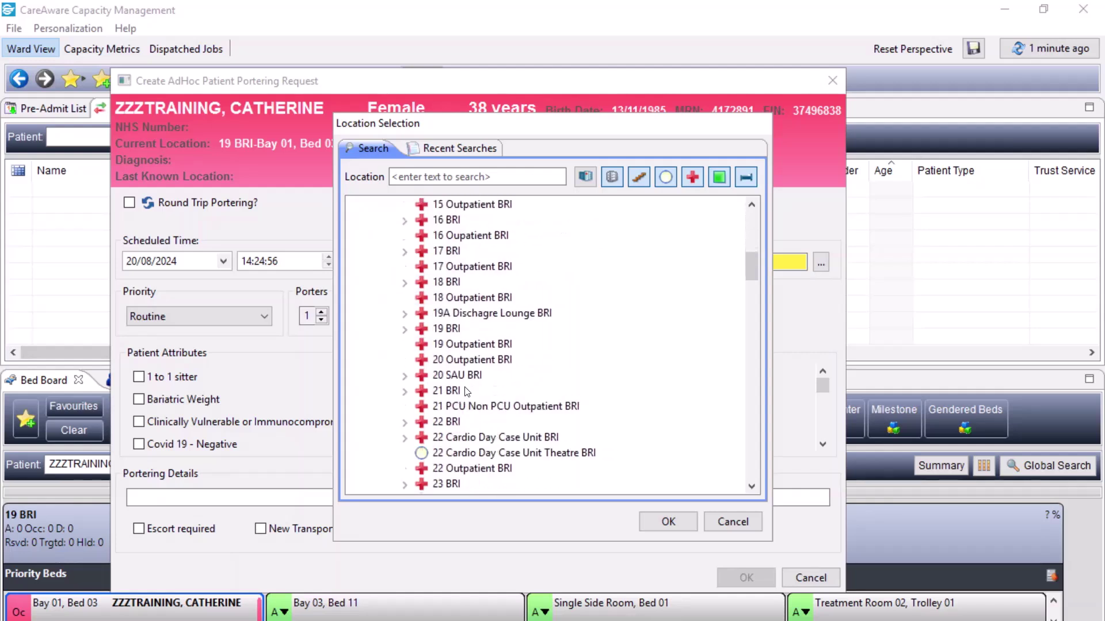
pyautogui.scroll(-15, 466, 391)
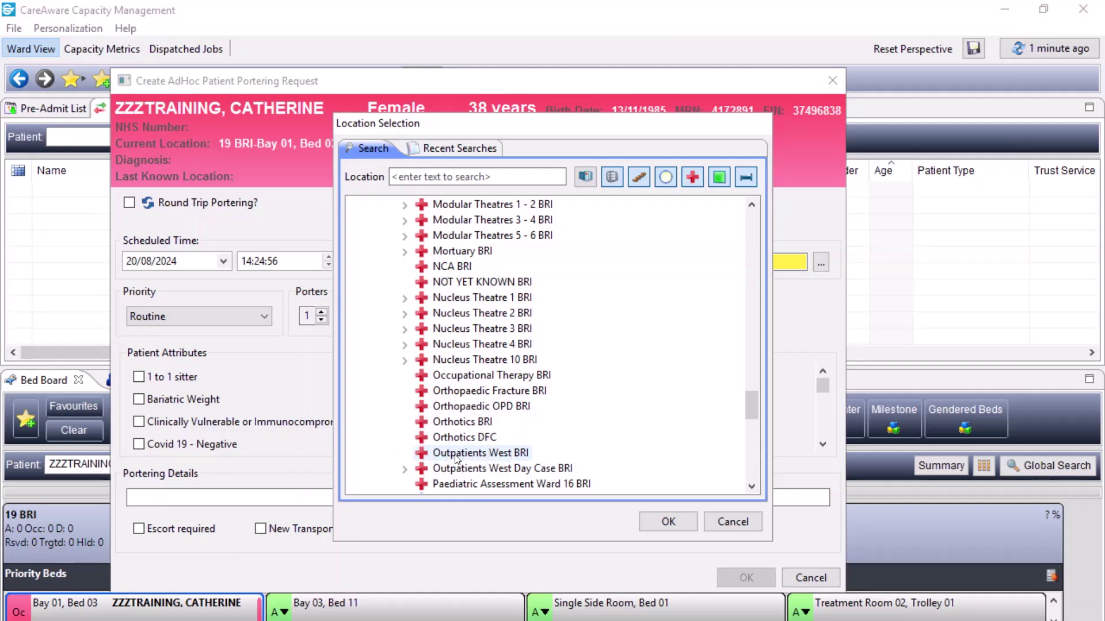
pyautogui.click(455, 454)
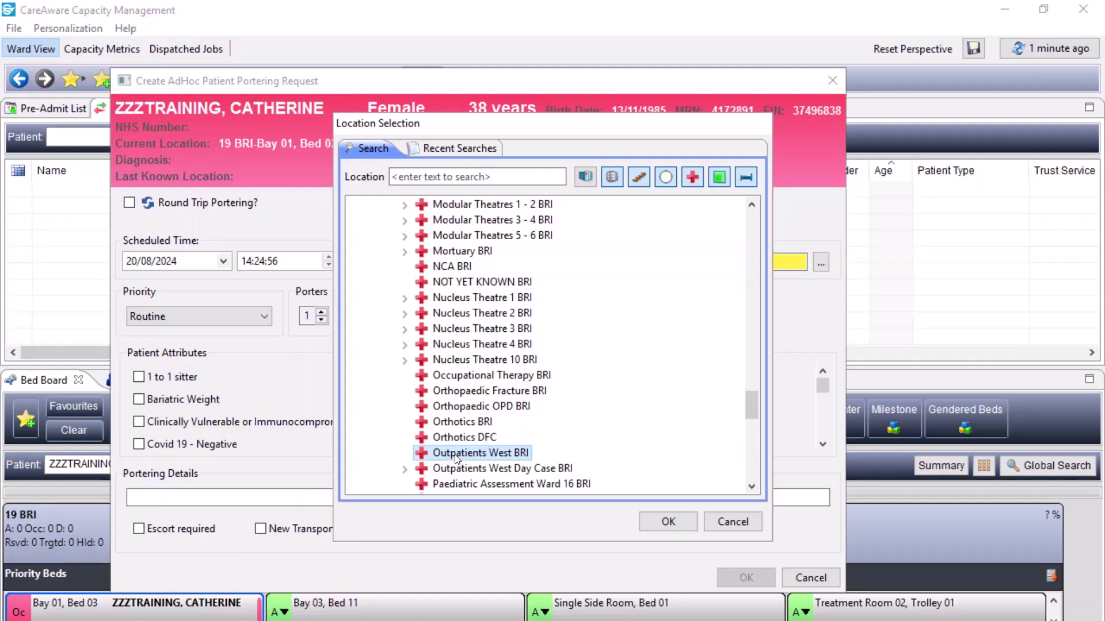
pyautogui.click(660, 523)
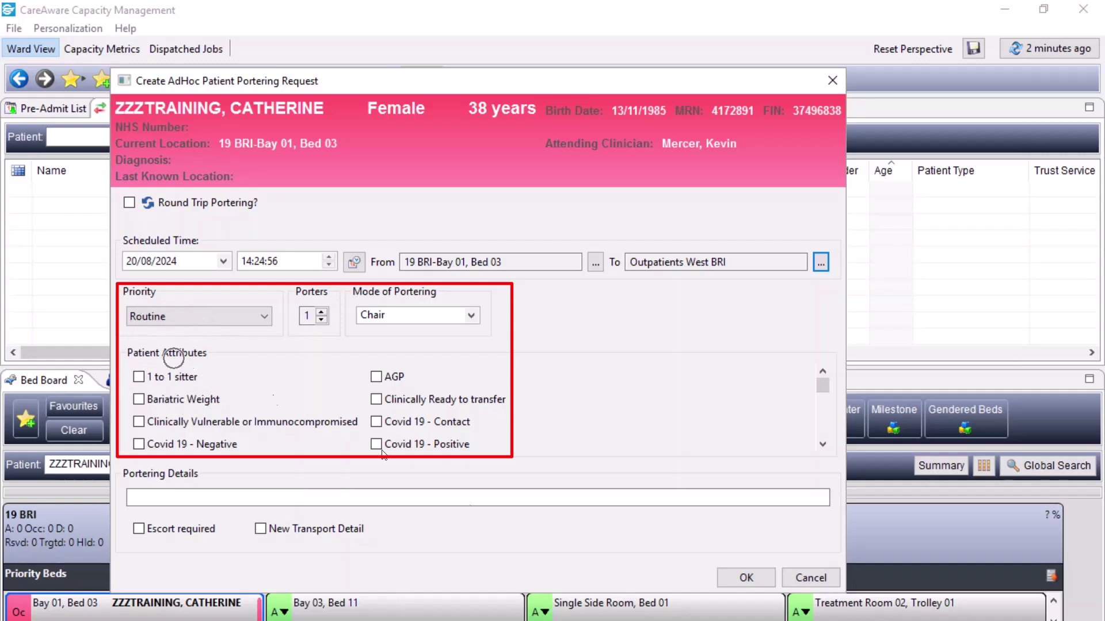
pyautogui.click(743, 578)
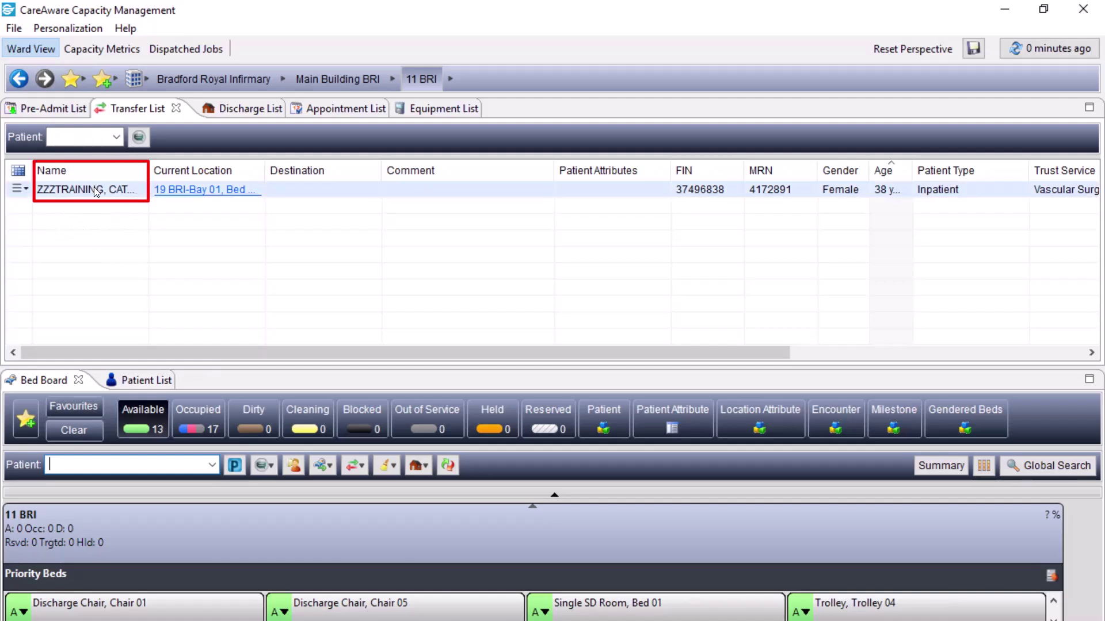
# Step: Target the patient on the transfer list for assignment to ward 11 BRI without choosing a bed, and confirm the ward assignment
pyautogui.moveTo(94, 189); pyautogui.dragTo(130, 537)
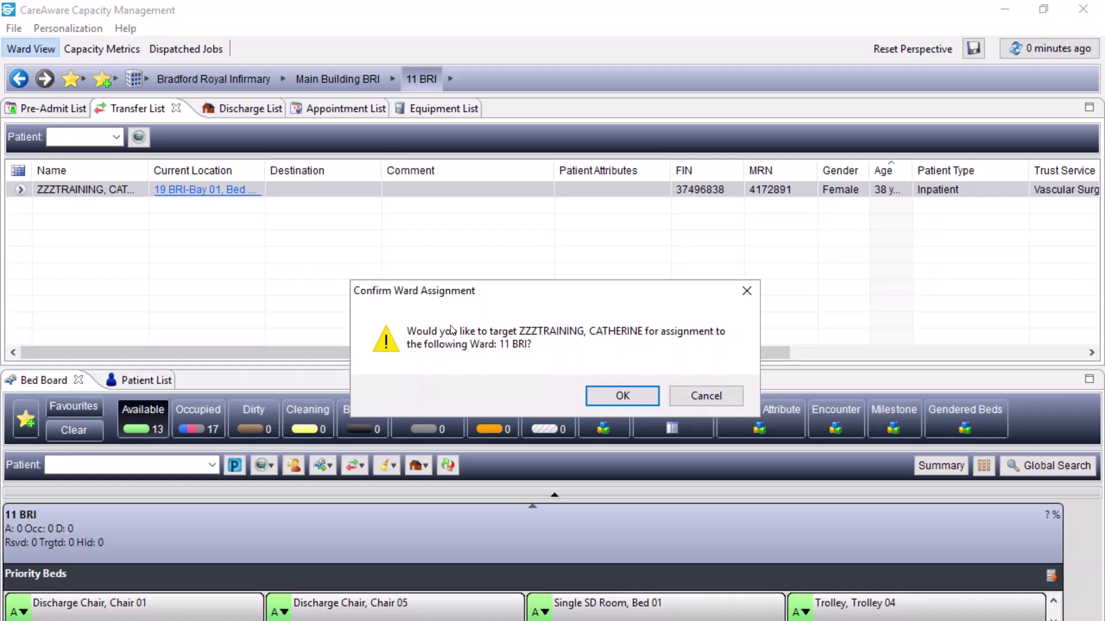
pyautogui.click(640, 398)
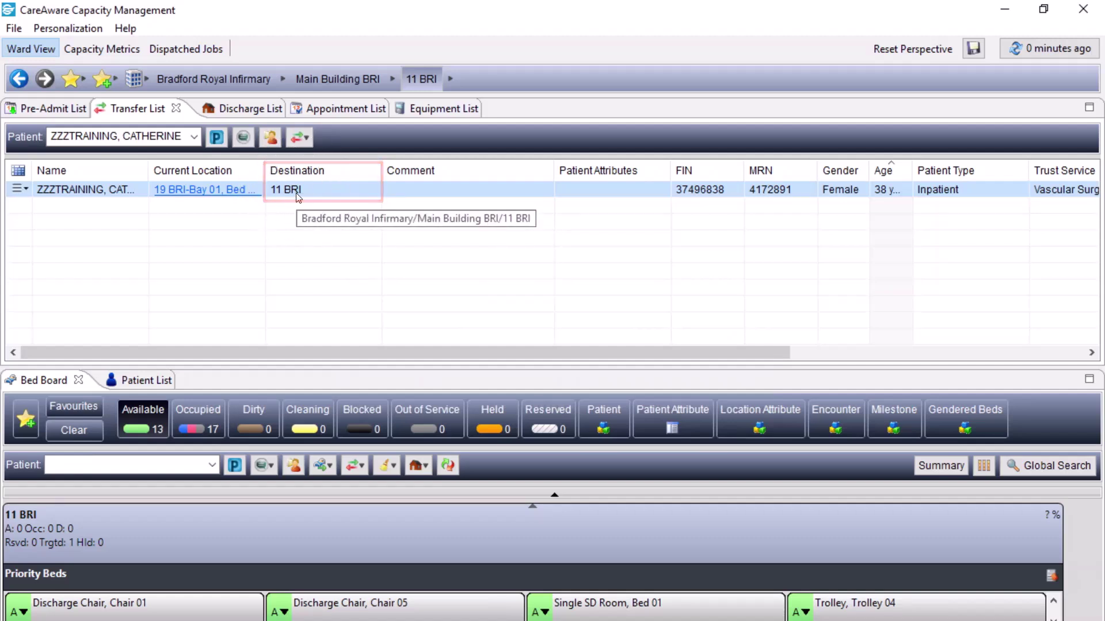
pyautogui.moveTo(55, 554)
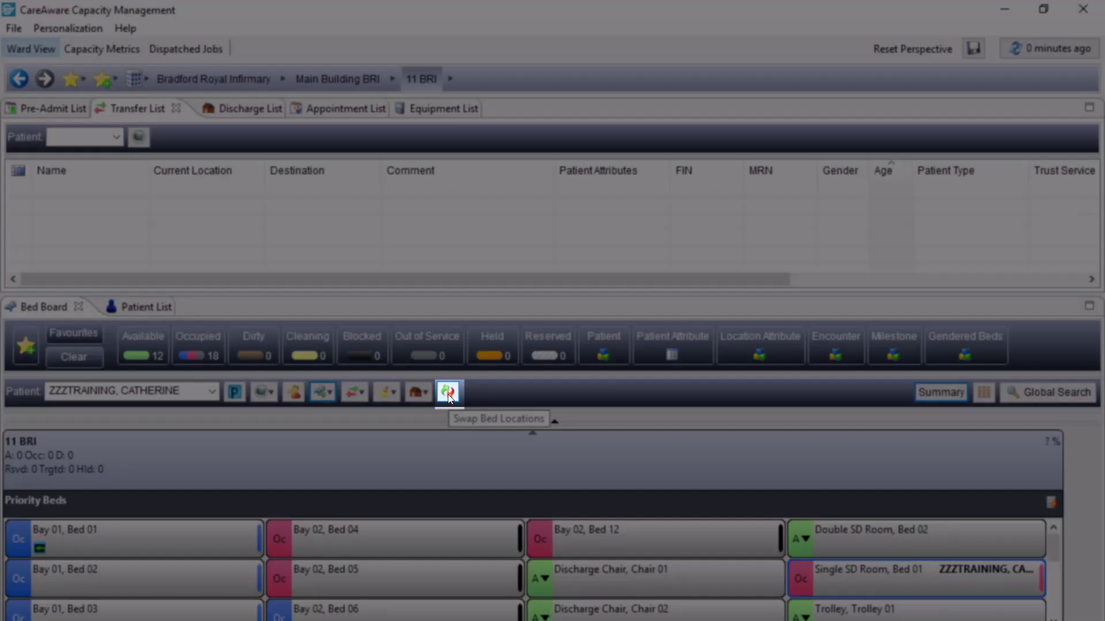
# Step: Turn on bed swap, swap the patients in Single SD Room, Bed 01 and Bay 02, Bed 12 on 11 BRI, and confirm
pyautogui.click(447, 395)
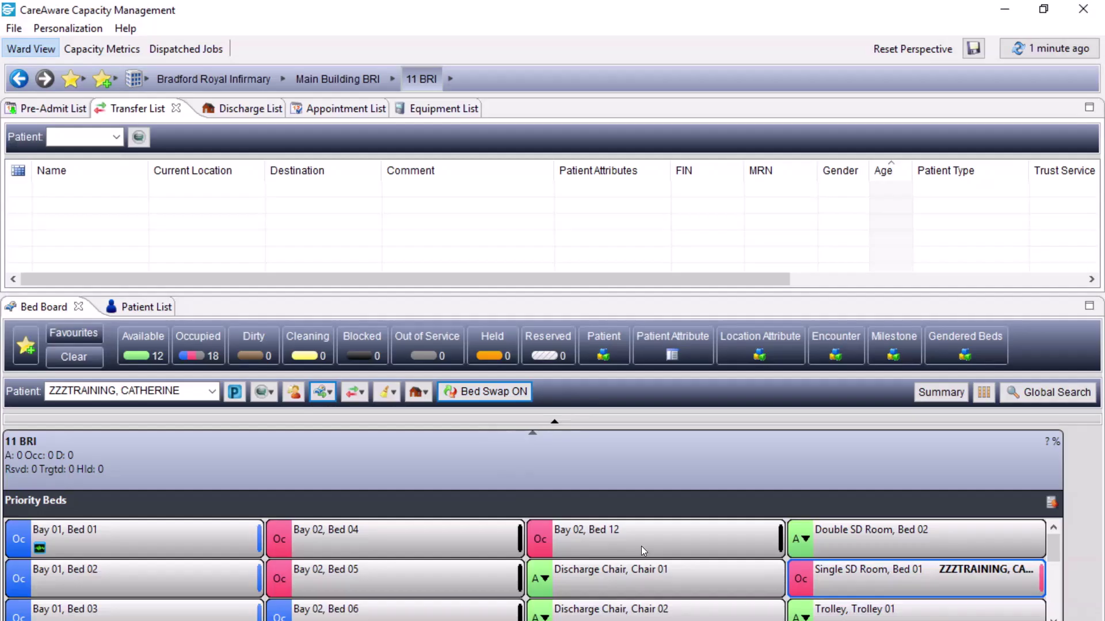
pyautogui.click(642, 549)
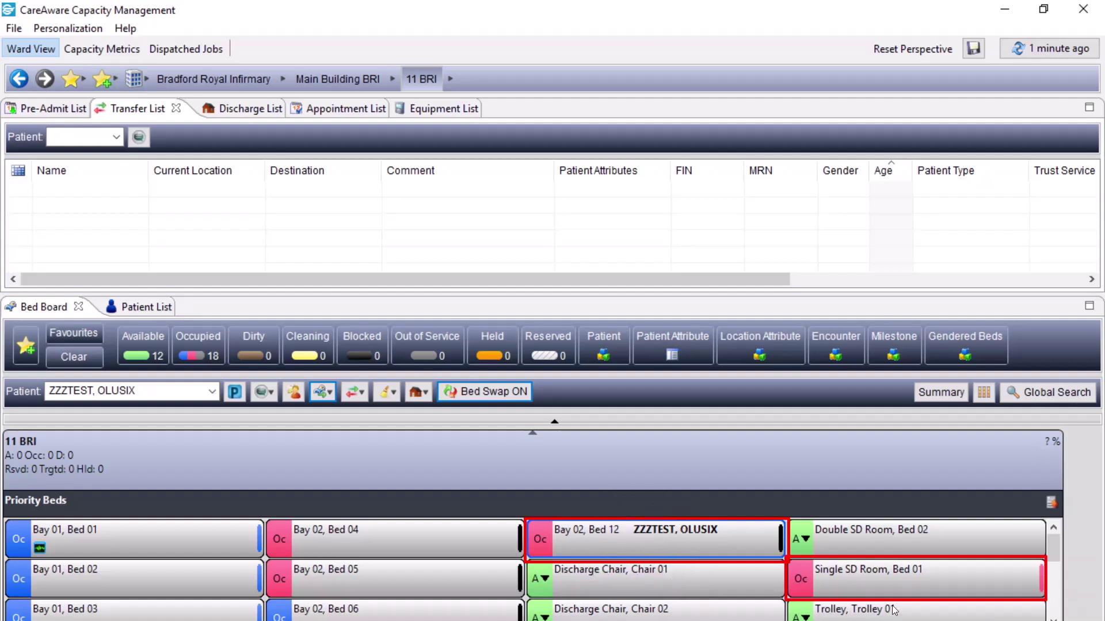
pyautogui.click(917, 579)
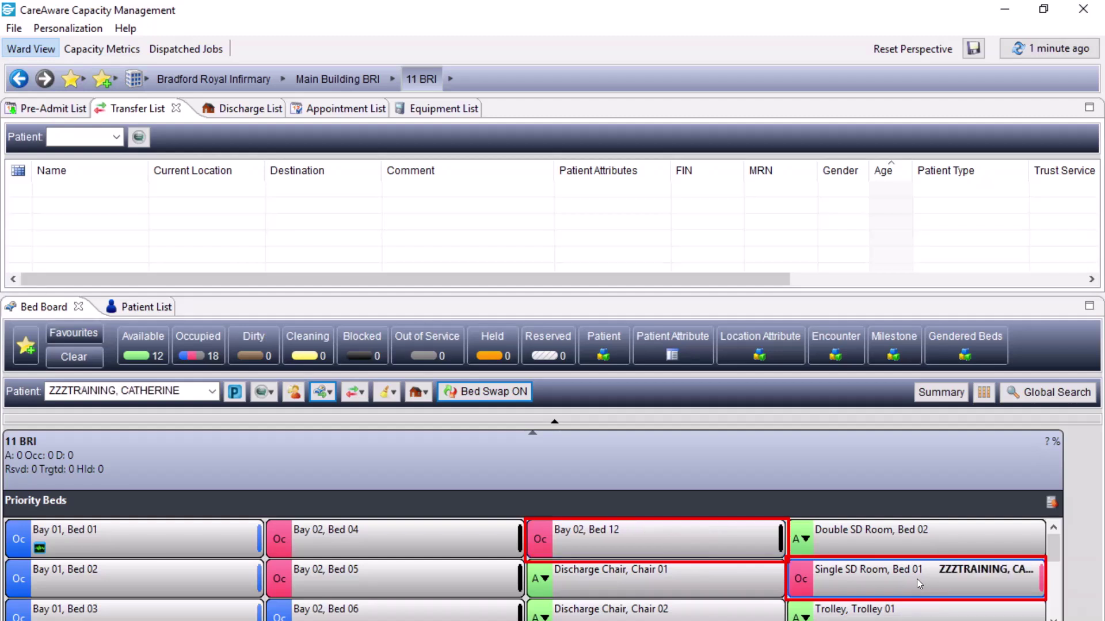
pyautogui.click(591, 544)
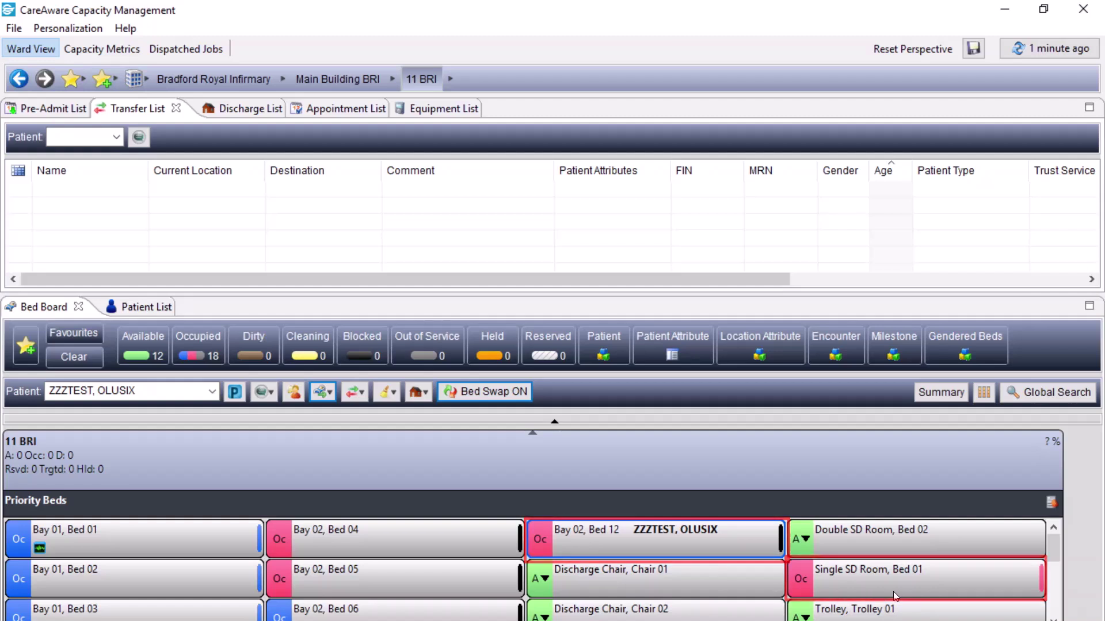
pyautogui.click(478, 389)
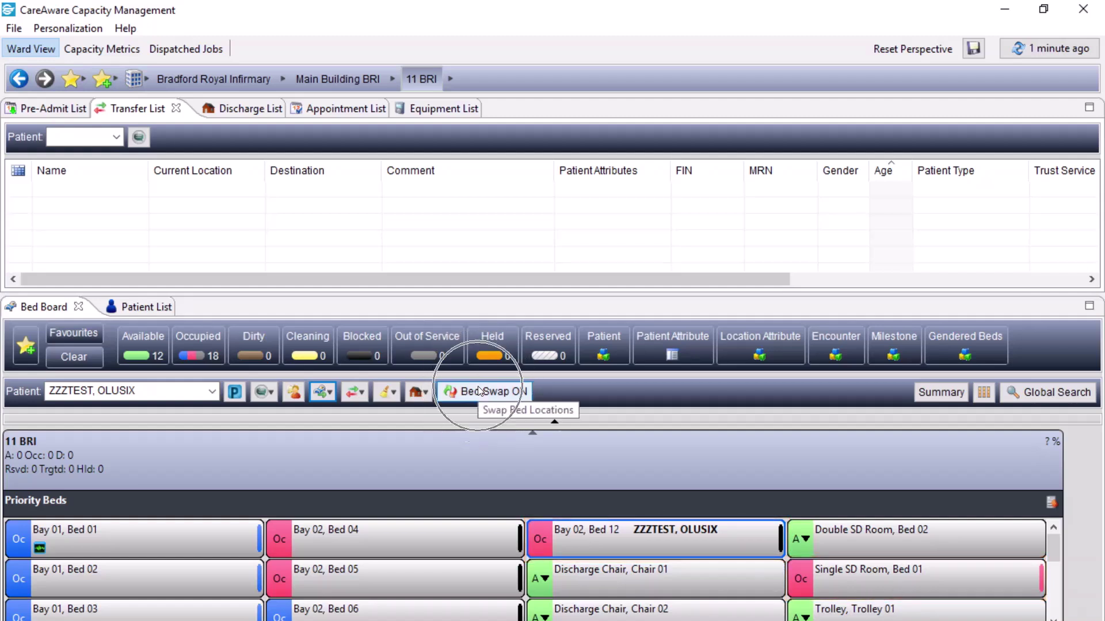
pyautogui.click(855, 585)
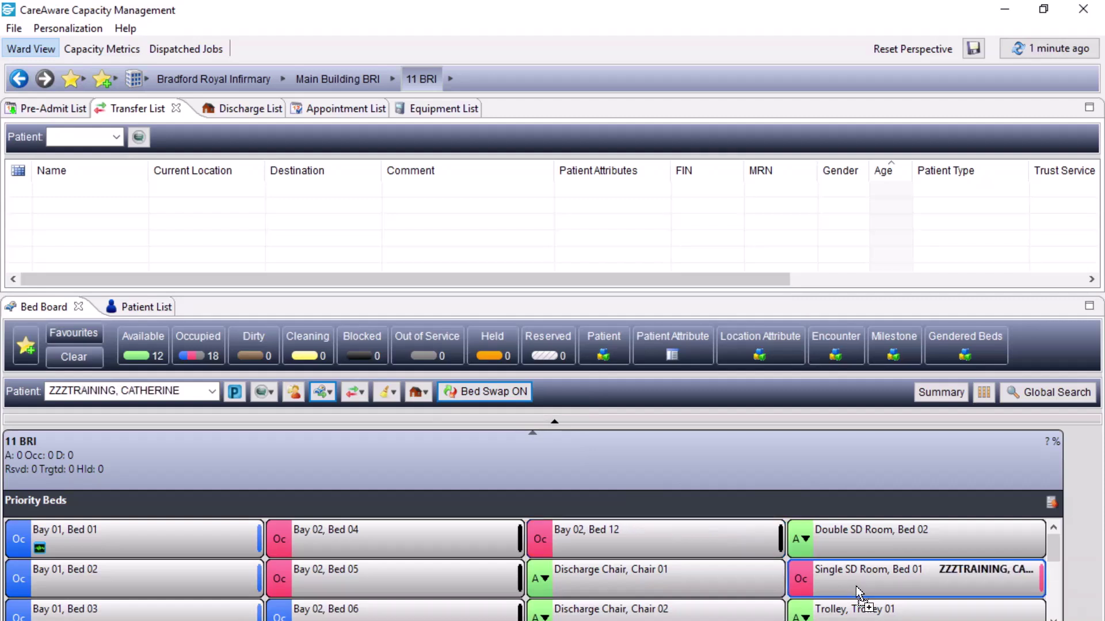
pyautogui.moveTo(857, 590); pyautogui.dragTo(621, 535)
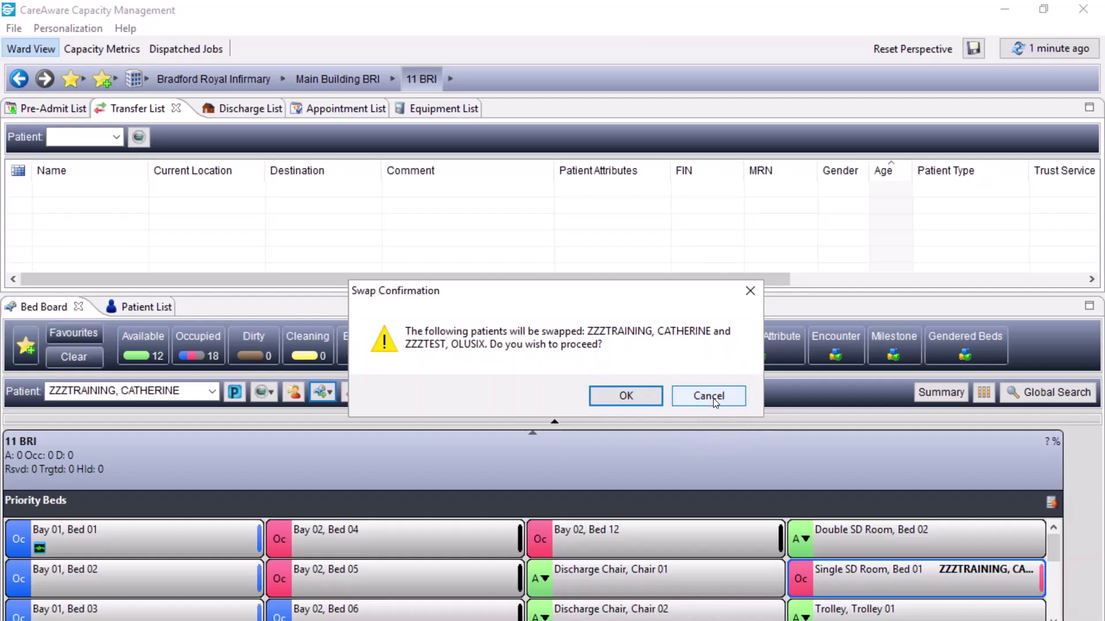
pyautogui.click(633, 393)
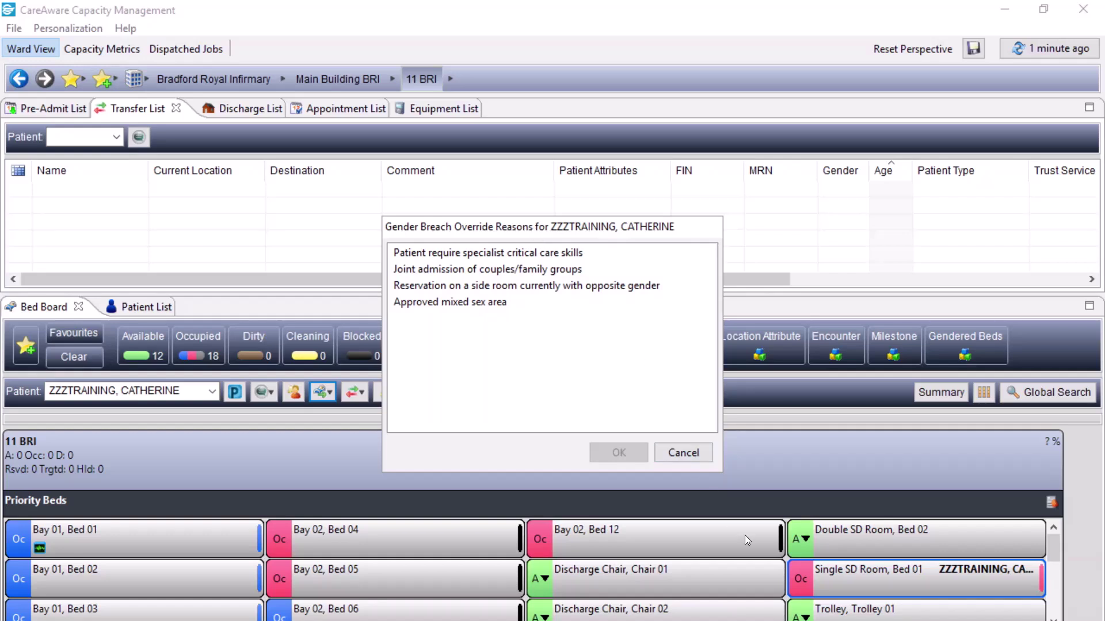
# Step: Give Approved mixed sex area as the gender breach override reason for both swapped patients
pyautogui.click(776, 544)
pyautogui.click(775, 546)
pyautogui.click(772, 542)
pyautogui.click(472, 304)
pyautogui.click(604, 454)
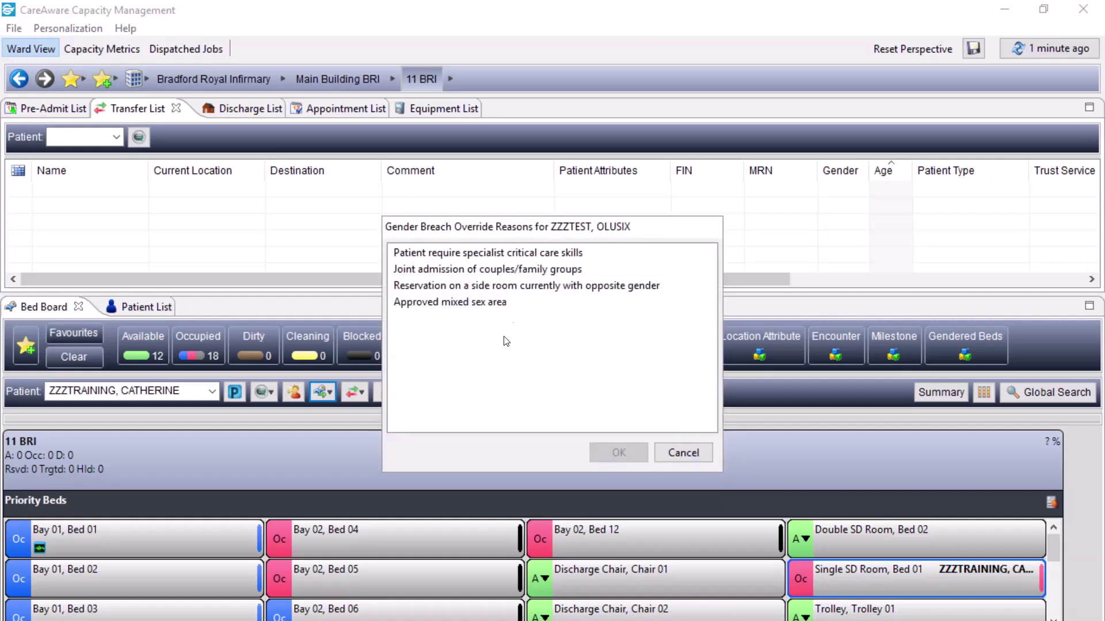
pyautogui.click(591, 228)
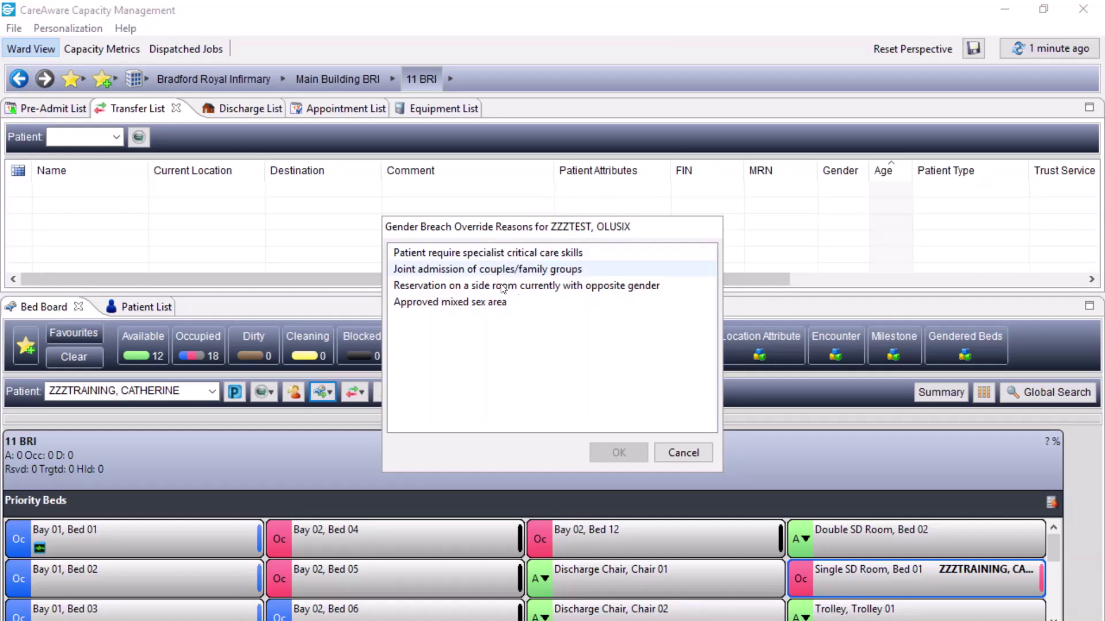
pyautogui.click(455, 305)
pyautogui.click(605, 452)
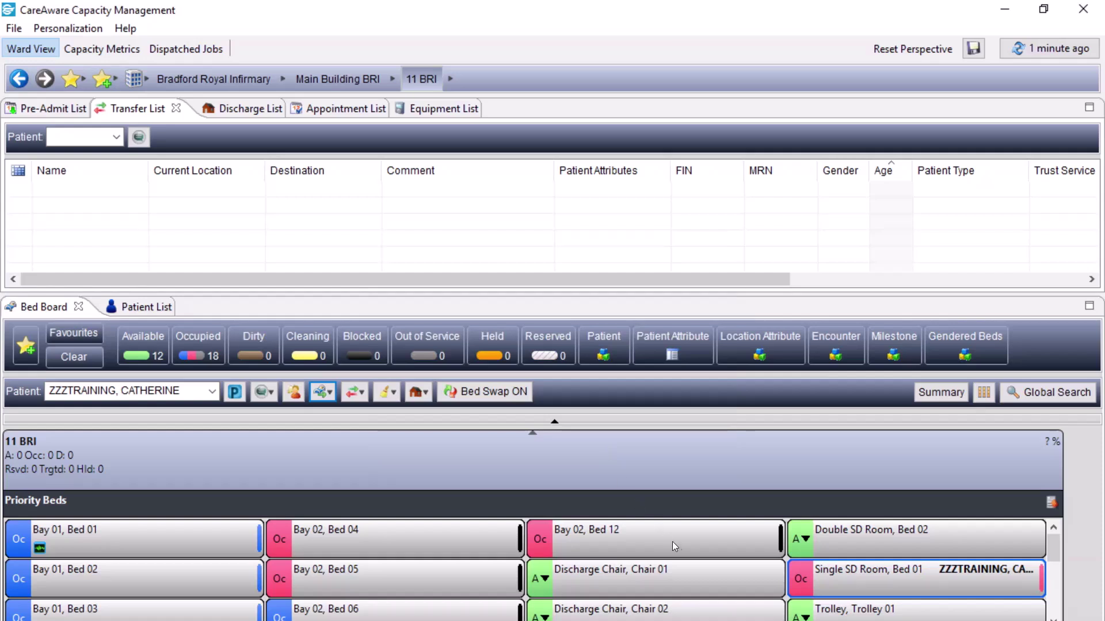
# Step: Check which patients occupy Single SD Room, Bed 01 and Bay 02, Bed 12 on 11 BRI
pyautogui.click(695, 547)
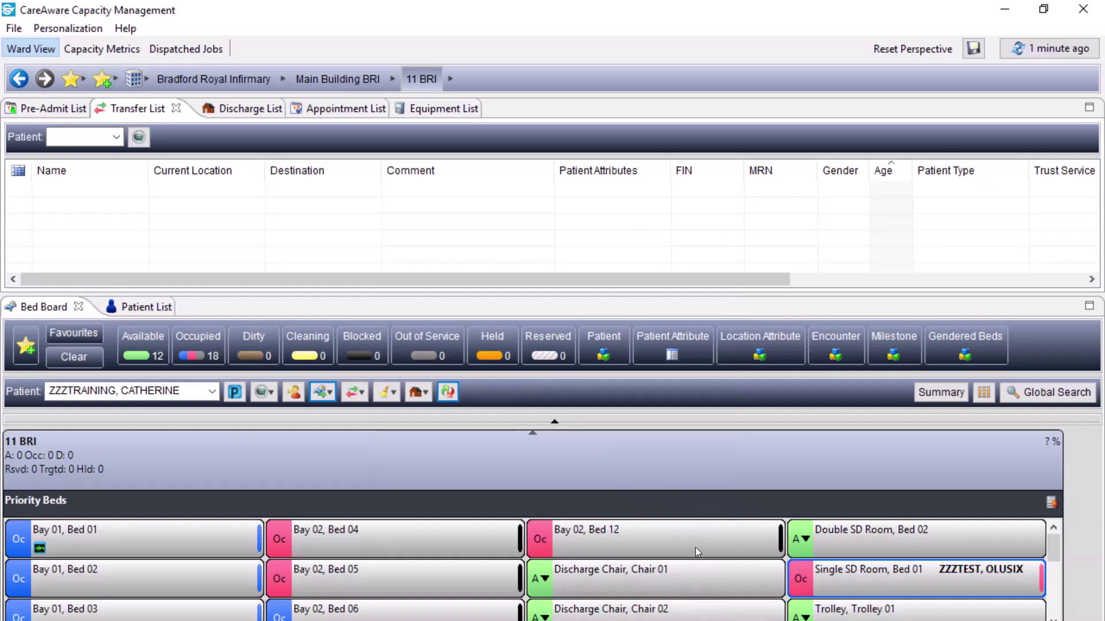
pyautogui.click(946, 569)
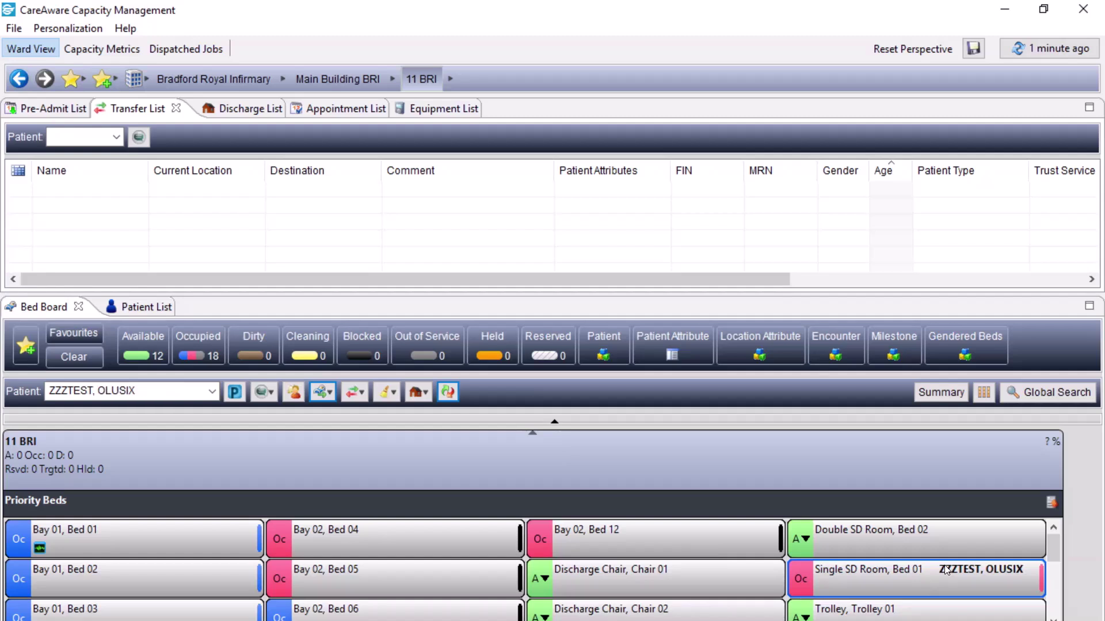
pyautogui.click(680, 534)
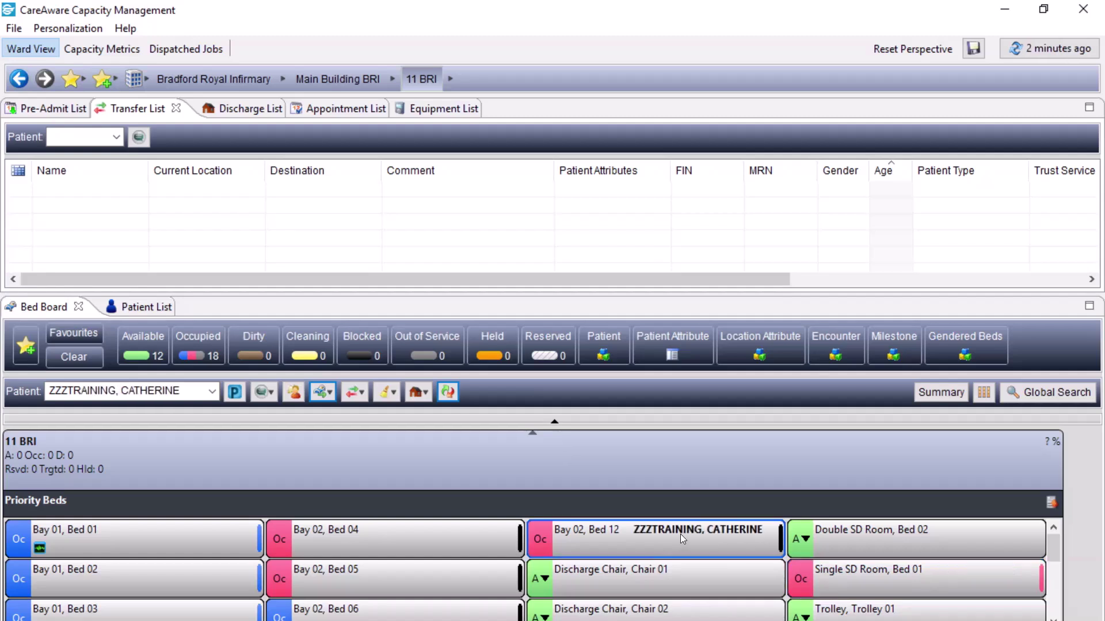
# Step: Reserve Double SD Room, Bed 02 for the patient in Bay 02, Bed 12 with transfer reason Condition Worsened, and complete the transfer
pyautogui.click(680, 534)
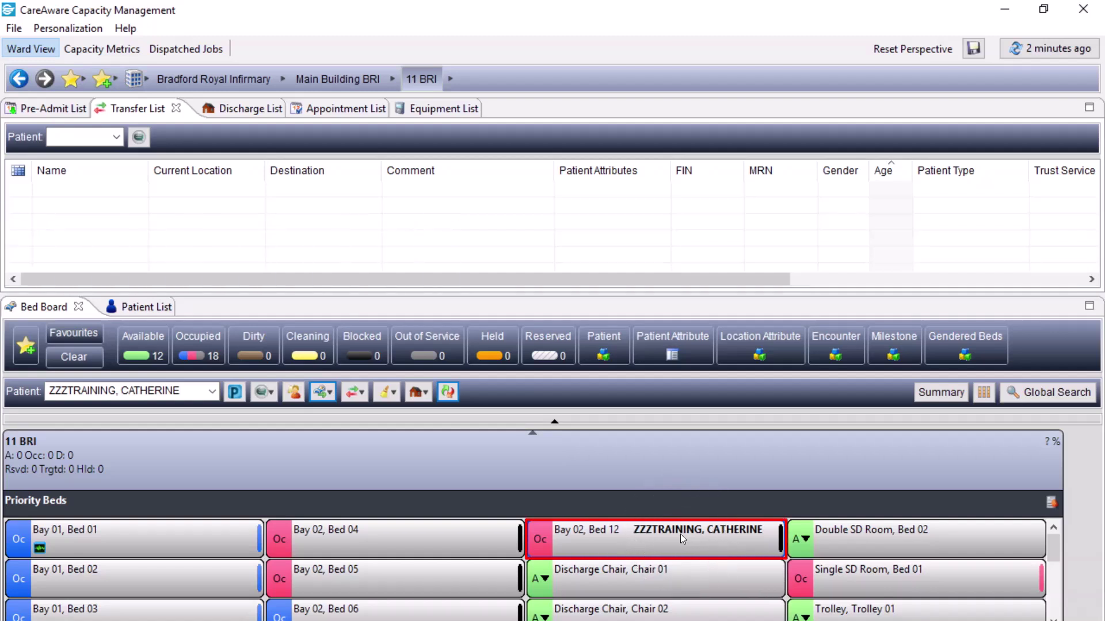
pyautogui.moveTo(680, 534); pyautogui.dragTo(888, 527)
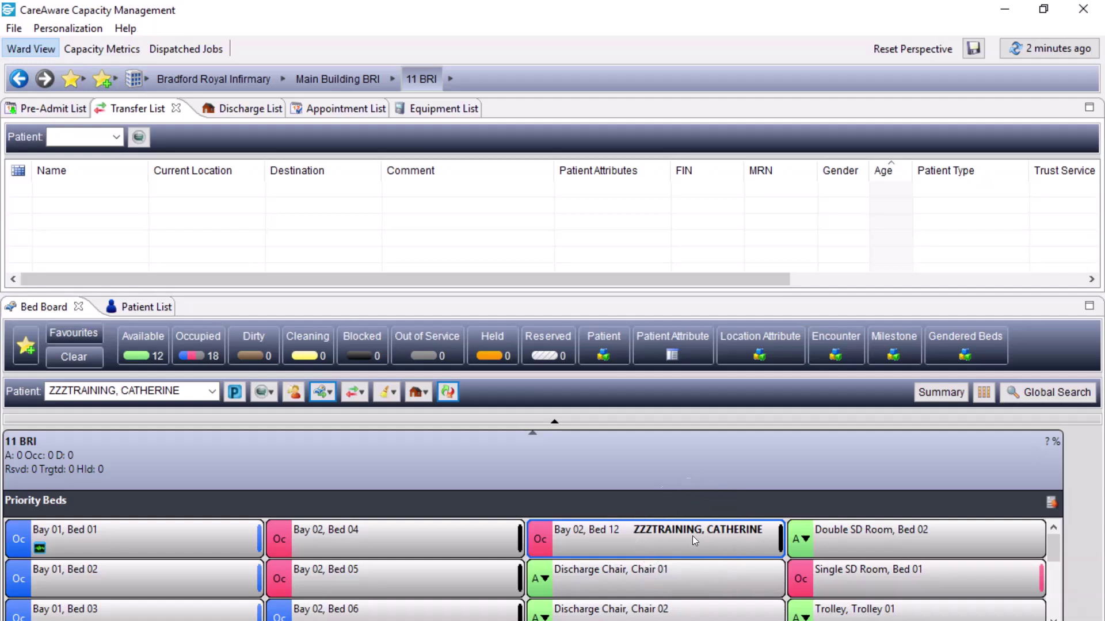
pyautogui.moveTo(696, 536); pyautogui.dragTo(875, 539)
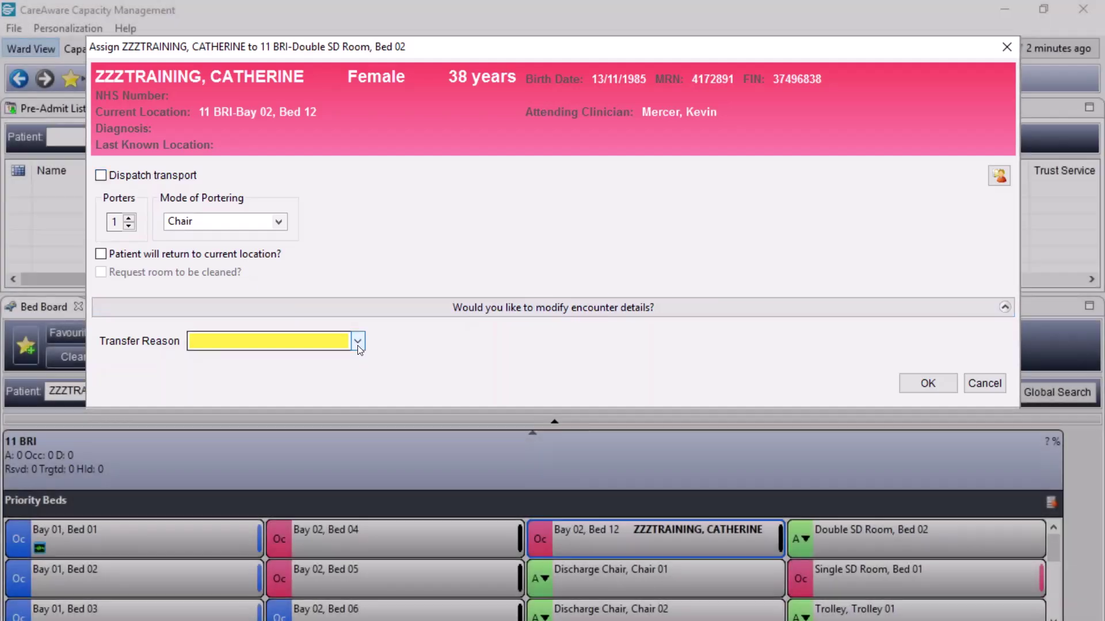
pyautogui.click(358, 342)
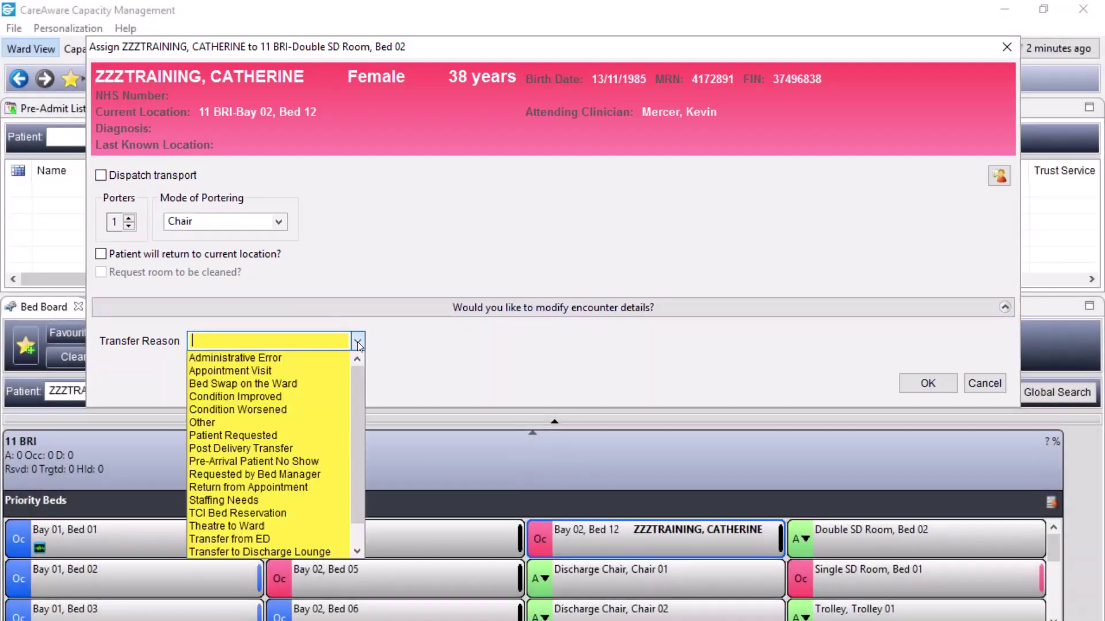
pyautogui.click(282, 413)
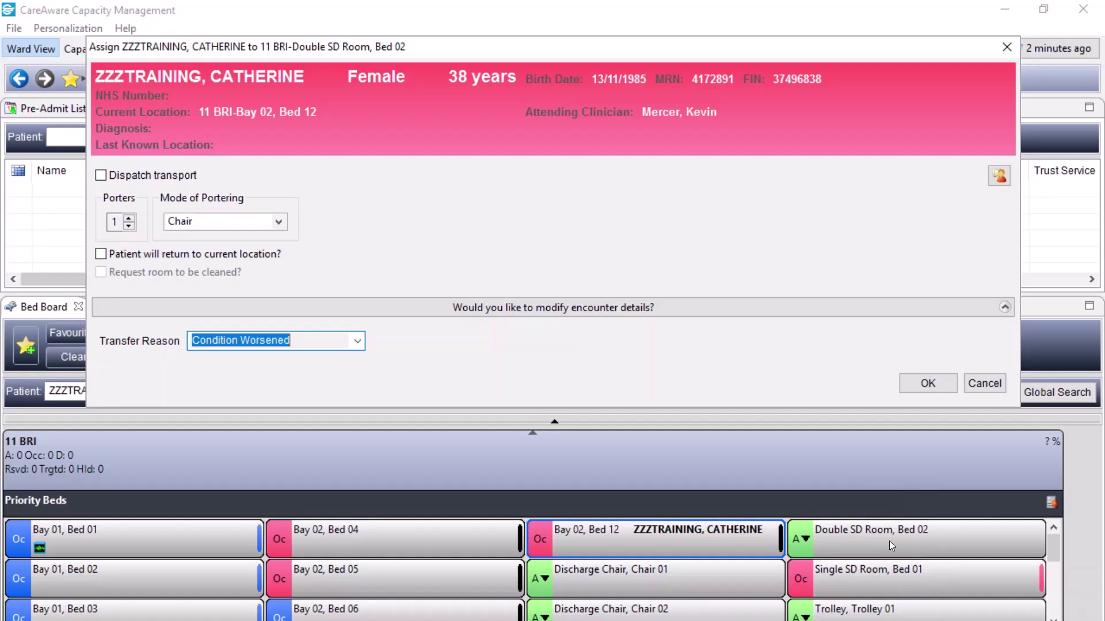
pyautogui.click(928, 382)
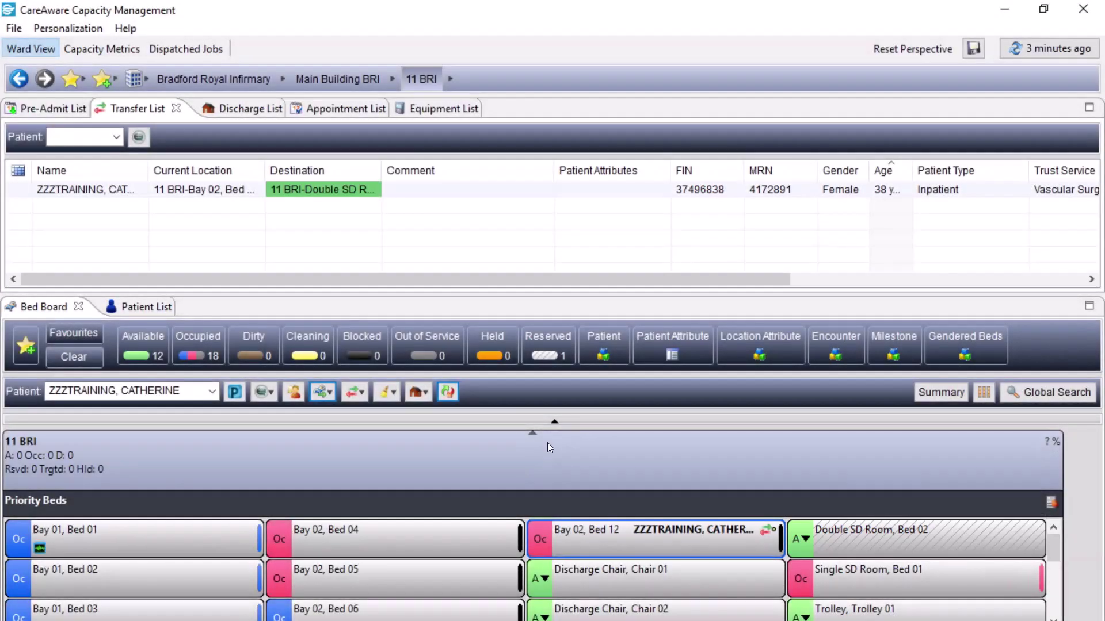
pyautogui.click(352, 392)
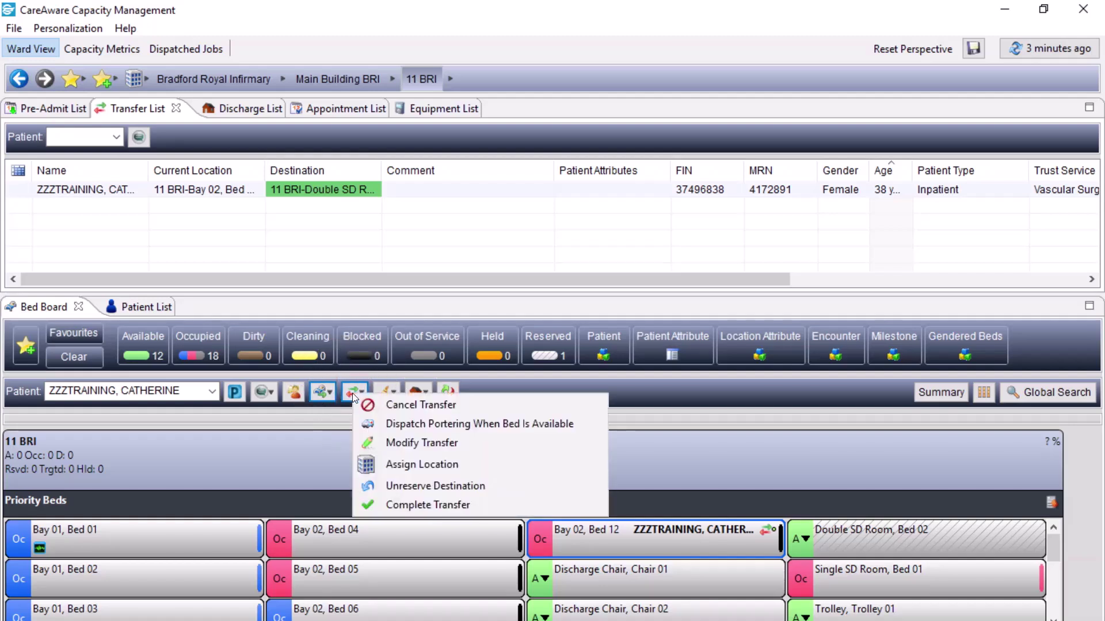
pyautogui.click(413, 506)
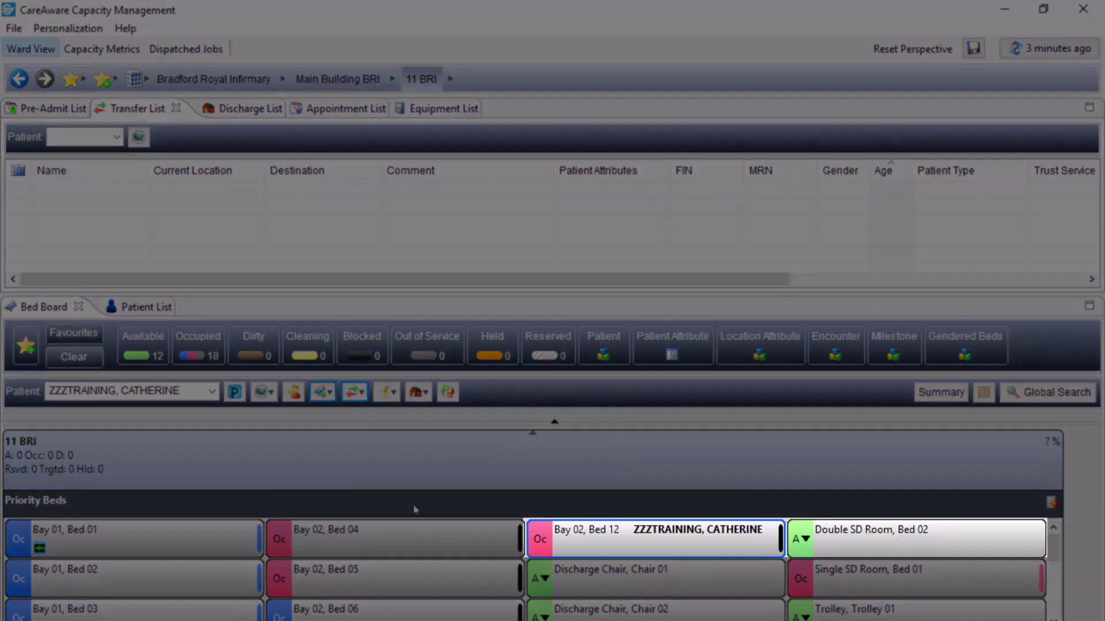